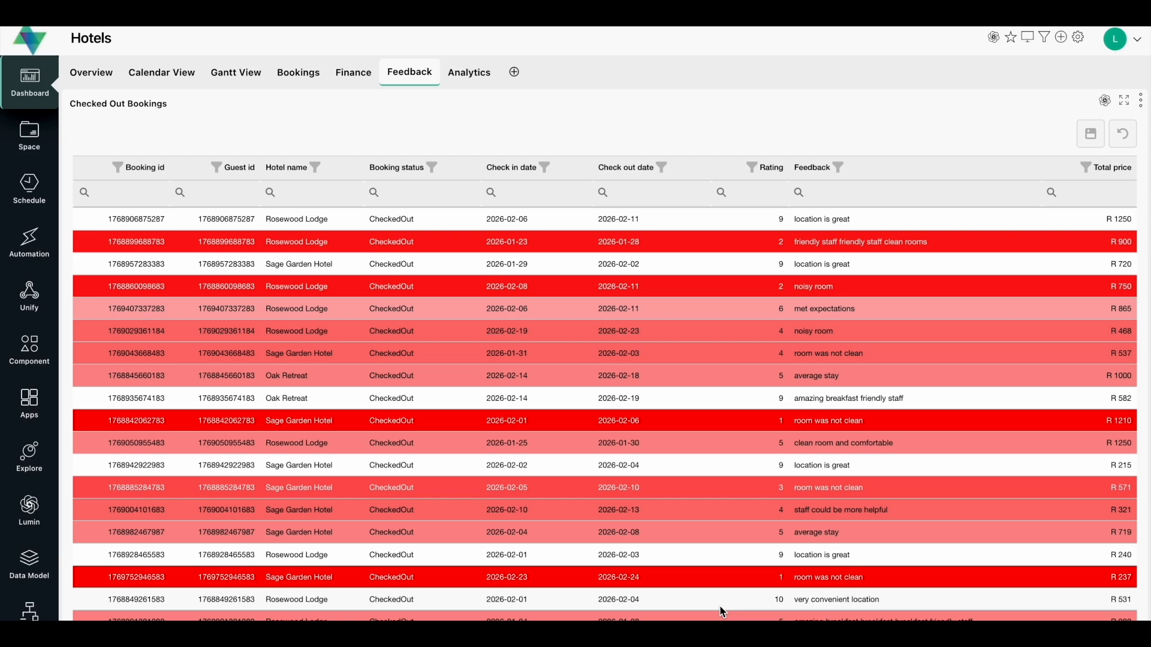
scroll(722, 612, down, 1)
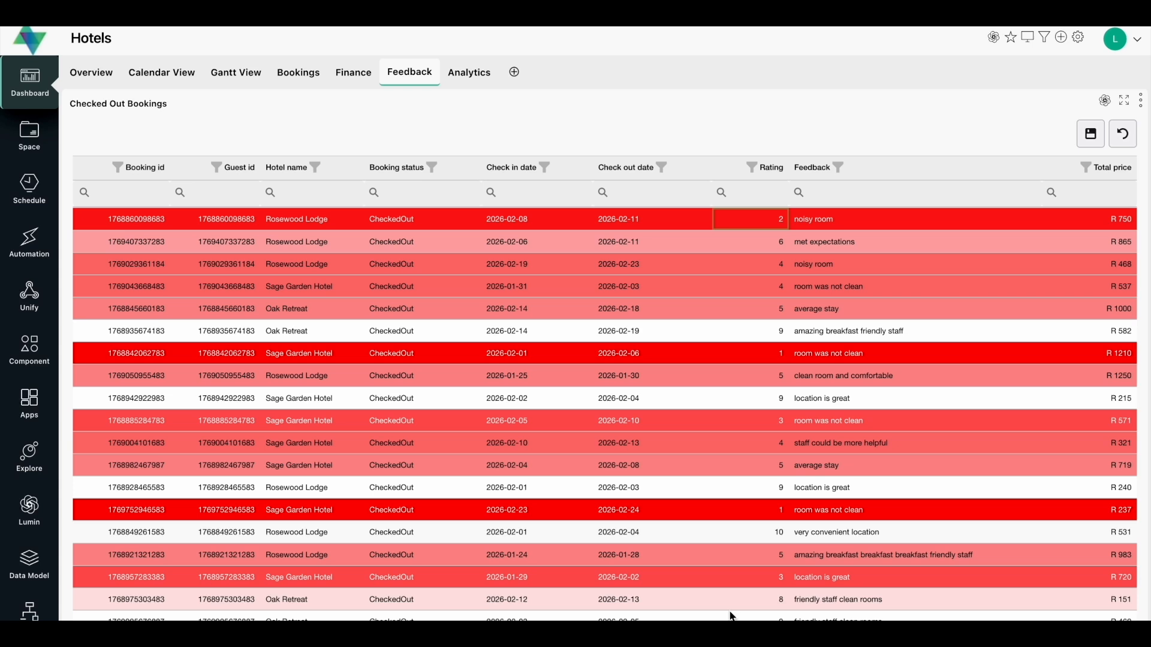
click(843, 222)
click(769, 220)
click(769, 223)
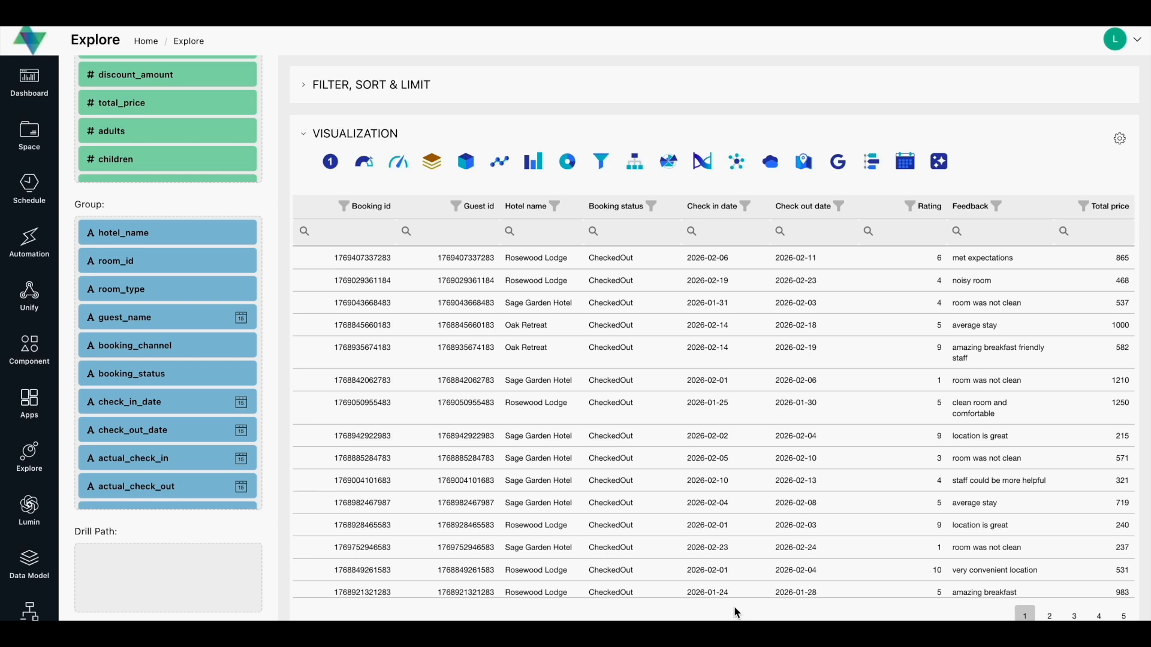
- Open the bookings table's visualization settings and begin the Cell Customization code with if (options.rowType === 'data') {
scroll(1117, 125, down, 1)
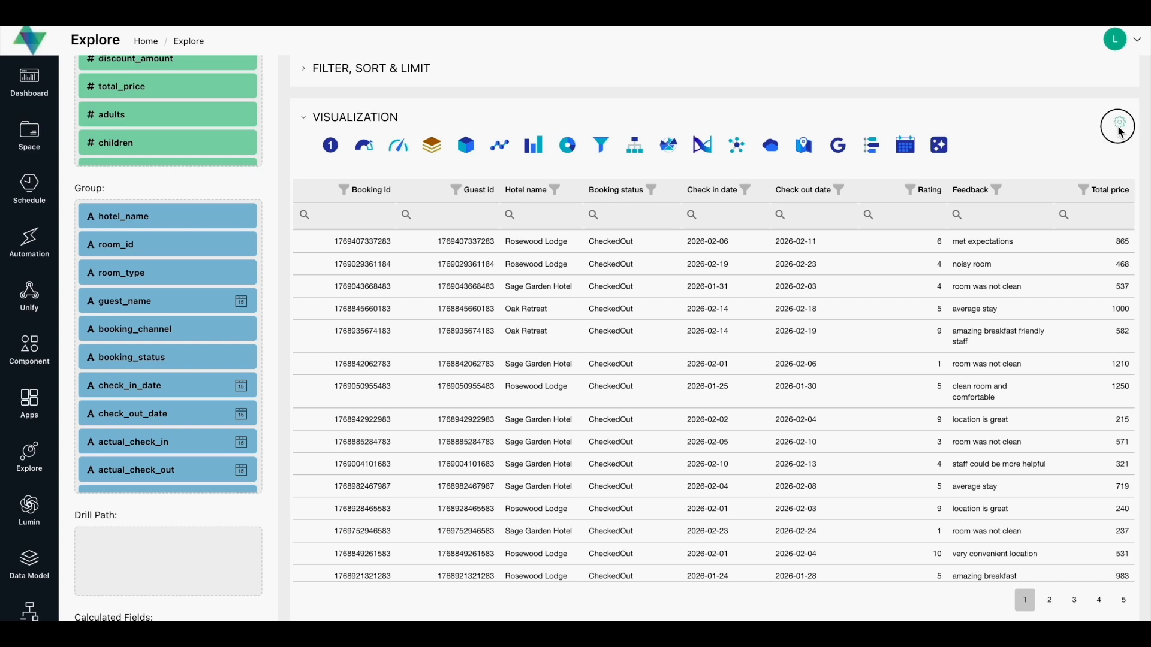
click(1119, 124)
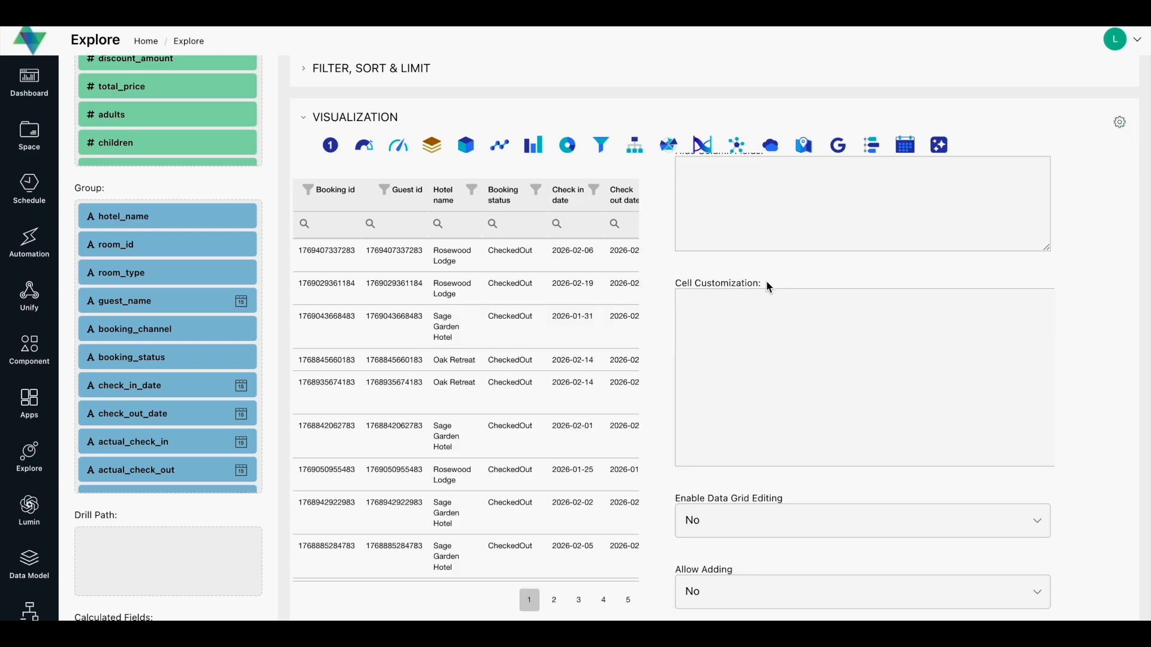
drag(673, 281, 776, 289)
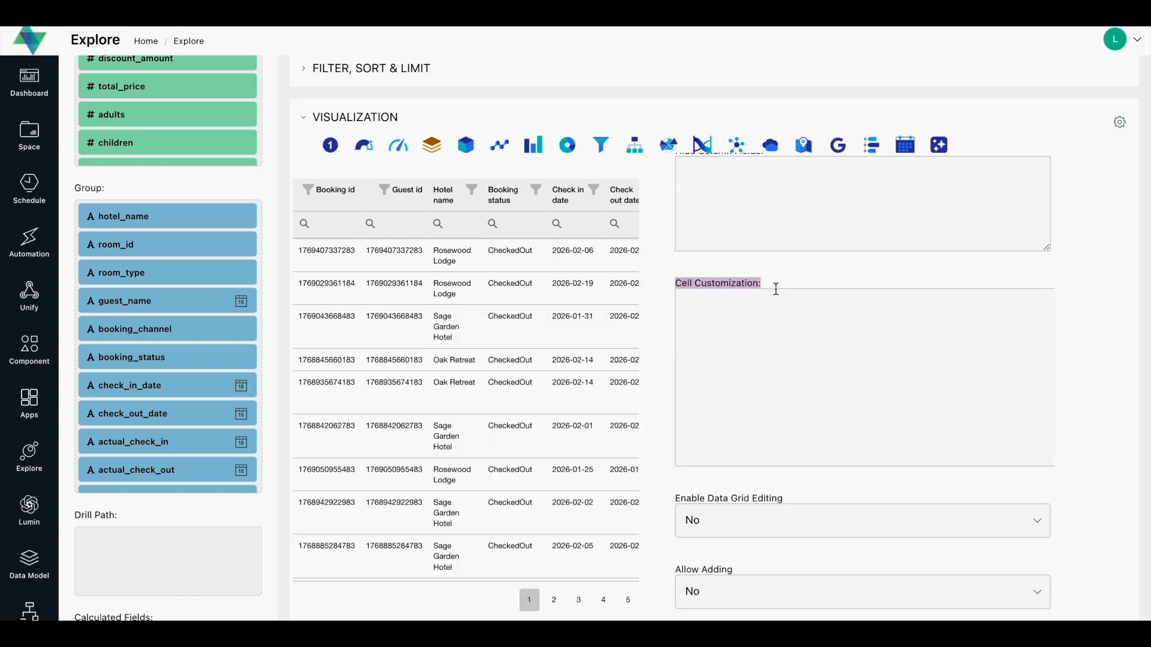
click(771, 305)
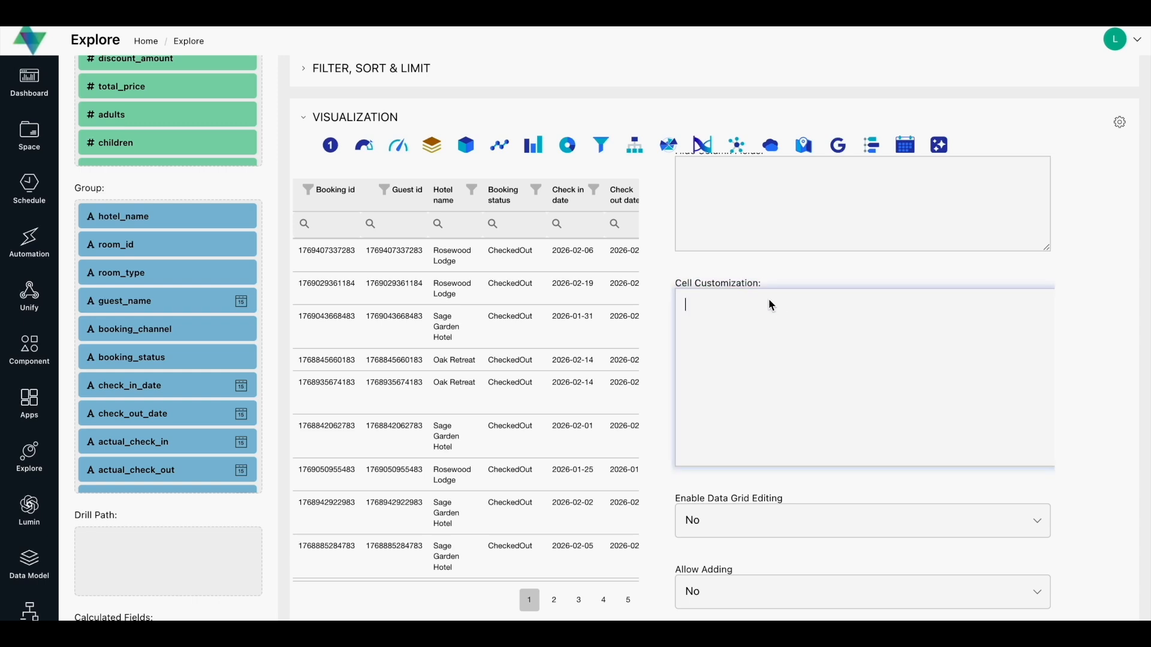
text(if (options.rowType === 'data') {)
key(Return)
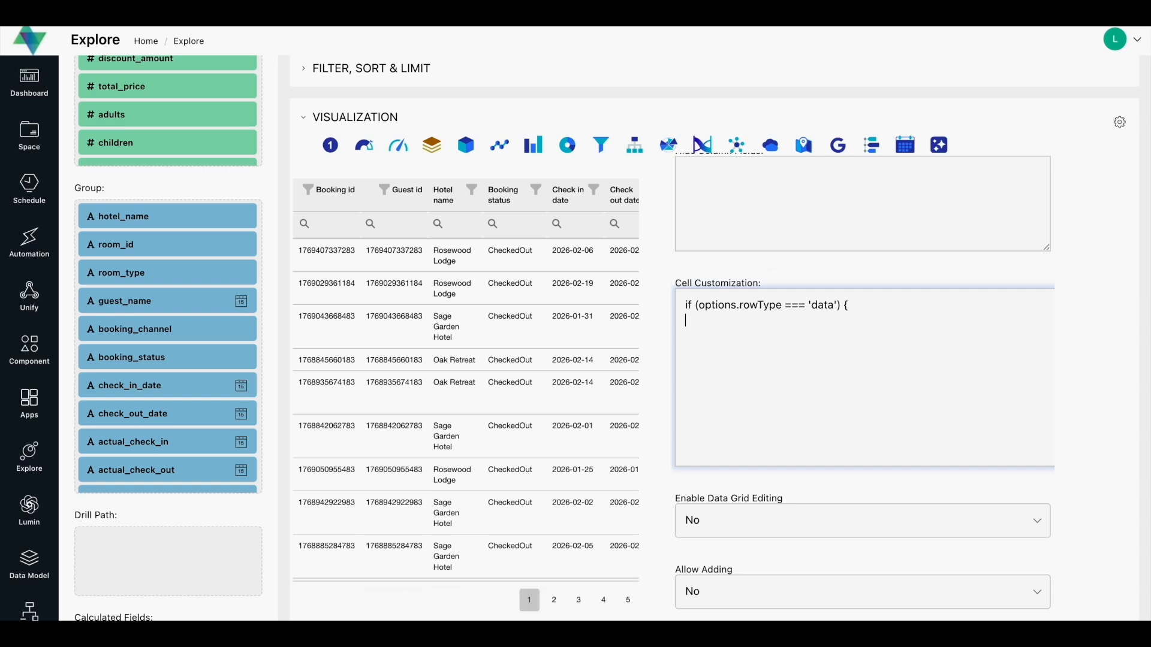
- Paste a const colors map into the Cell Customization code, assigning ratings 1 to 9 shades from '#FF0000' to '#FFFFFF'
key(super+Tab)
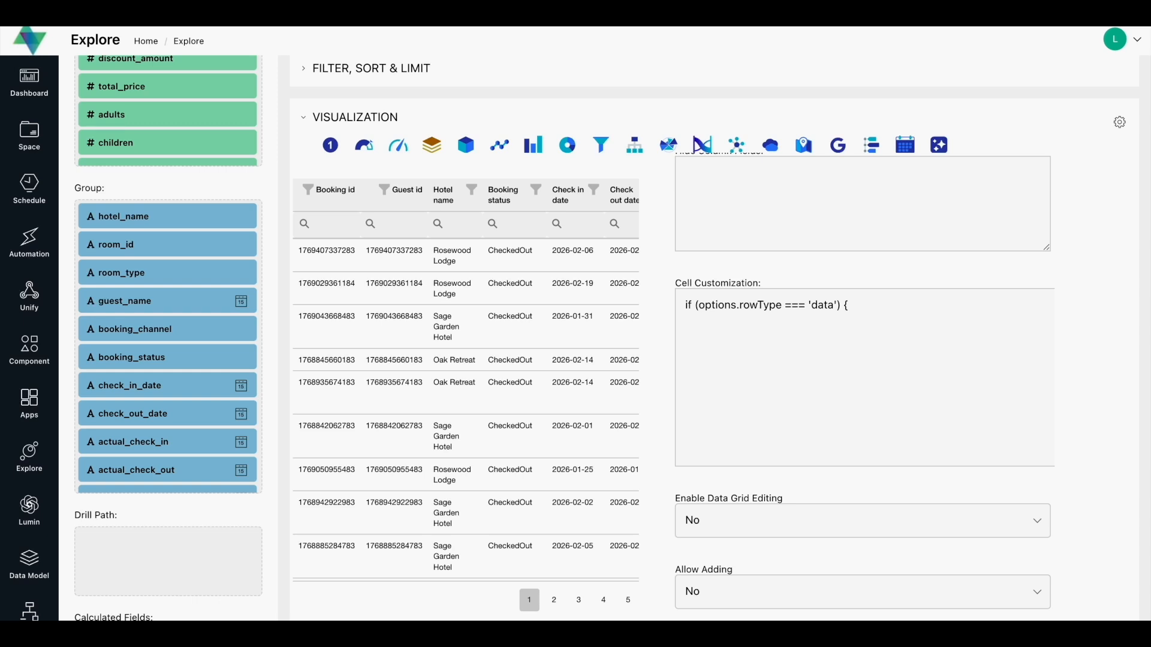
click(865, 316)
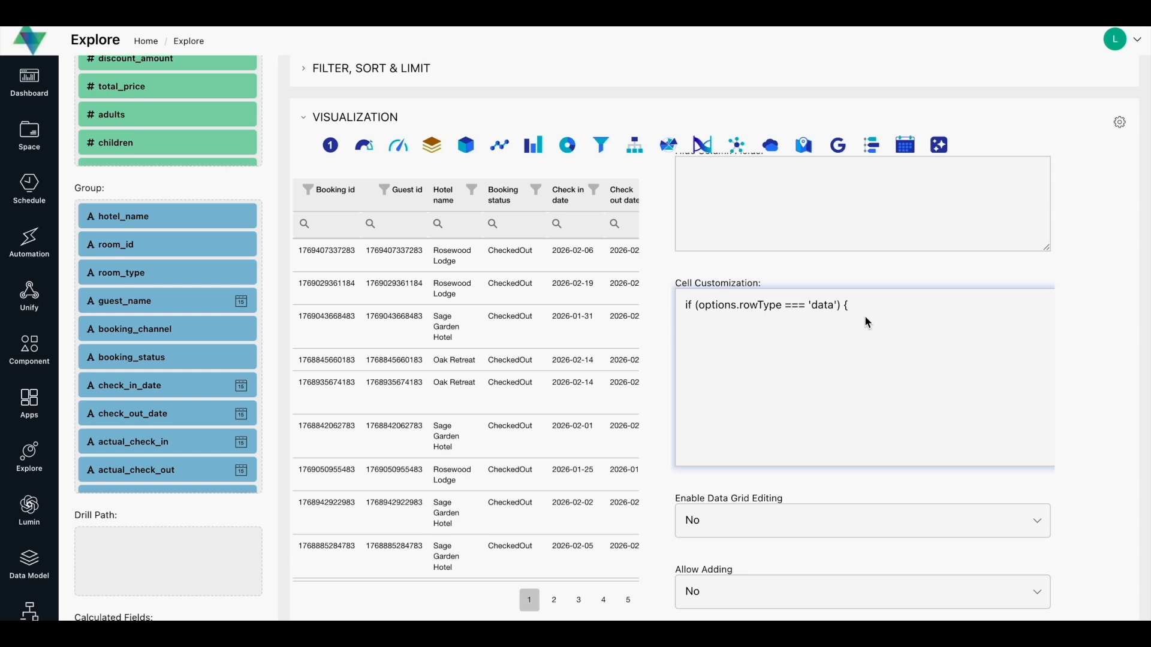
key(ctrl+v)
scroll(865, 315, up, 3)
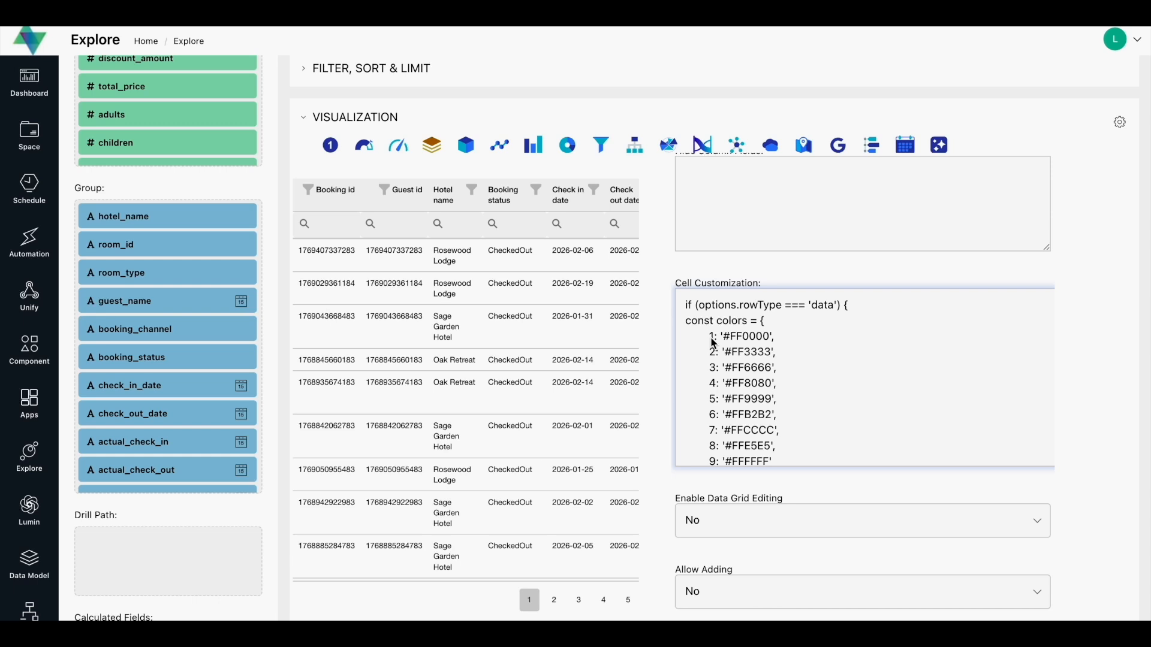
- Add const rating = options.data['rating']; and an if (colors[rating]) block setting the cell's background-color to colors[rating], closing both blocks
scroll(714, 343, down, 2)
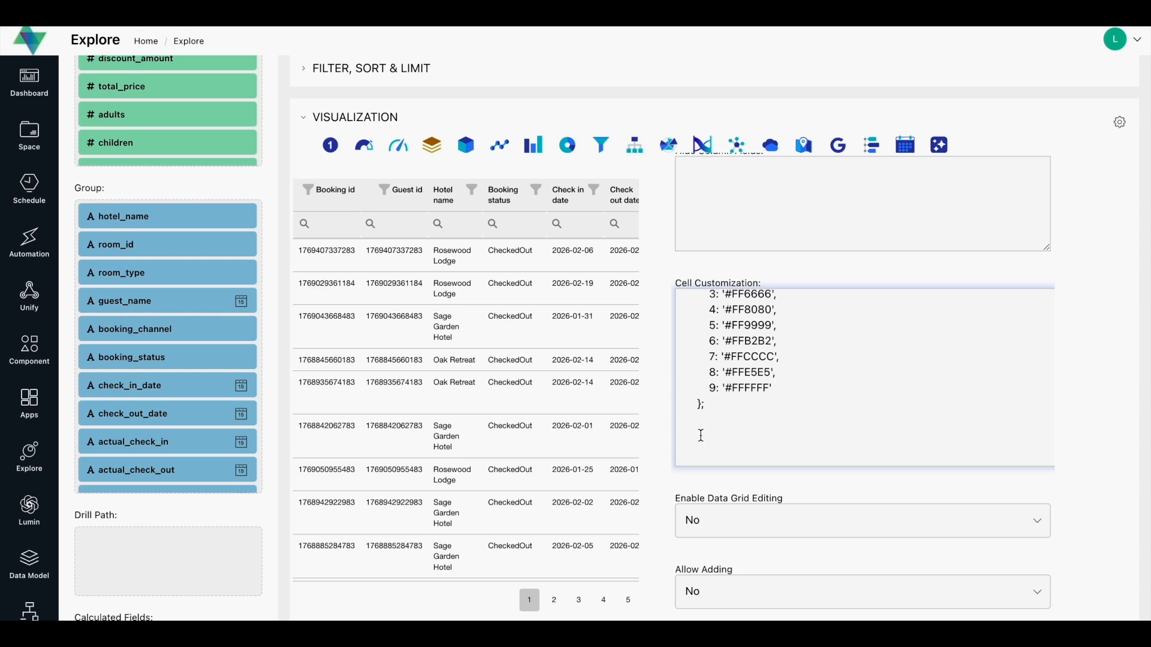
text(const rating = options.data['rating'];)
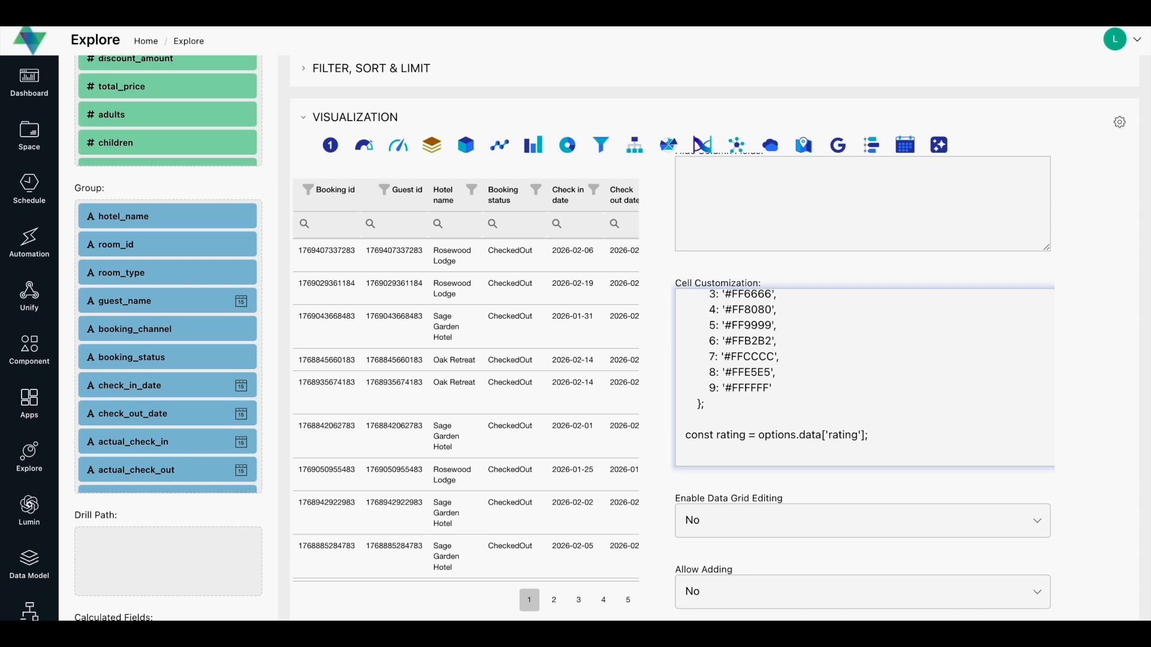
key(super+Tab)
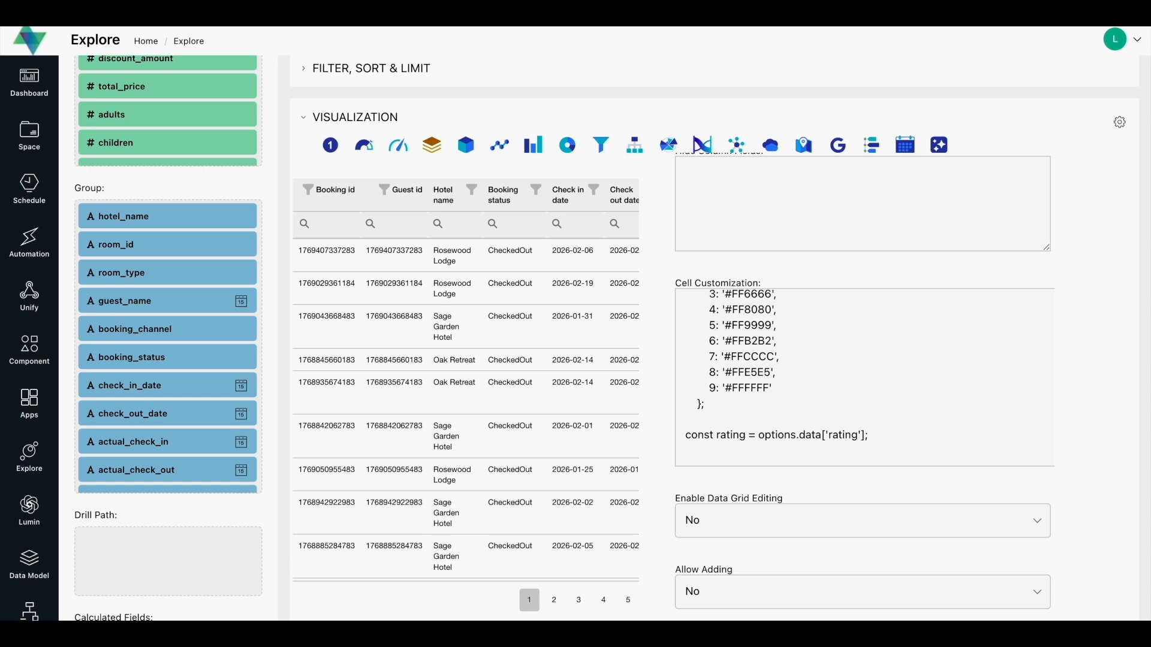
click(785, 458)
text(if (colors[rating]) {     options.cellElement.css('background-color',colors[rating]);)
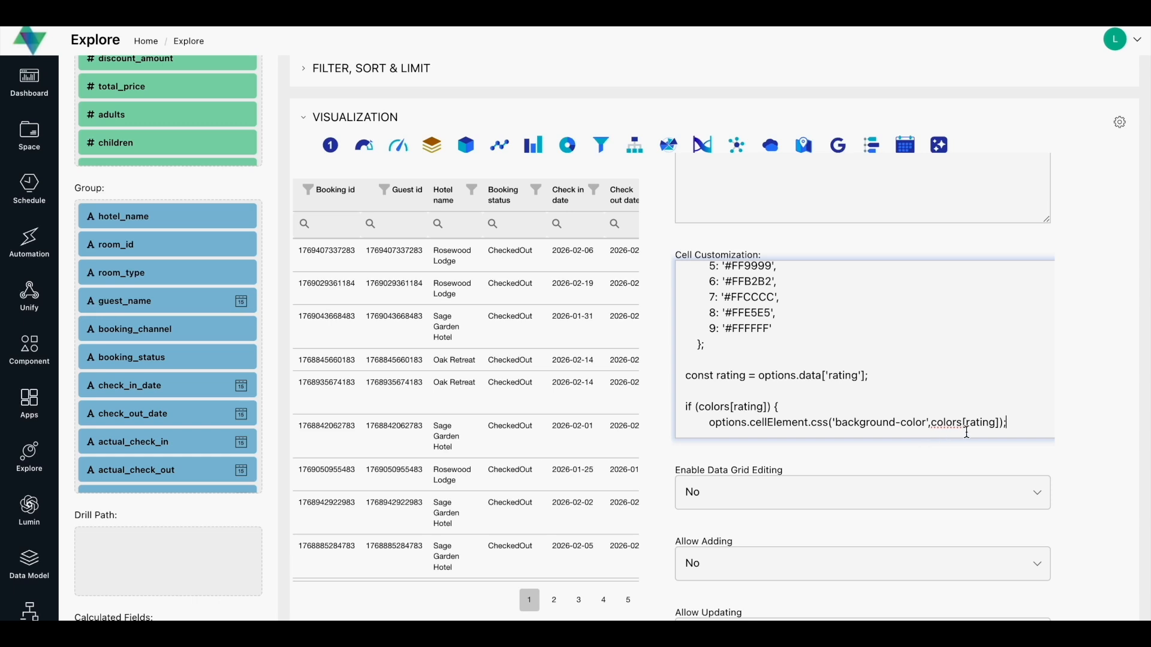
key(Return)
key(Return)
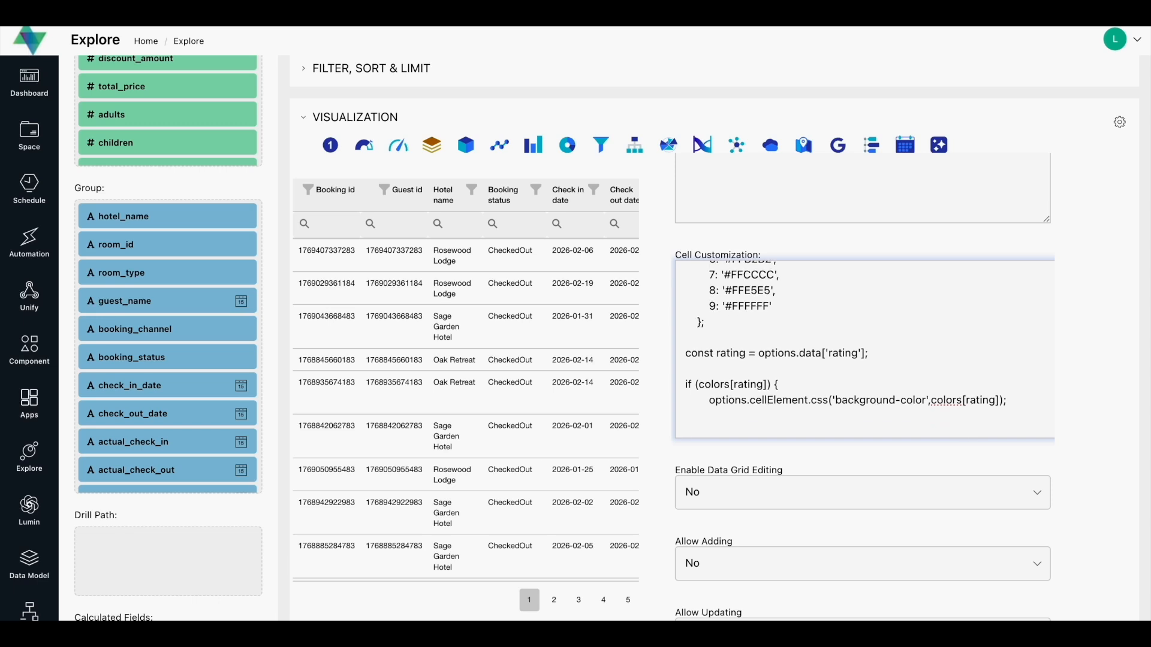
key(Return)
text(})
key(Return)
text(})
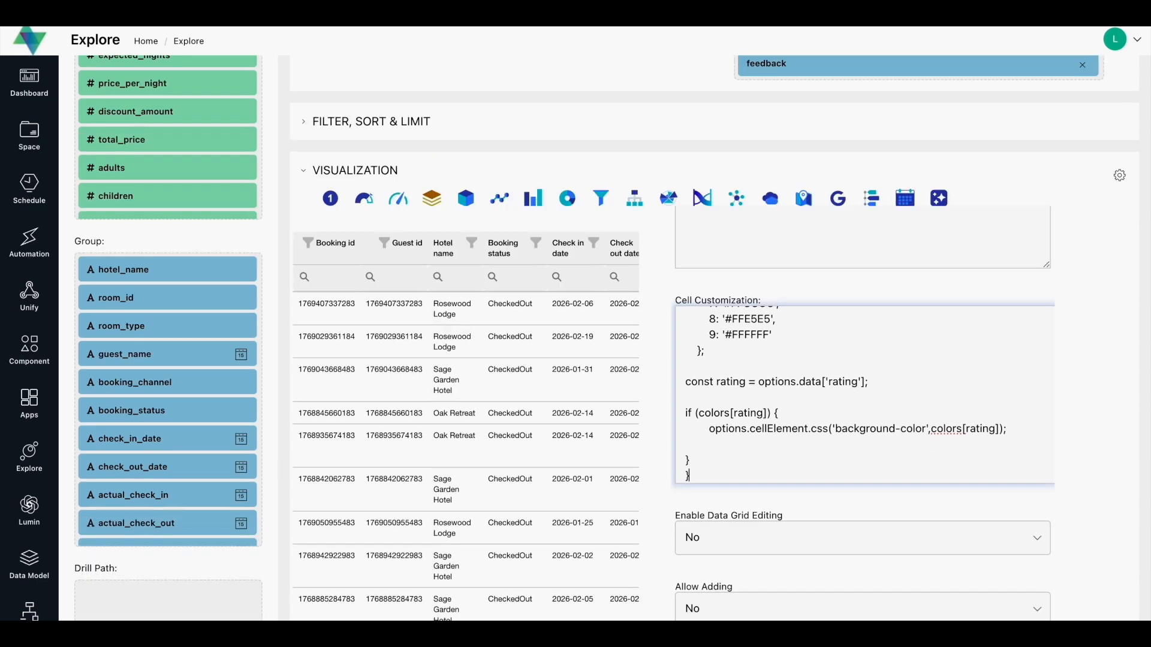
- Before the final brace, add a condition colouring cell text '#FFFFFF' when rating <= 3 and '#000000' otherwise
scroll(600, 434, right, 5)
scroll(603, 438, right, 2)
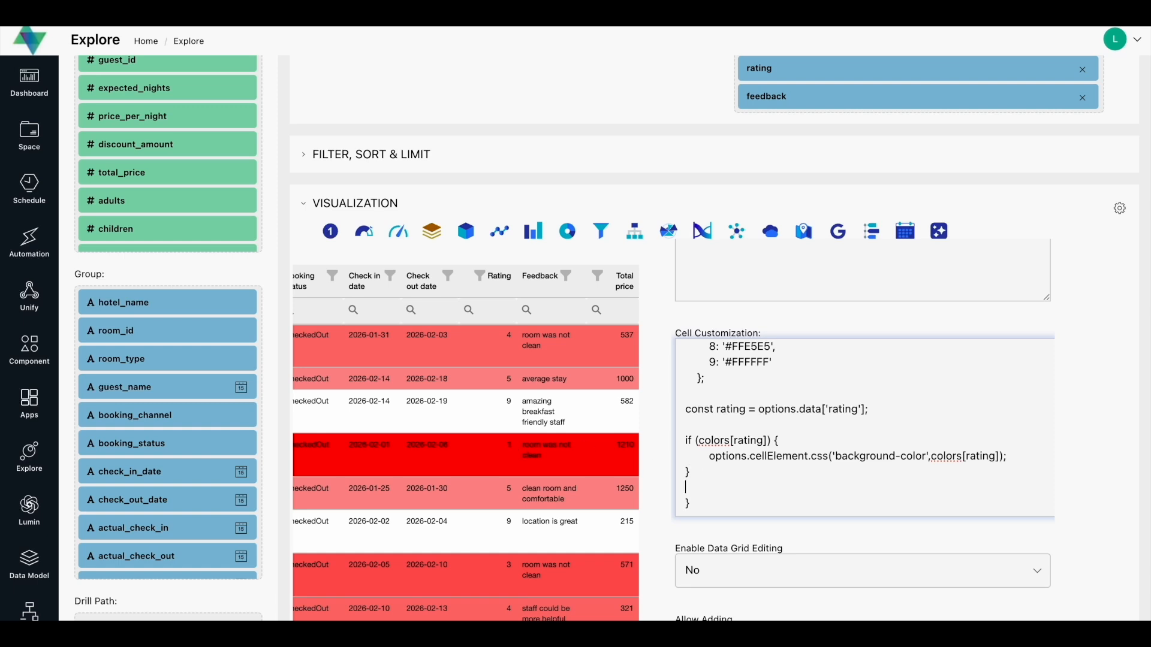
scroll(465, 474, up, 1)
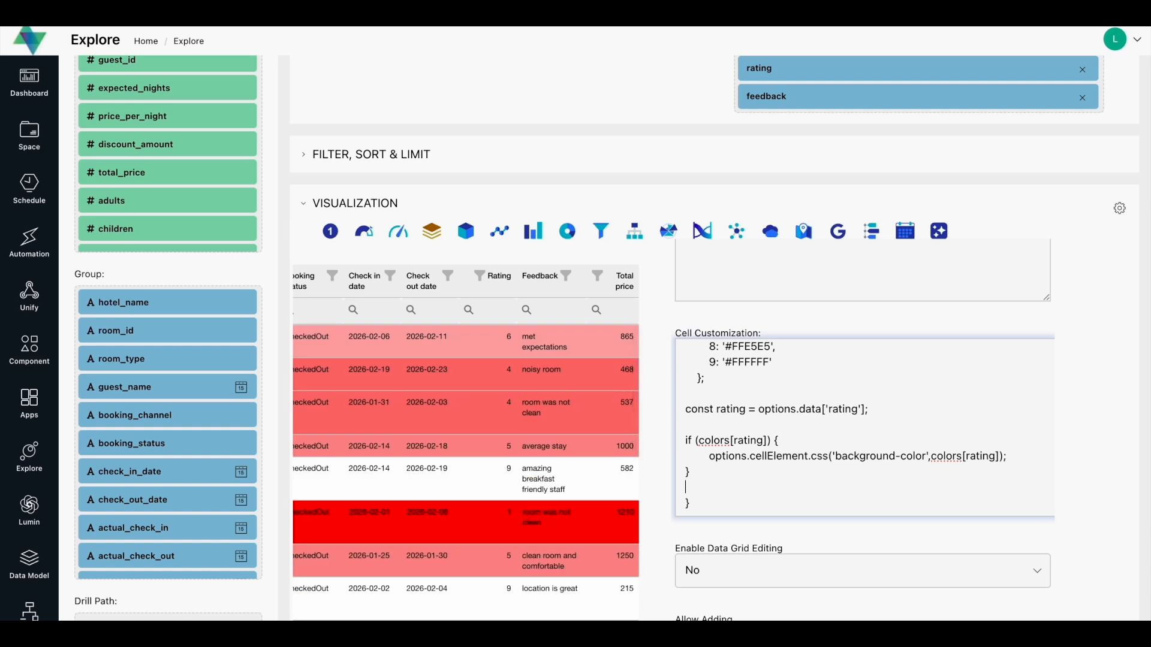
text(if (rating <= 3) {       options.cellElement.css('color', '#FFFFFF');     } else {       options.cellElement.css('color', '#000000');     })
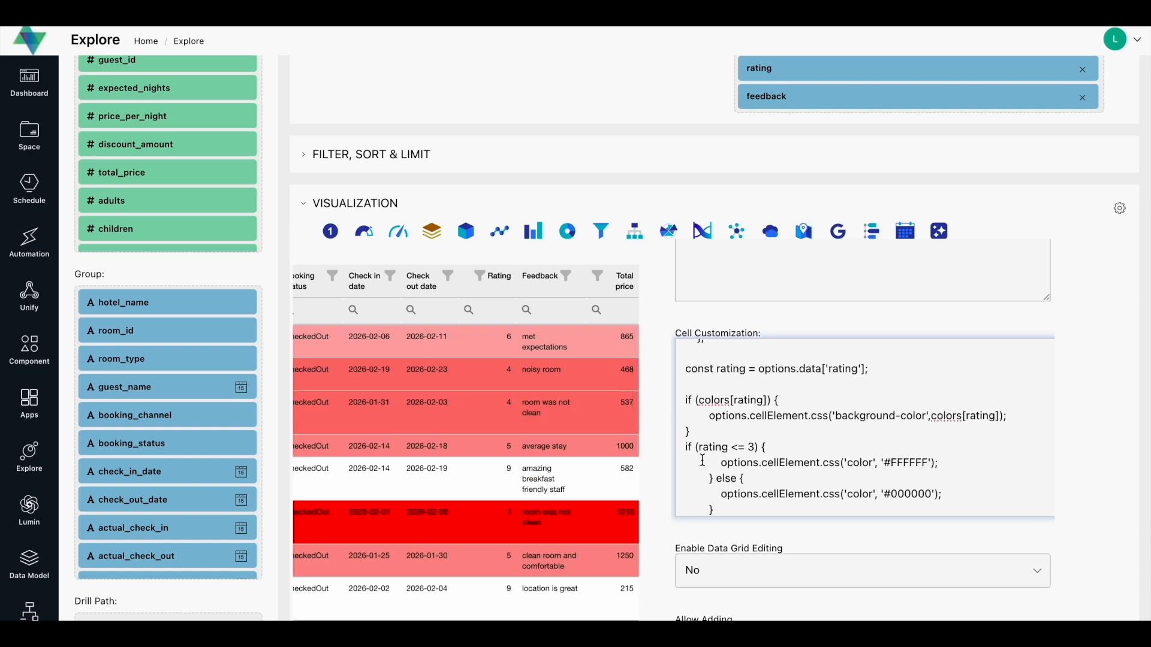
scroll(731, 455, down, 2)
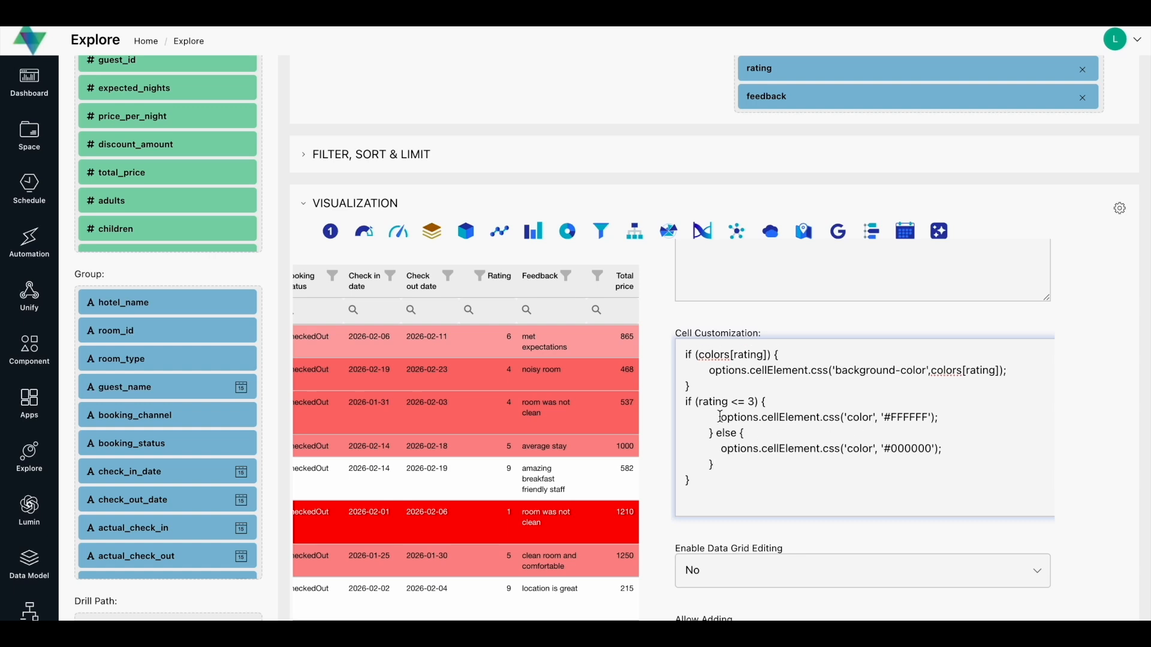
- Review the text colour condition, its white and black branches, and the closing brace against the start of the code
drag(687, 405, 766, 407)
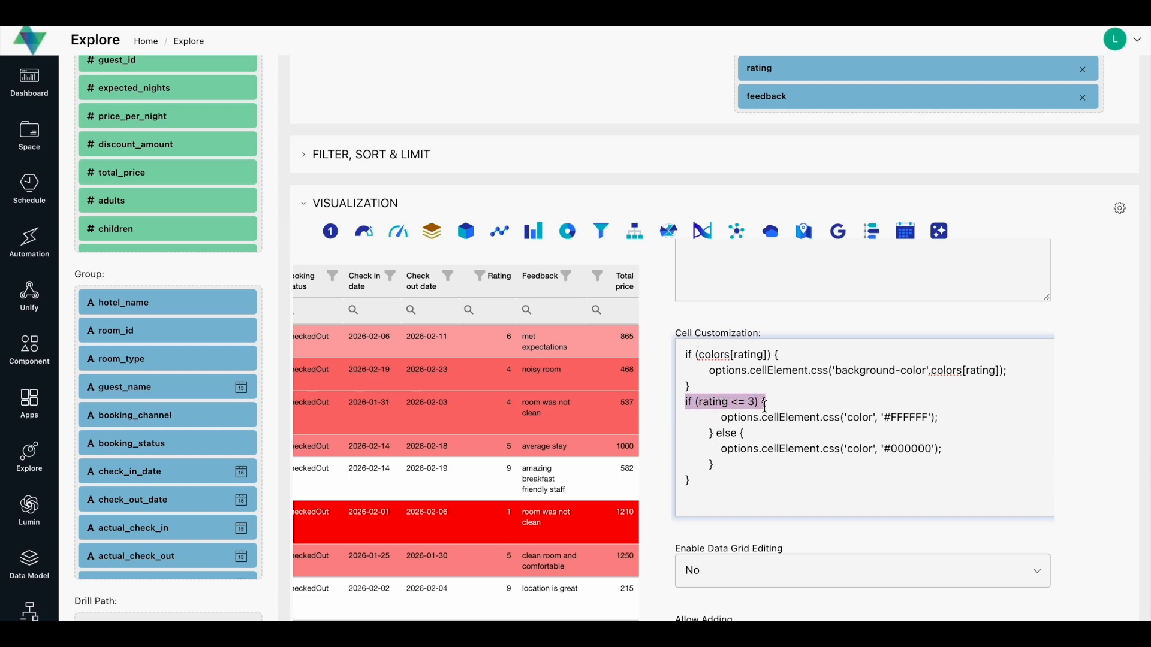
drag(722, 418, 936, 421)
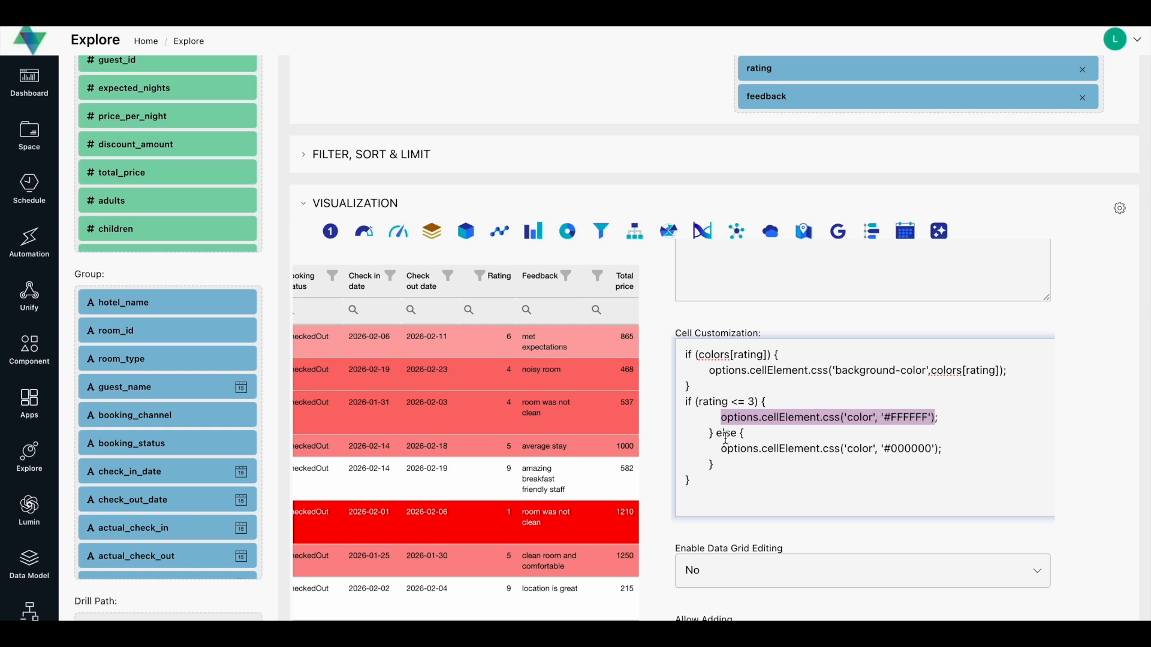
drag(884, 449, 947, 449)
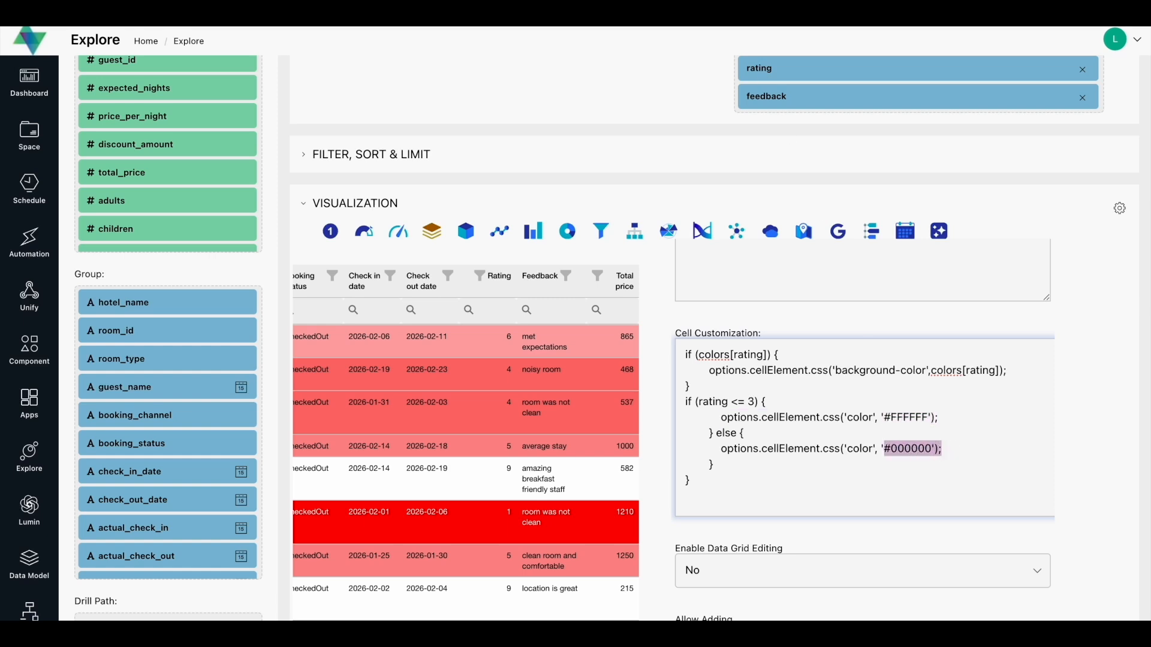
scroll(739, 497, down, 3)
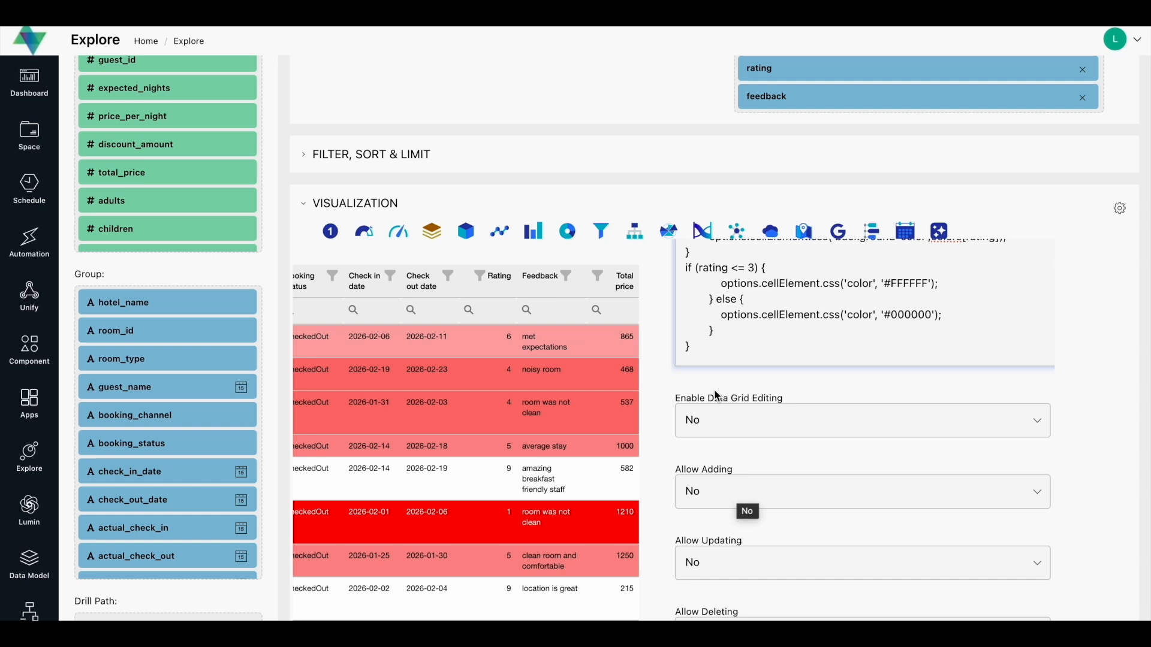
click(681, 348)
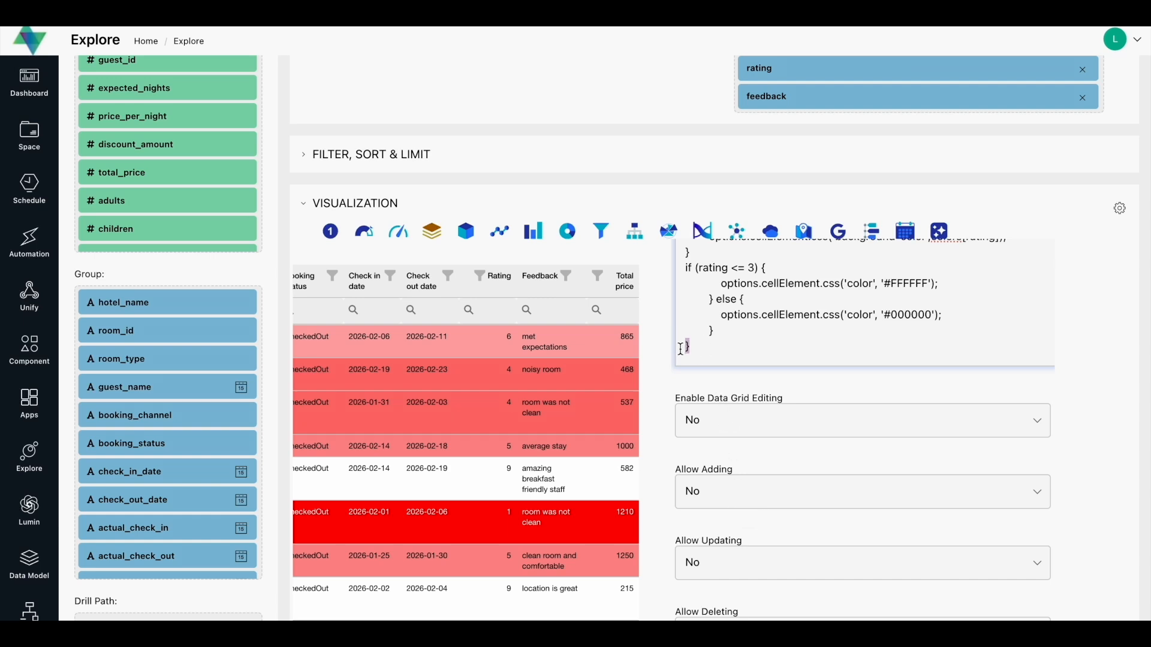
scroll(766, 345, up, 10)
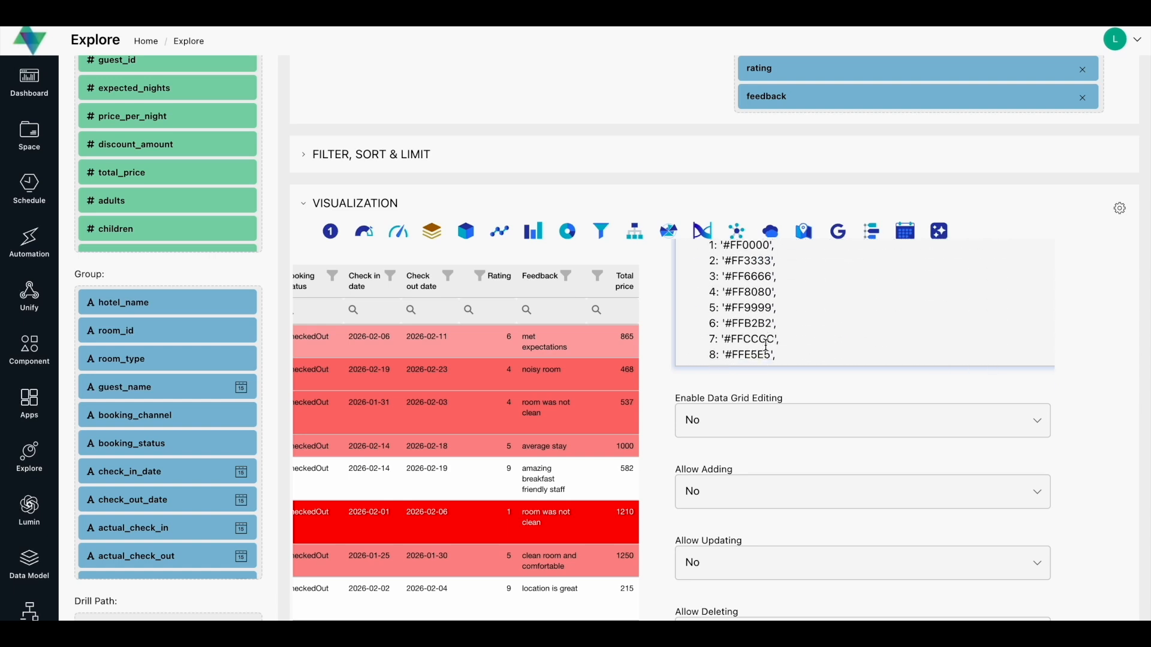
scroll(766, 346, down, 2)
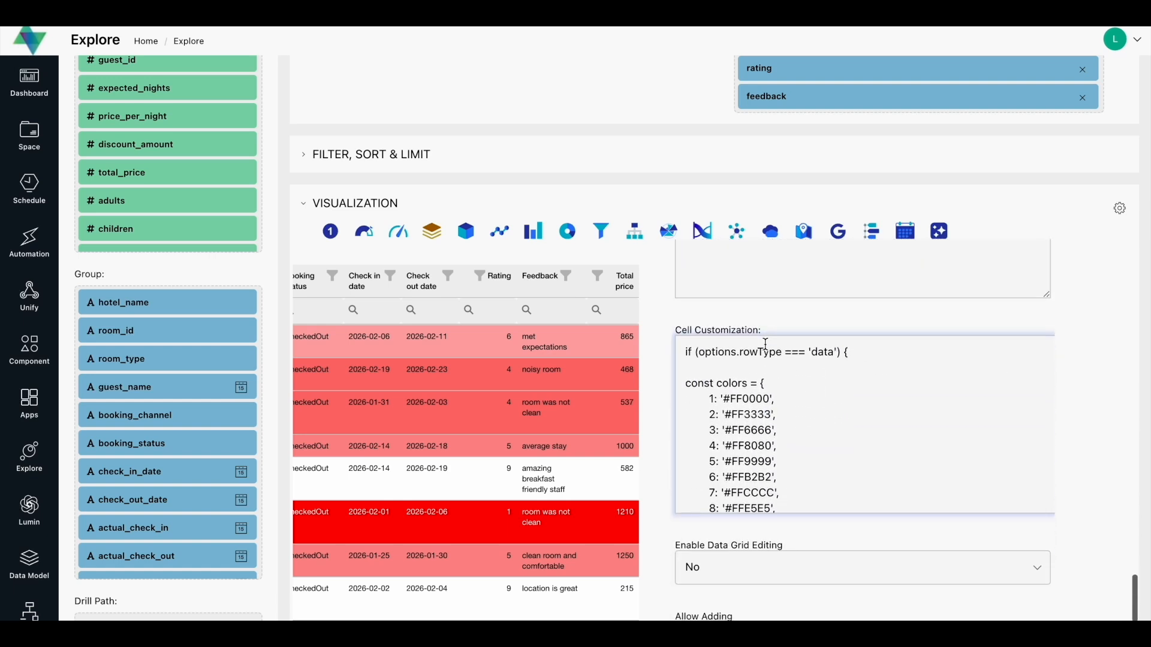
- Enlarge the Cell Customization box vertically so that more of the code fits in it
click(852, 355)
drag(852, 354, 844, 354)
scroll(954, 433, right, 1)
click(988, 438)
right_click(988, 438)
key(Escape)
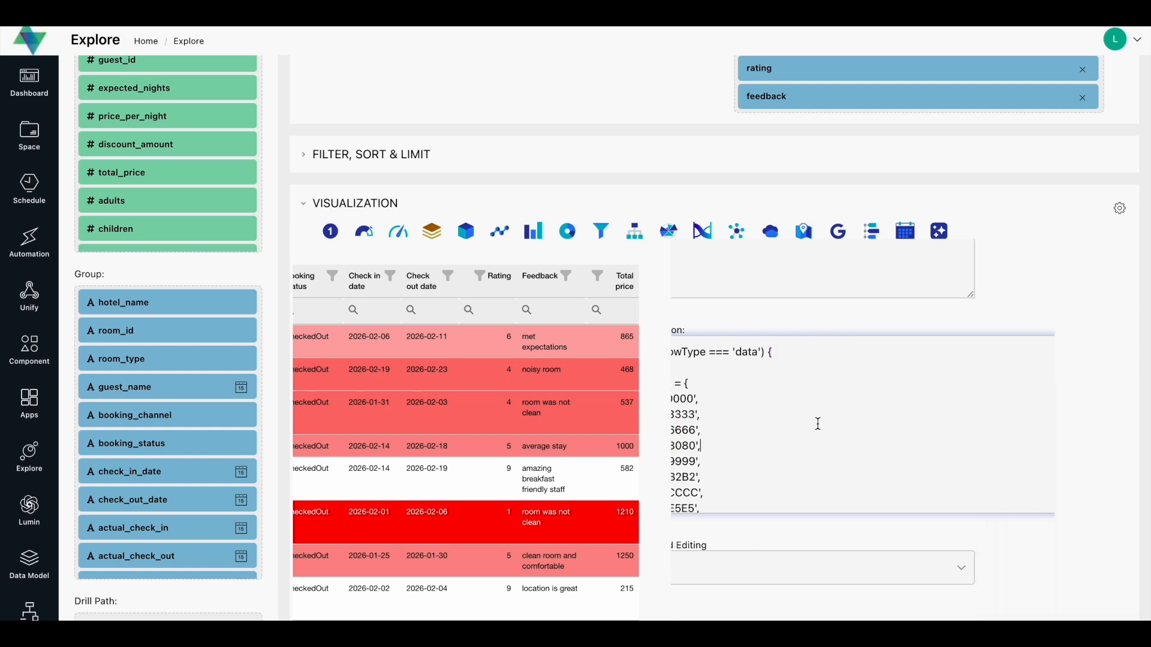
scroll(817, 424, right, 1)
drag(1051, 509, 947, 619)
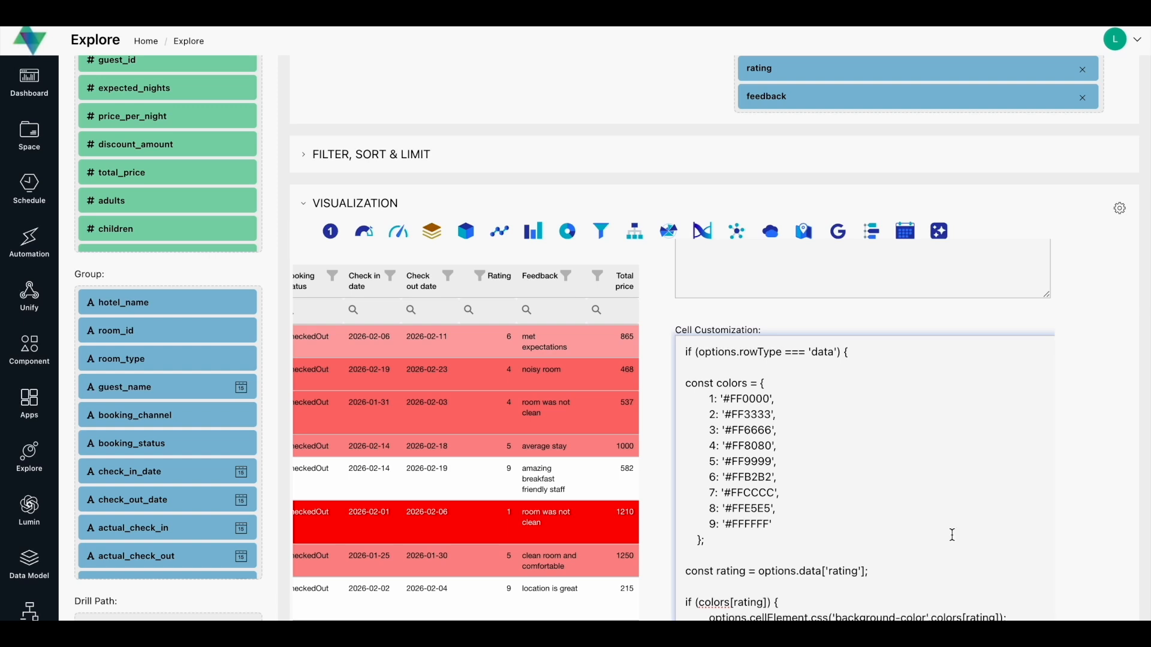
- Below the existing code, paste a condition for data rows whose options.column.dataField is 'total_price', setting the cell text to 'R '+options.value
scroll(930, 293, down, 3)
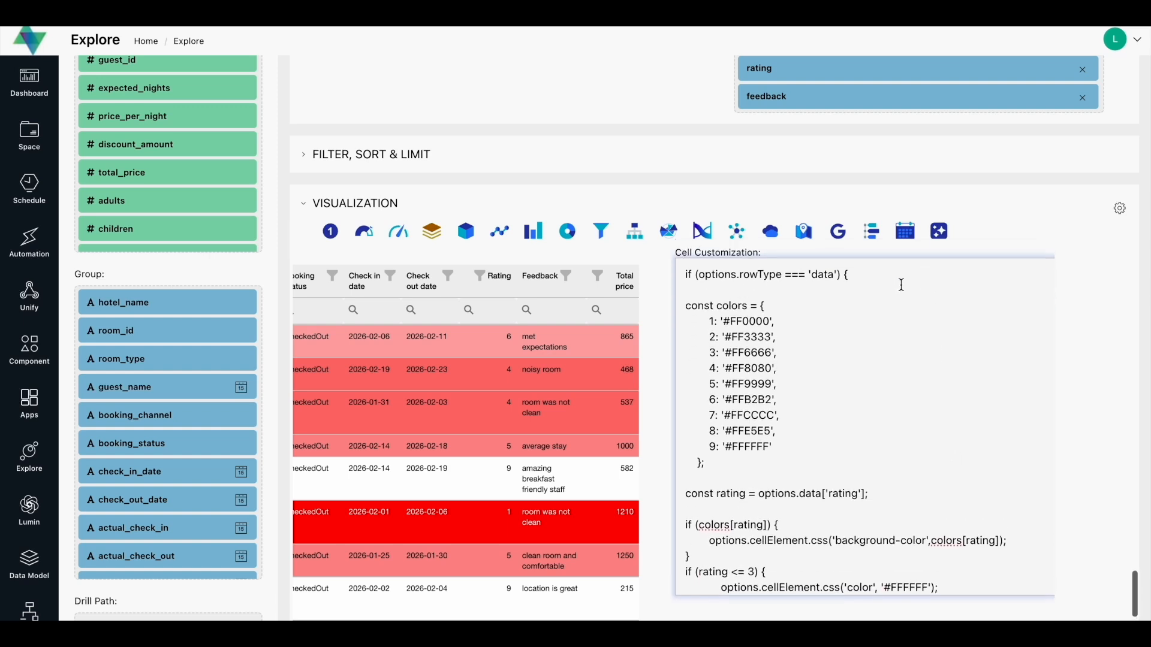
scroll(827, 373, down, 3)
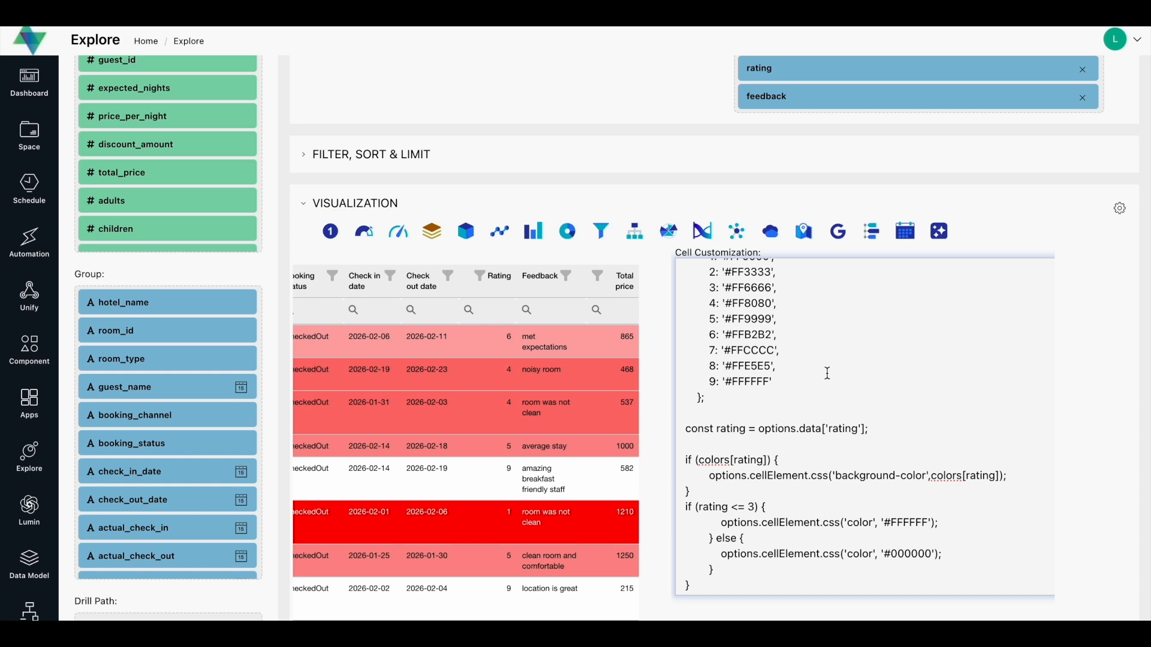
click(691, 523)
key(Return)
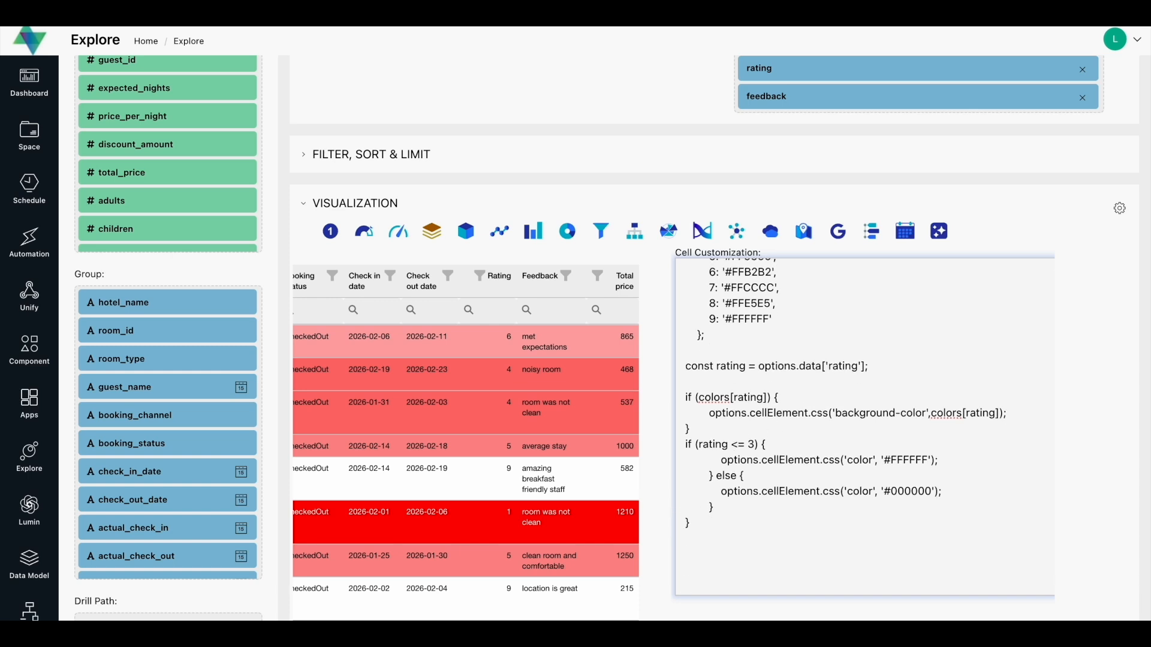
key(ctrl+v)
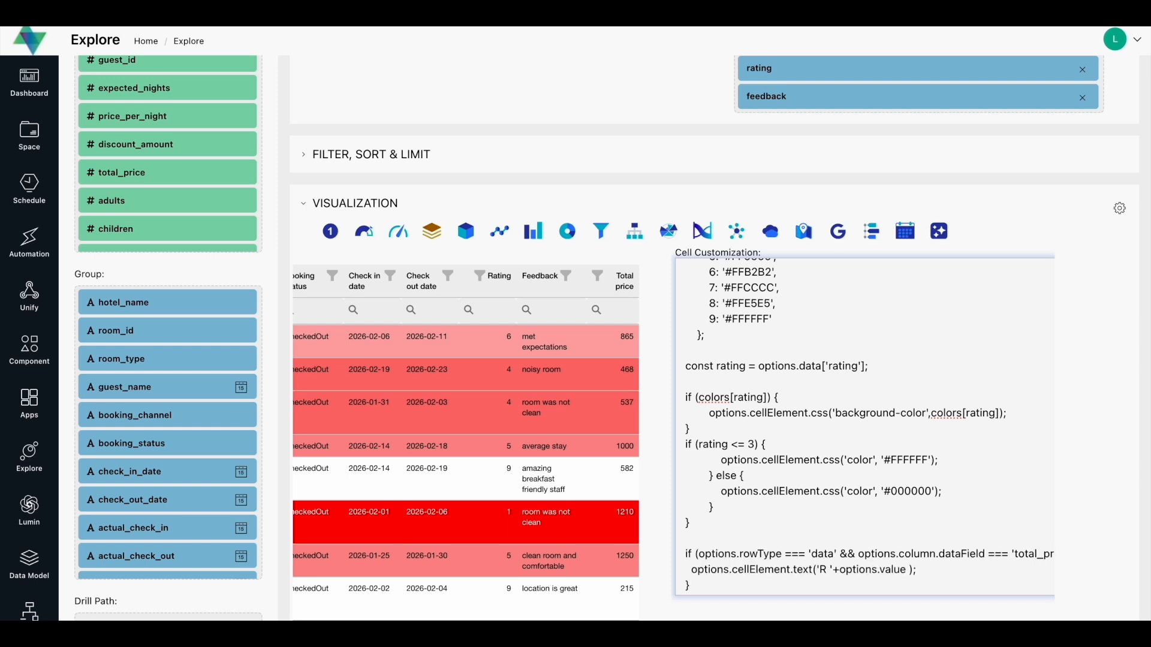
scroll(791, 514, down, 1)
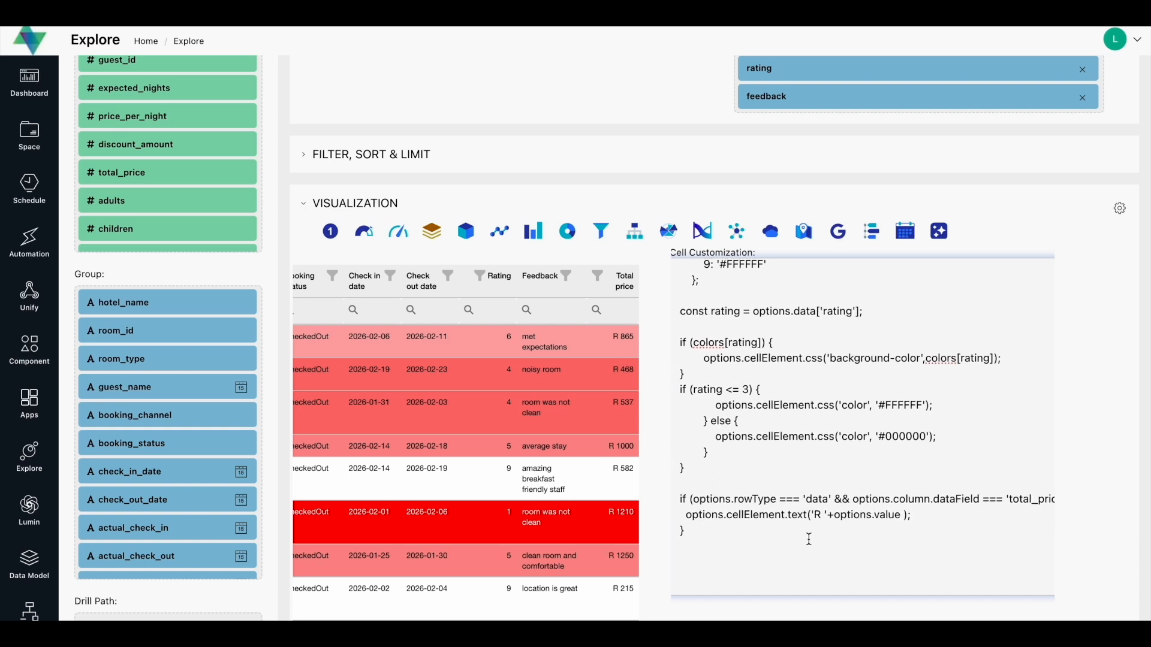
scroll(809, 540, left, 1)
drag(735, 503, 983, 498)
scroll(1031, 515, right, 2)
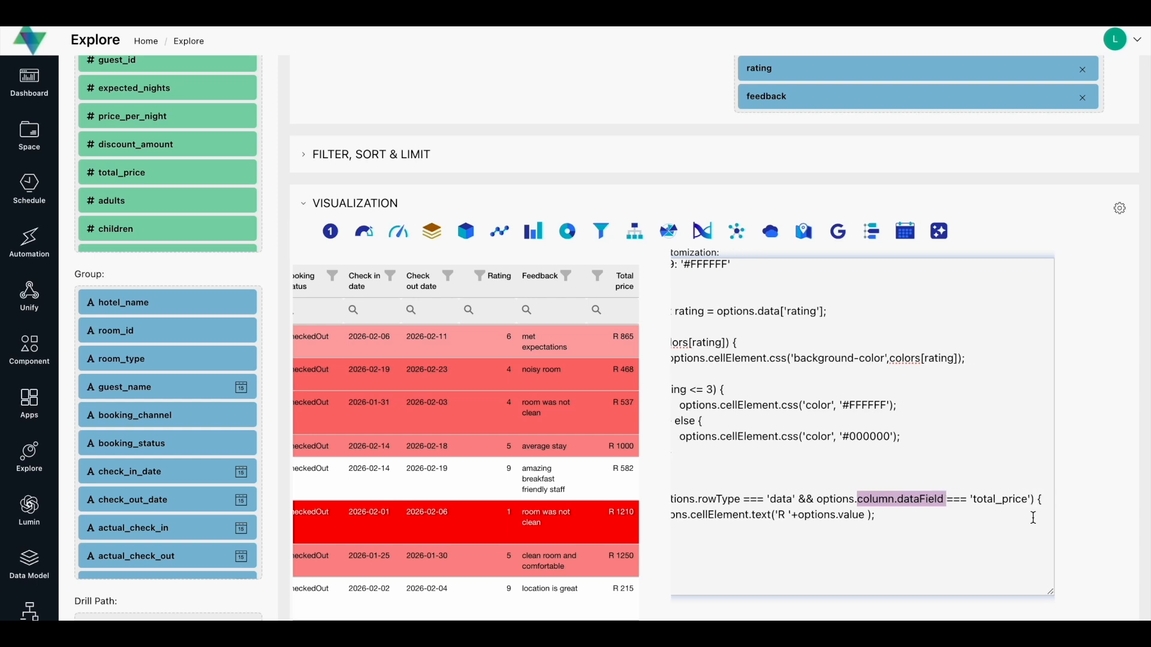
- Review the 'total_price' comparison and the cellElement.text call with its 'R ' prefix against the Total price column
drag(970, 499, 1032, 501)
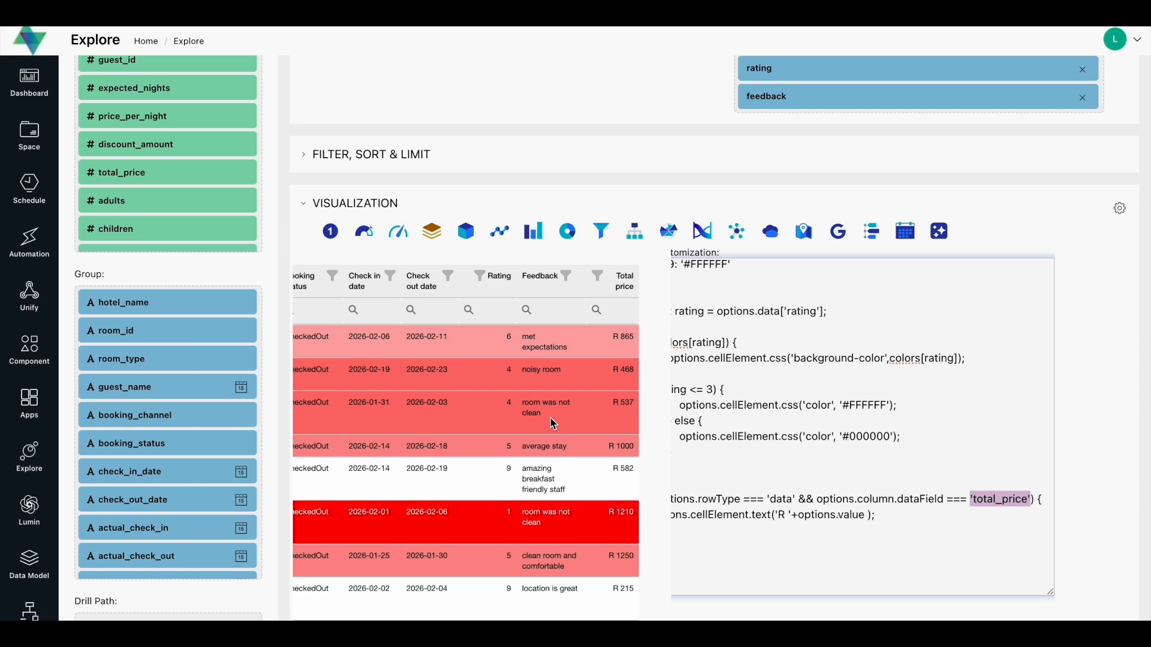
click(615, 343)
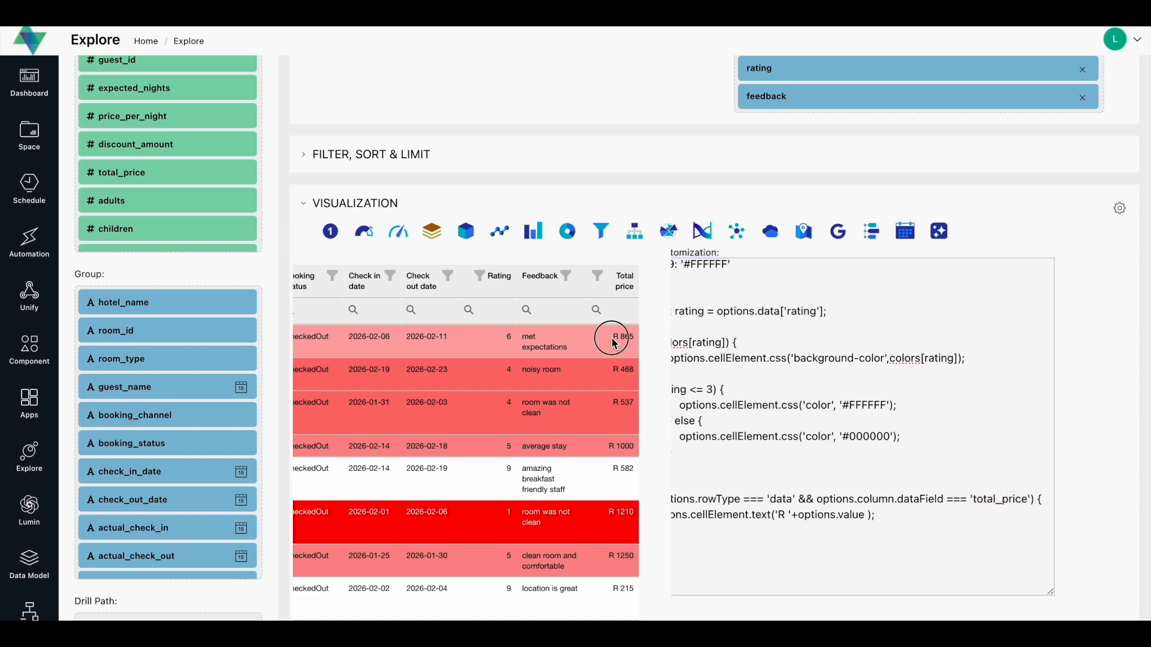
click(767, 533)
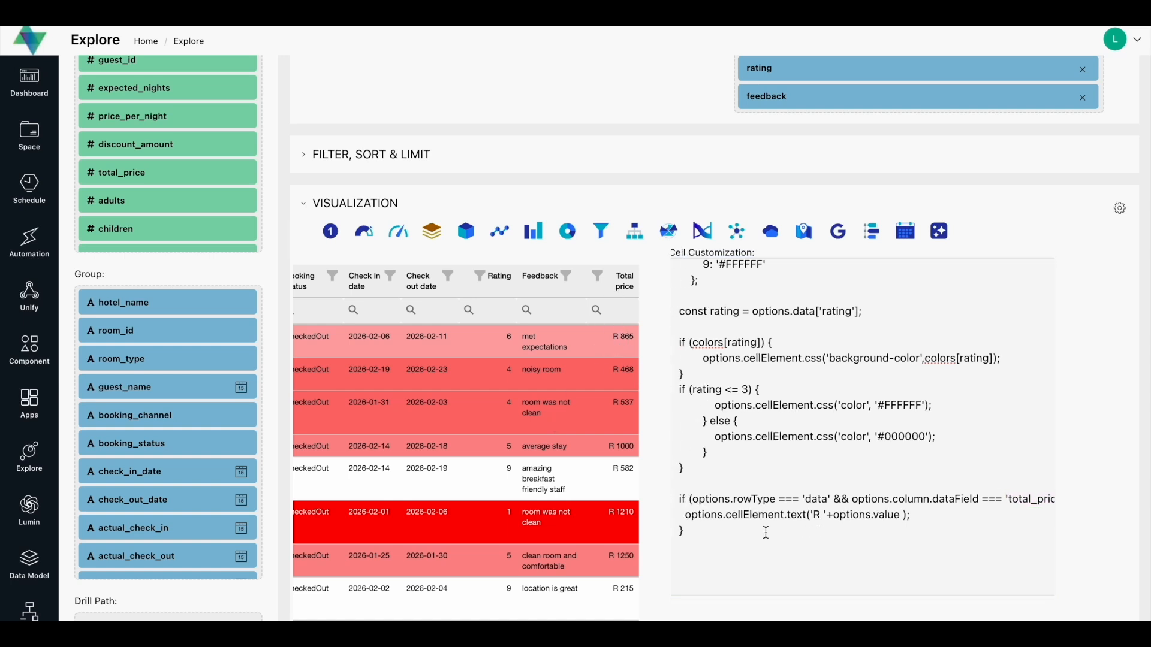
drag(787, 519, 888, 517)
click(812, 509)
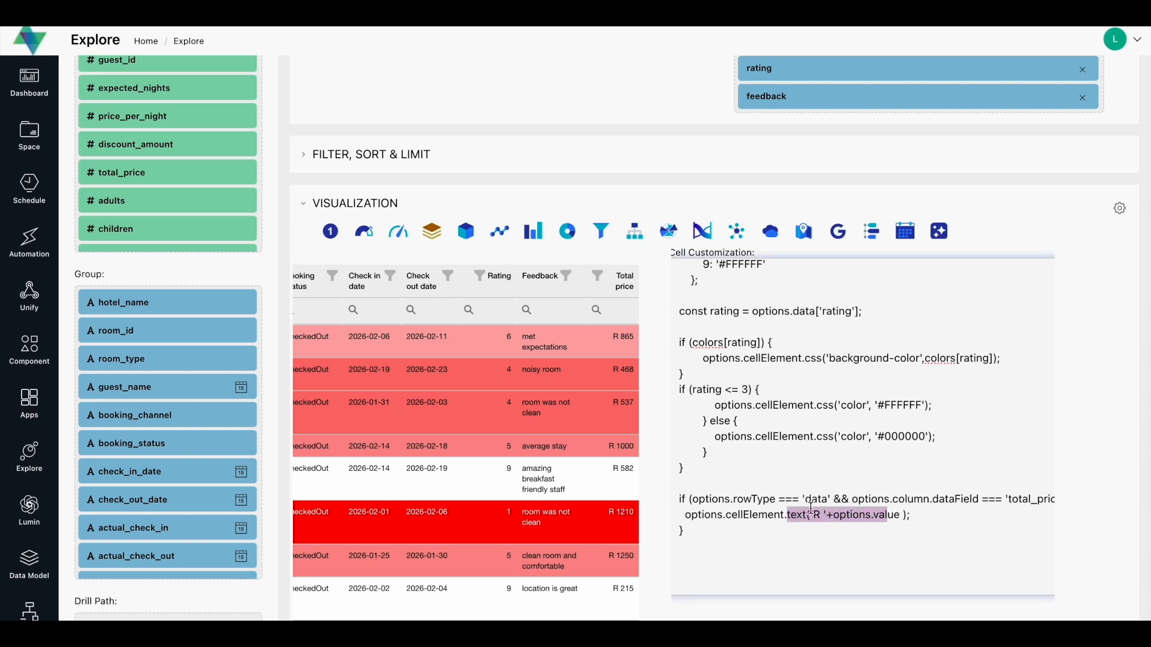
click(827, 519)
drag(827, 518, 805, 519)
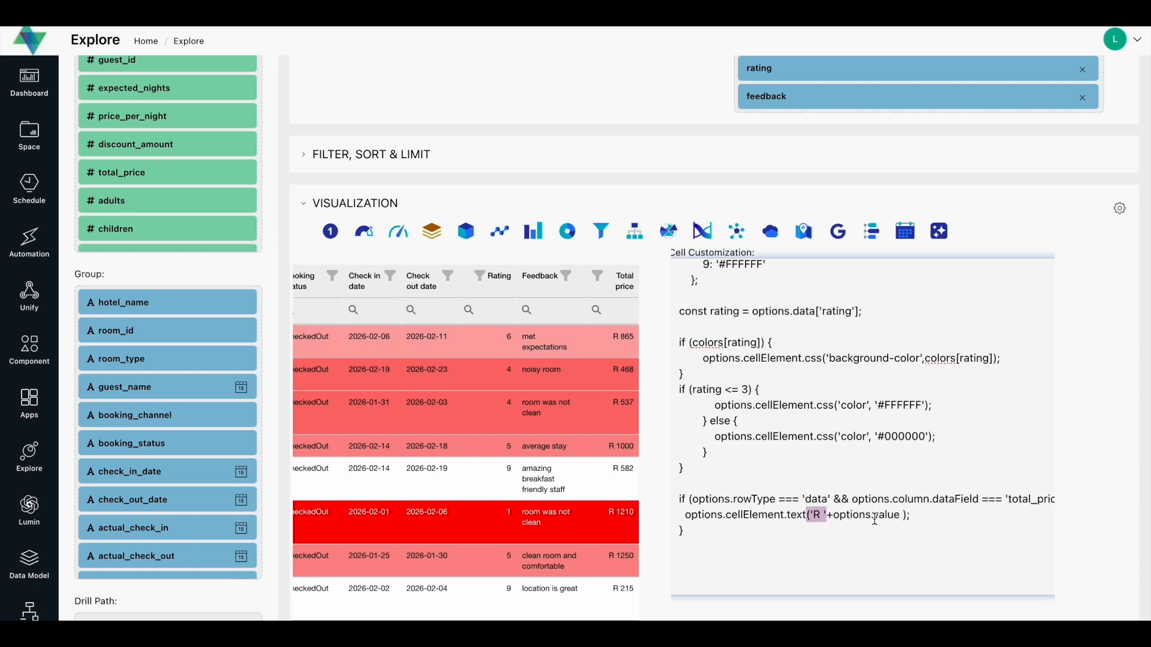
drag(900, 518, 919, 518)
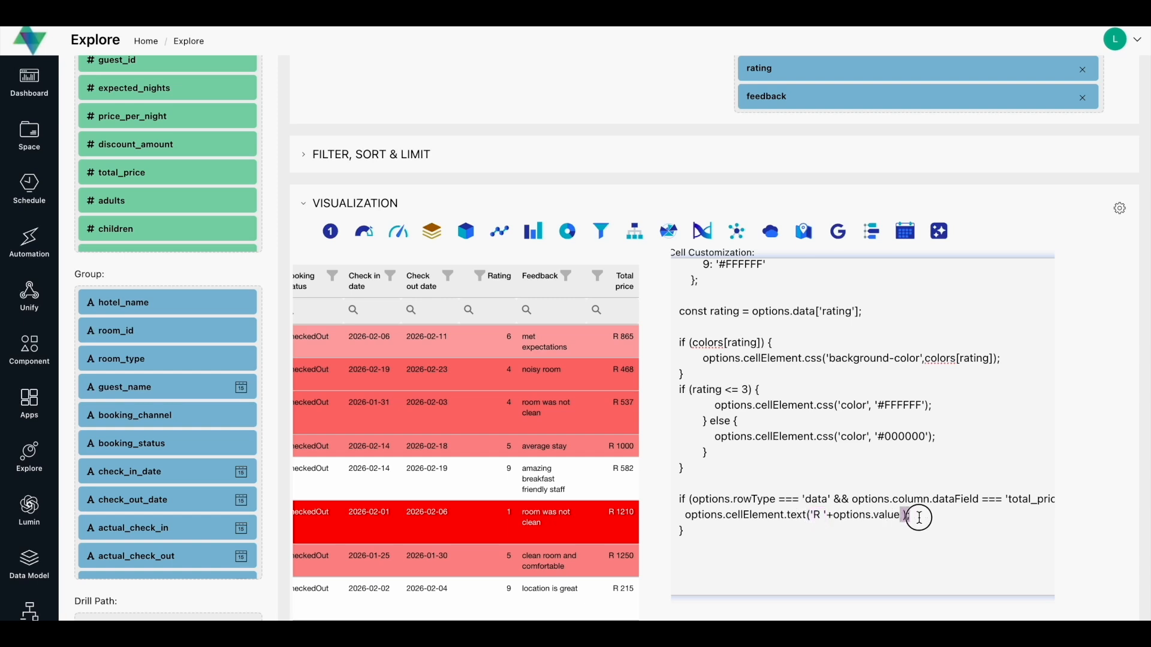
- Check options.rowType and options.column.dataField in the price condition, and add console.log(options); below its closing brace
click(877, 535)
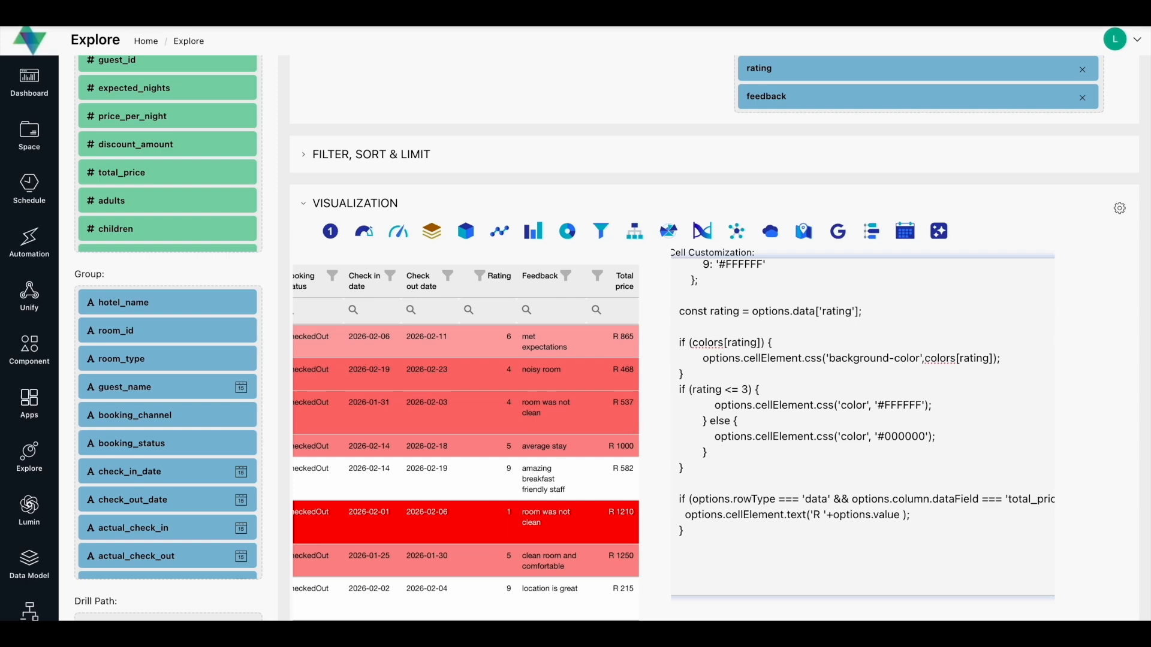
scroll(717, 273, down, 3)
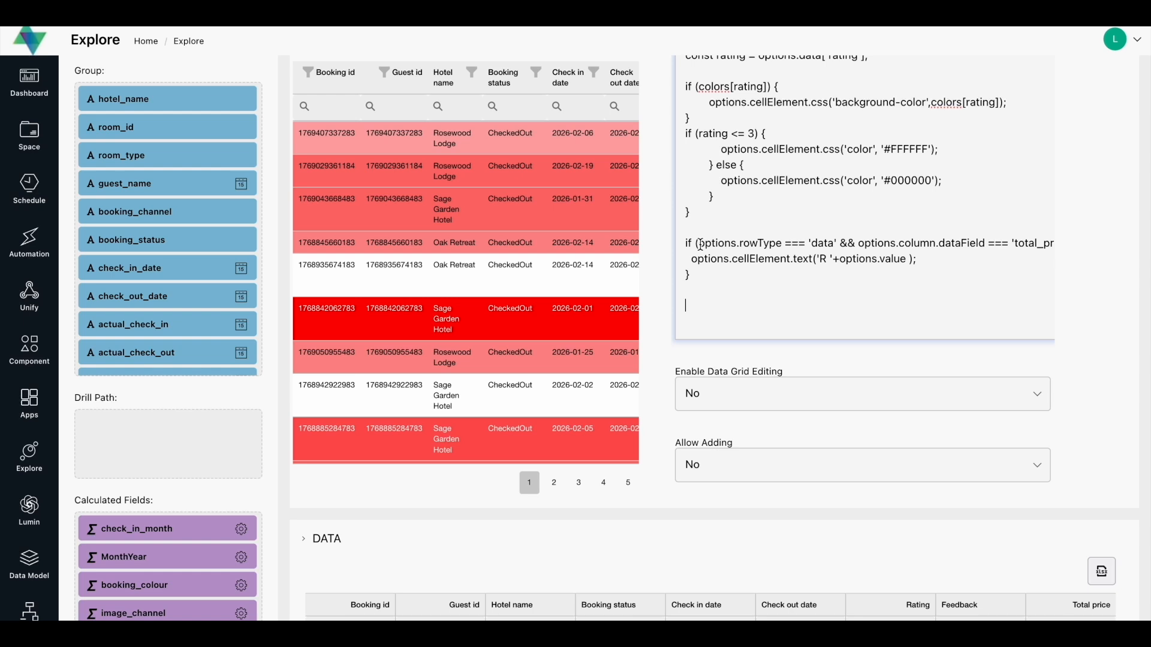
drag(699, 245, 781, 246)
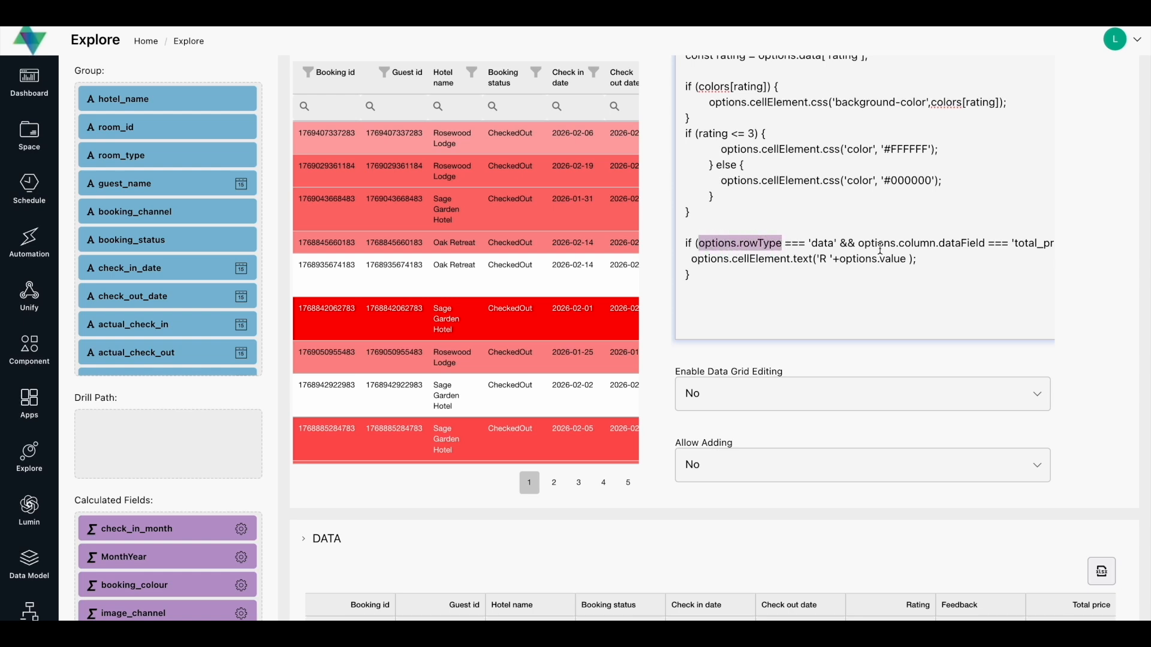
drag(865, 245, 987, 244)
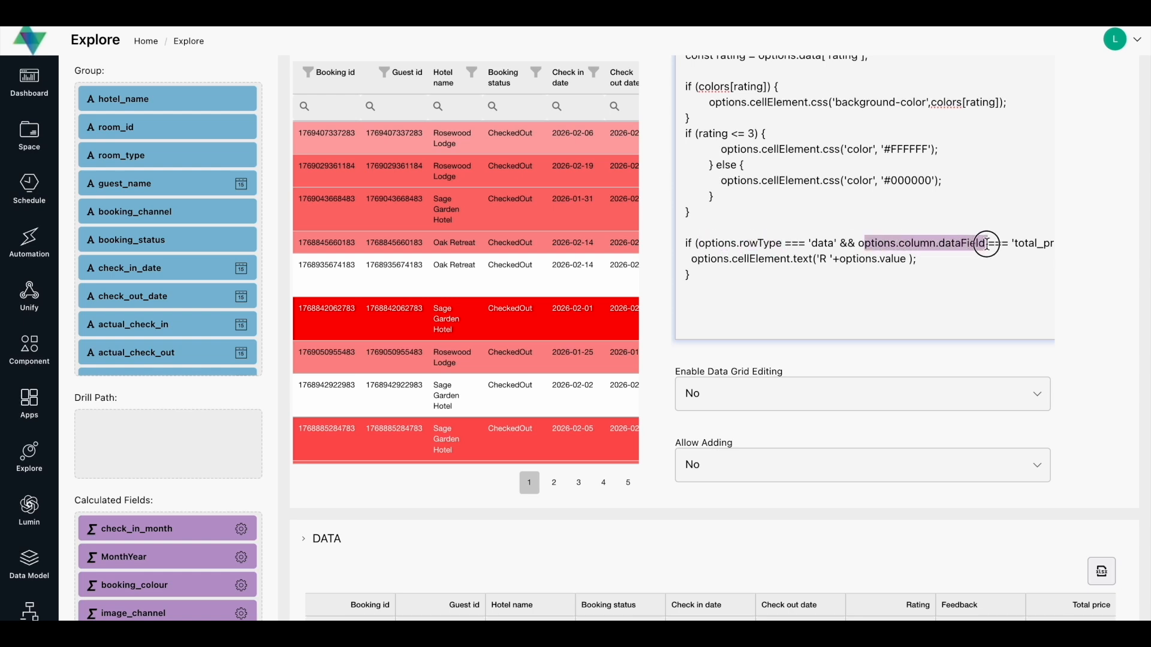
click(986, 274)
click(779, 301)
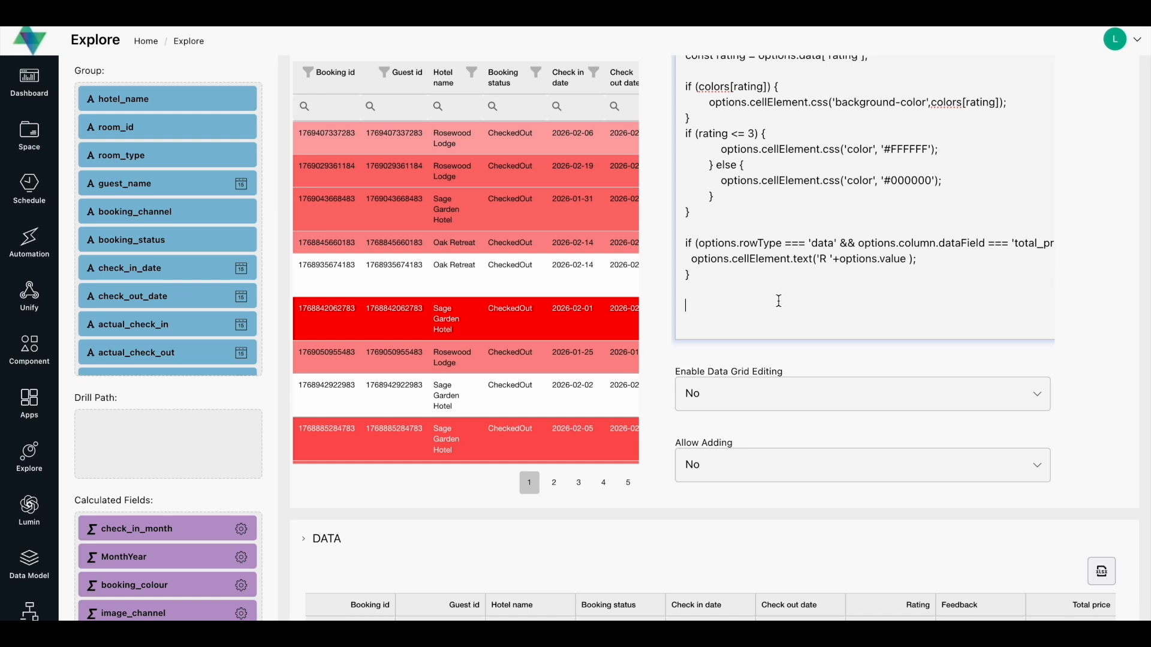
text(console.log(options);)
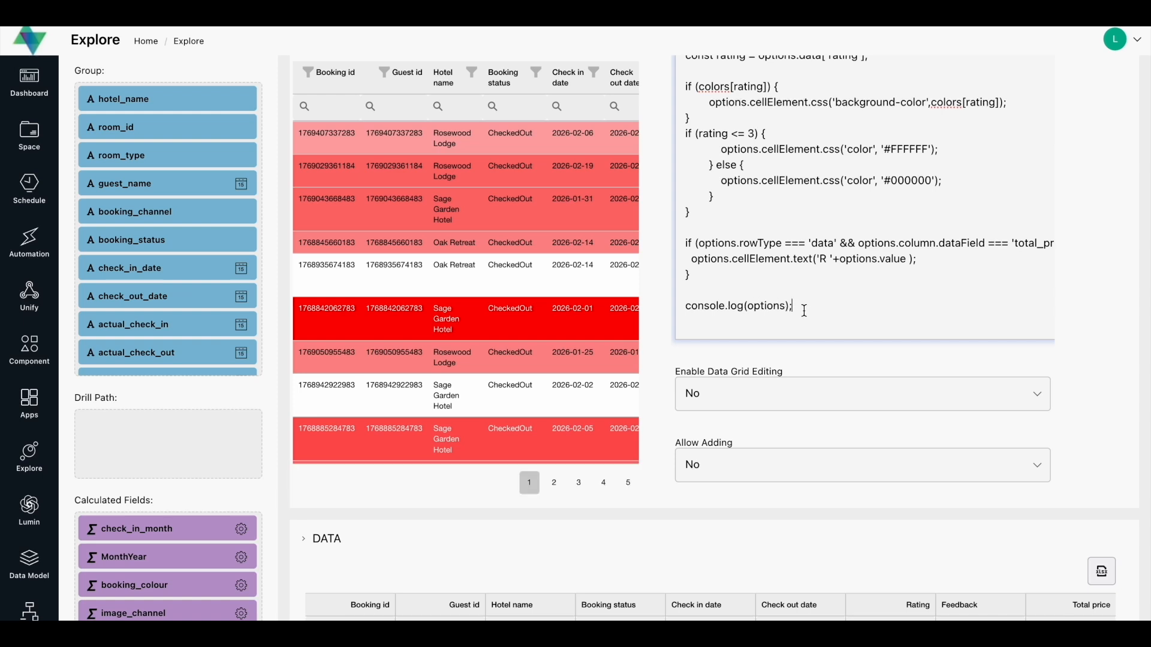
- Open the browser's developer console for the page and clear all logged messages
right_click(544, 282)
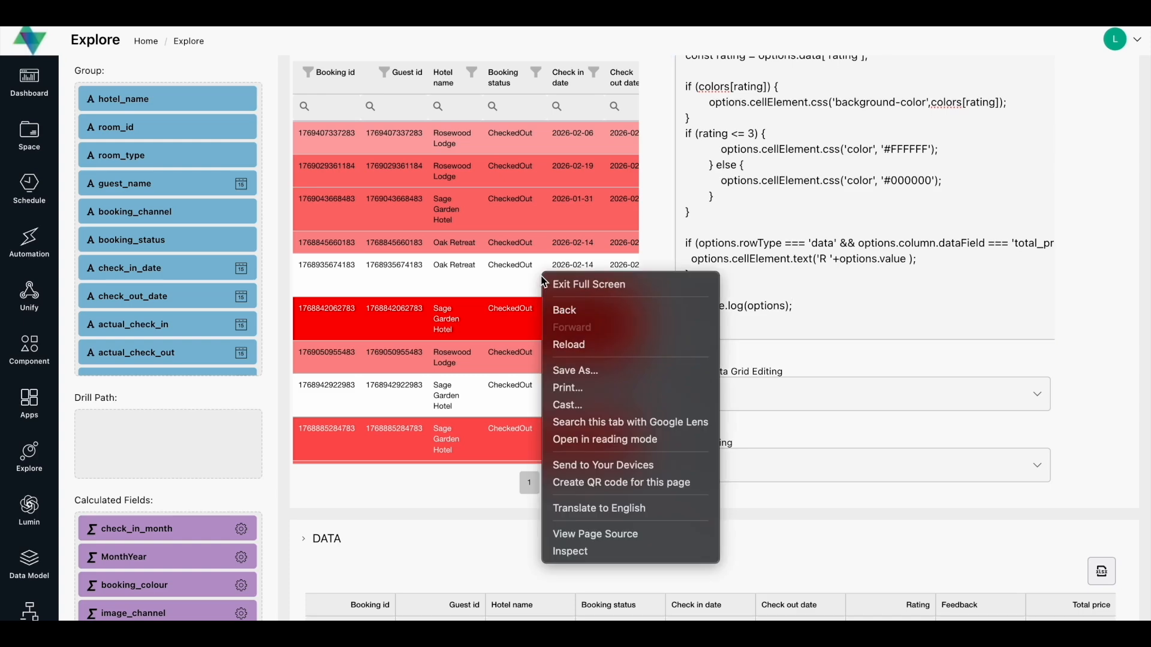
click(588, 552)
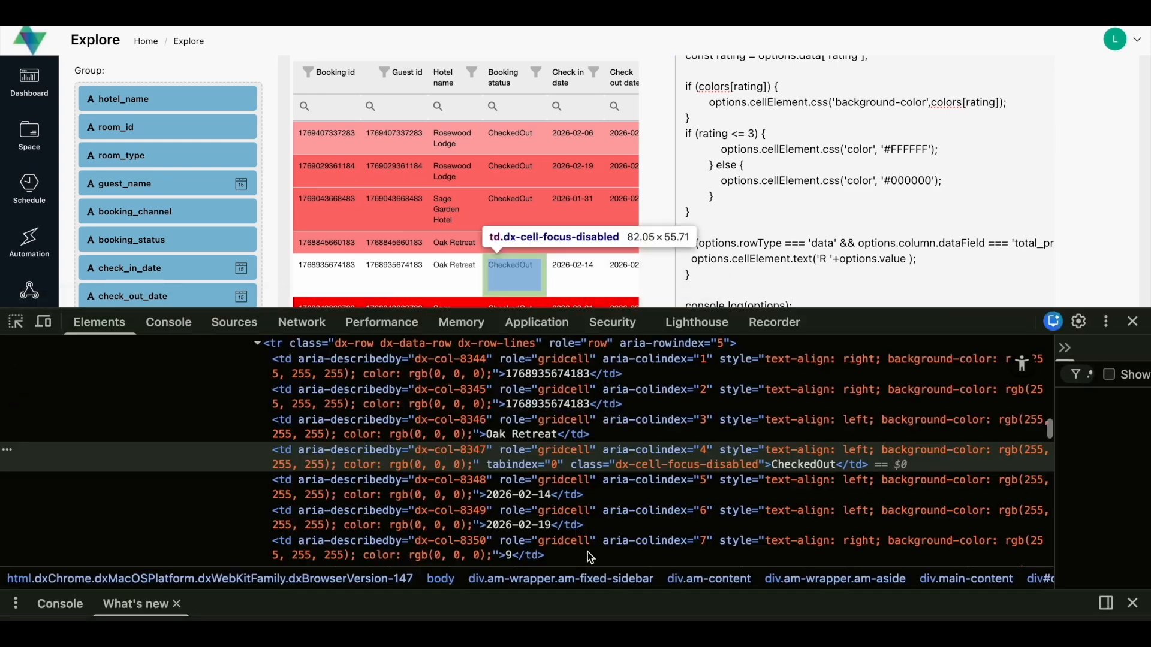
click(179, 324)
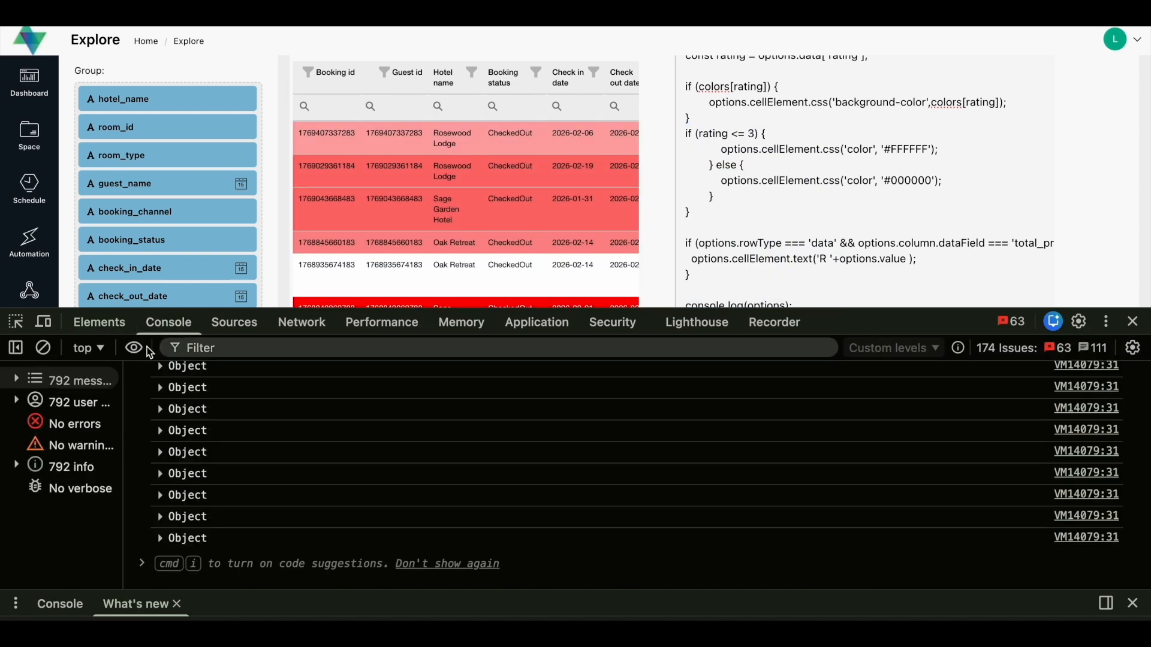
click(43, 349)
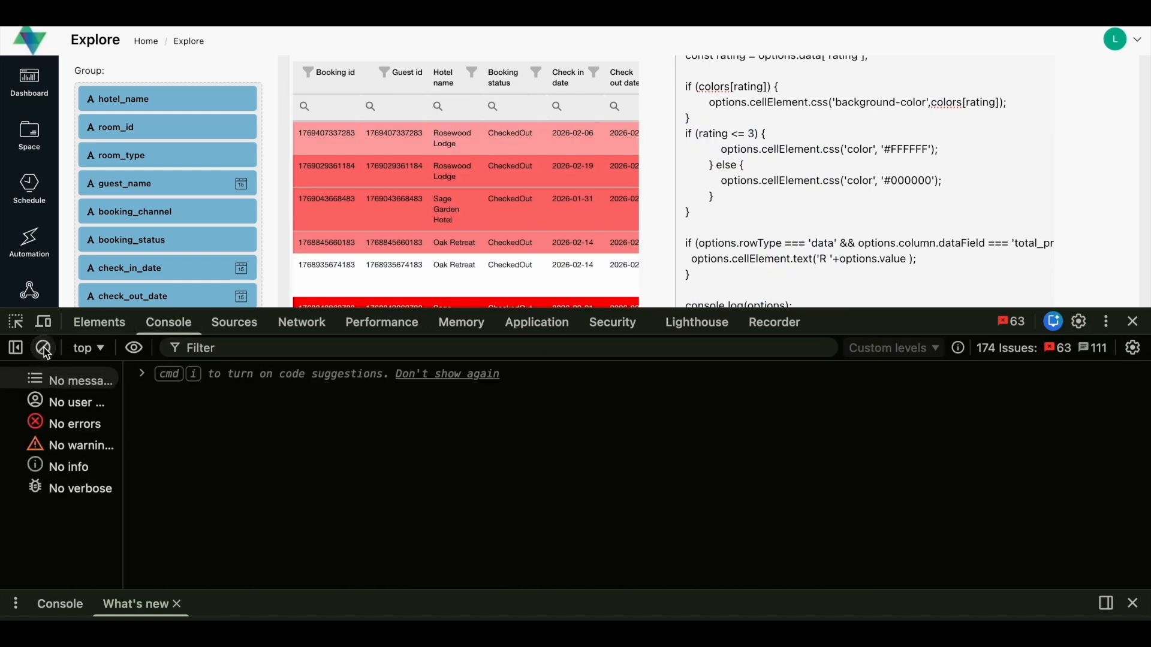
- Add a trailing space after console.log(options); so that the cell code runs again and logs fresh entries
click(724, 281)
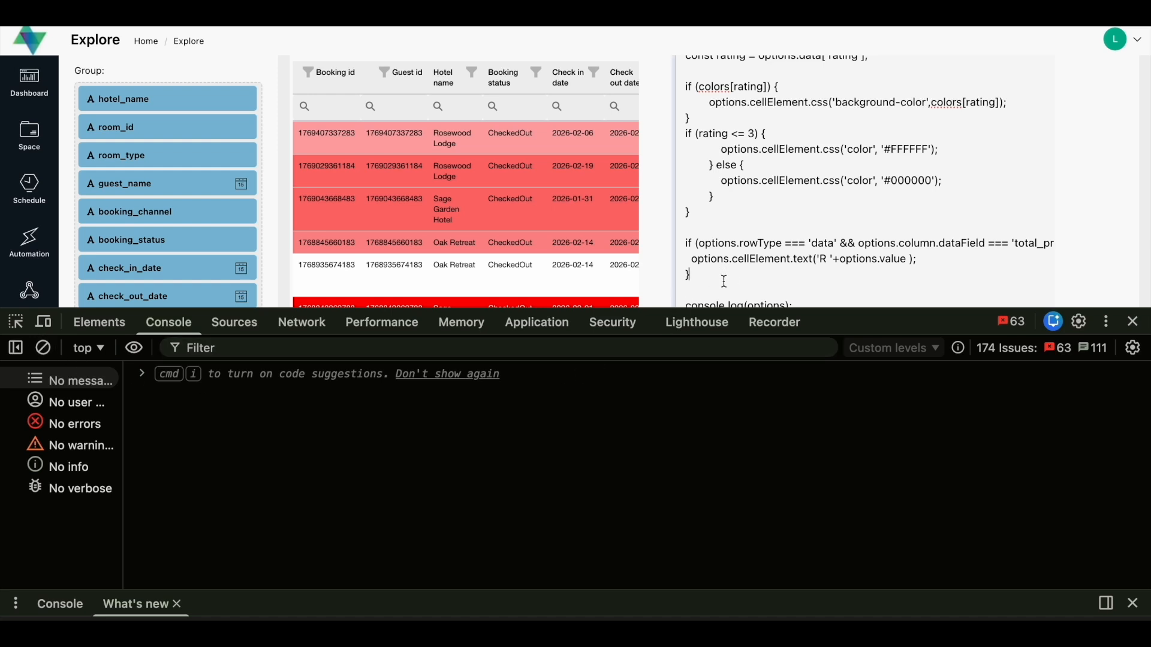
scroll(818, 247, down, 3)
click(822, 204)
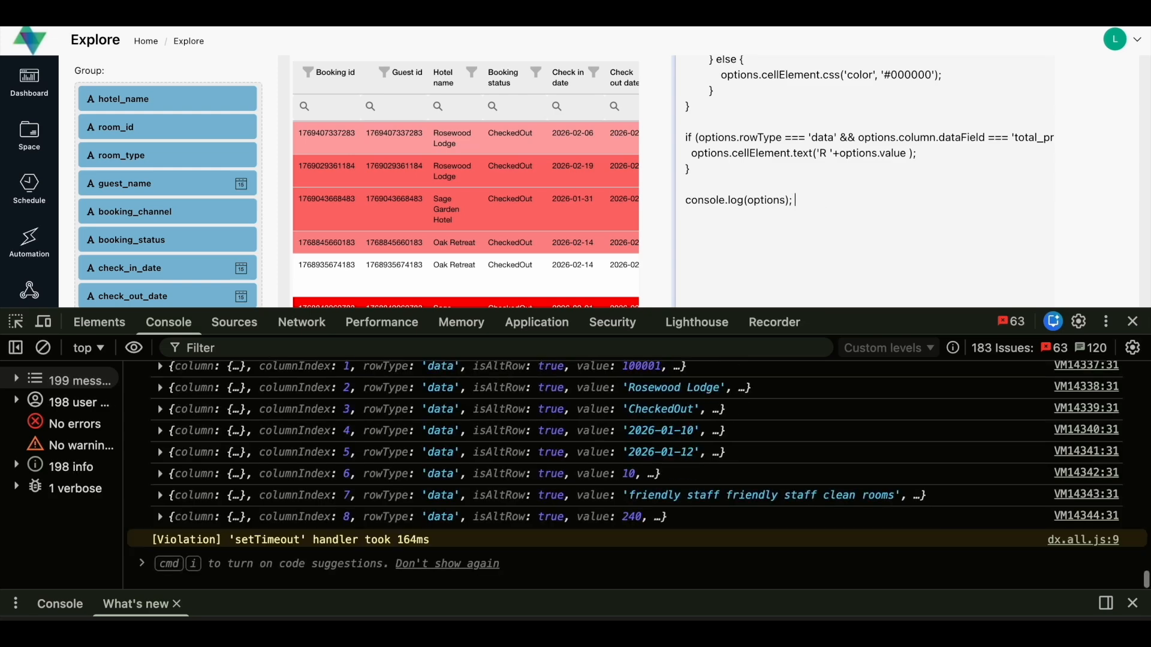
- Look back through the logged cell options, comparing the data-row entries with the bookings table
scroll(595, 426, up, 10)
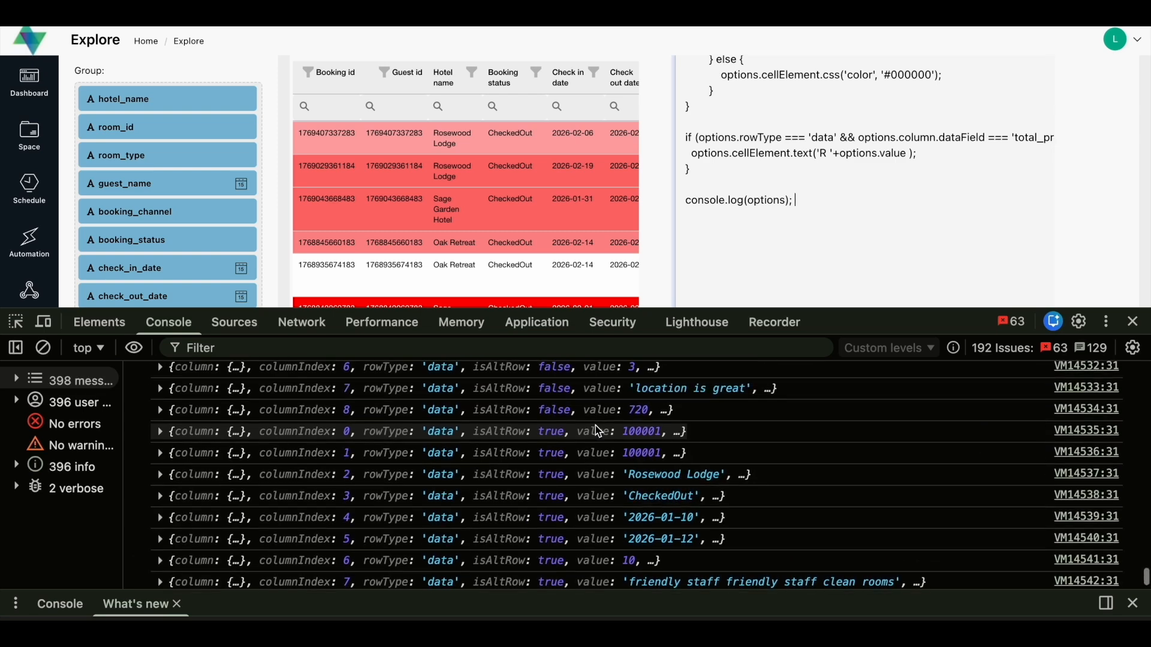
scroll(595, 426, up, 12)
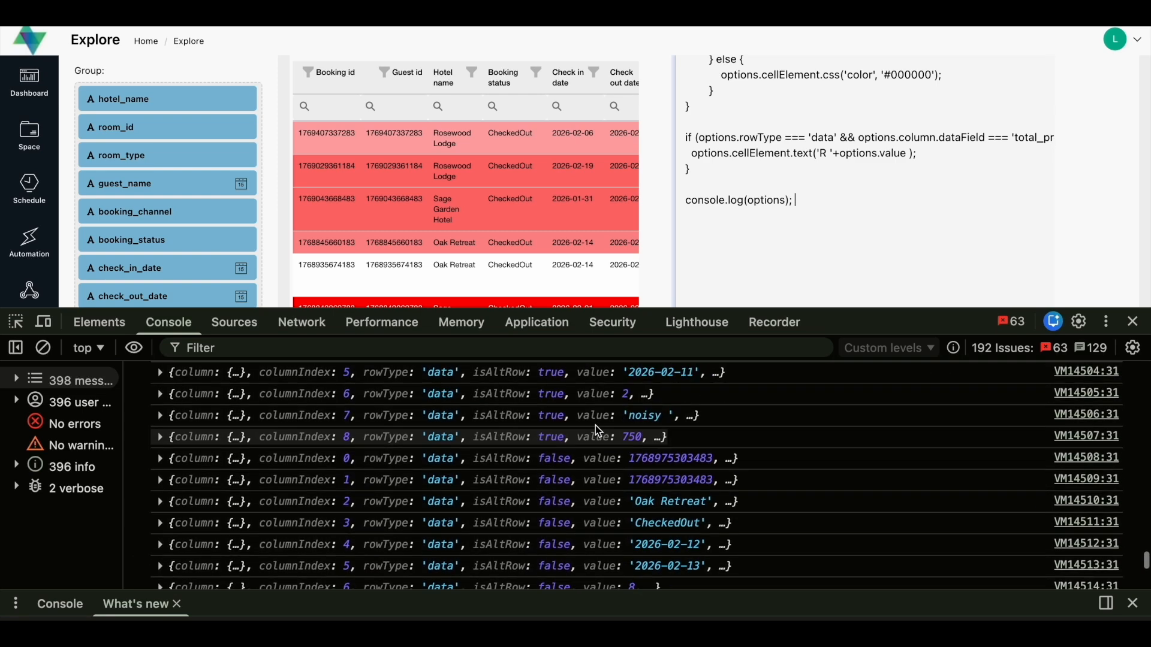
scroll(595, 425, up, 5)
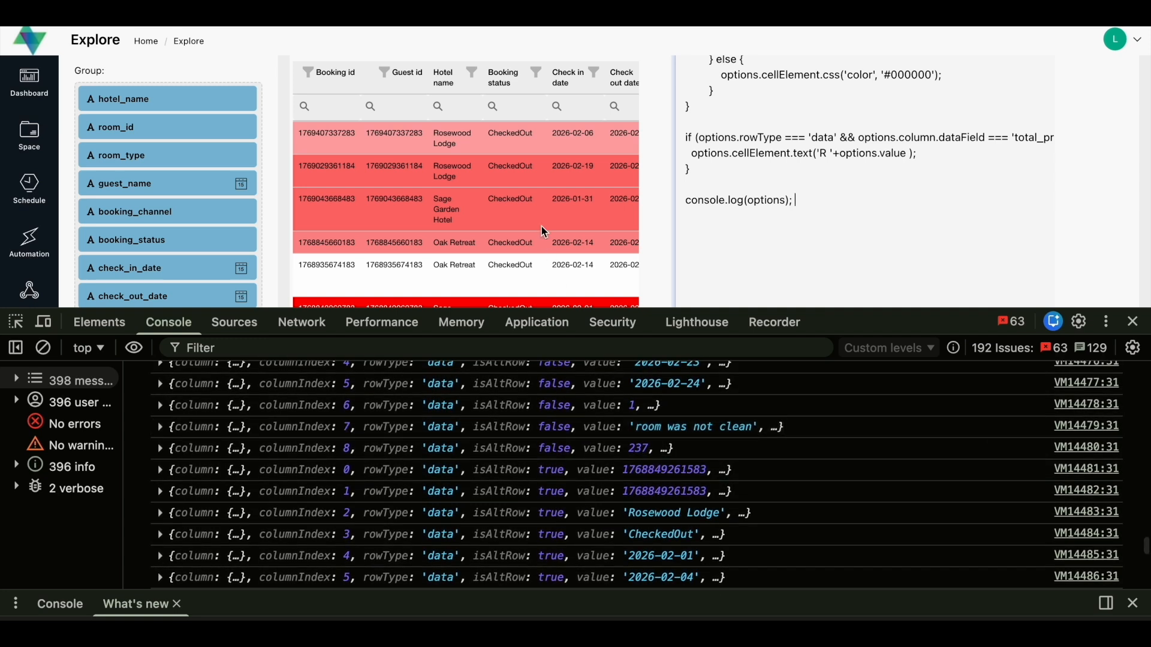
scroll(541, 225, down, 2)
scroll(541, 226, down, 2)
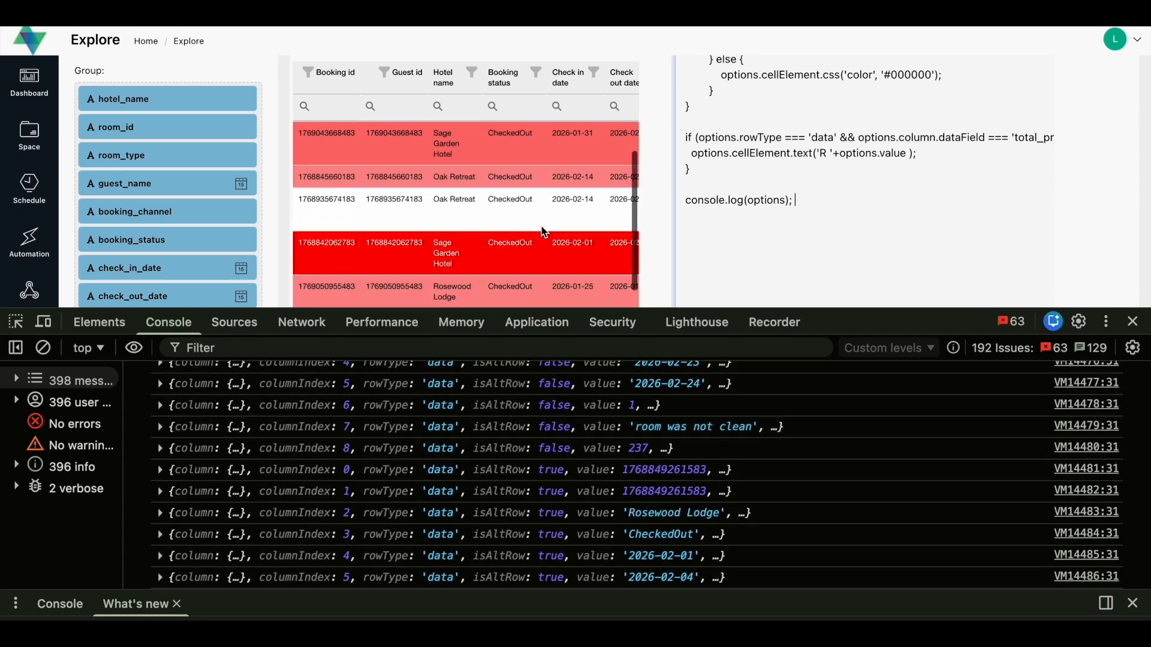
scroll(492, 429, up, 7)
scroll(491, 429, up, 20)
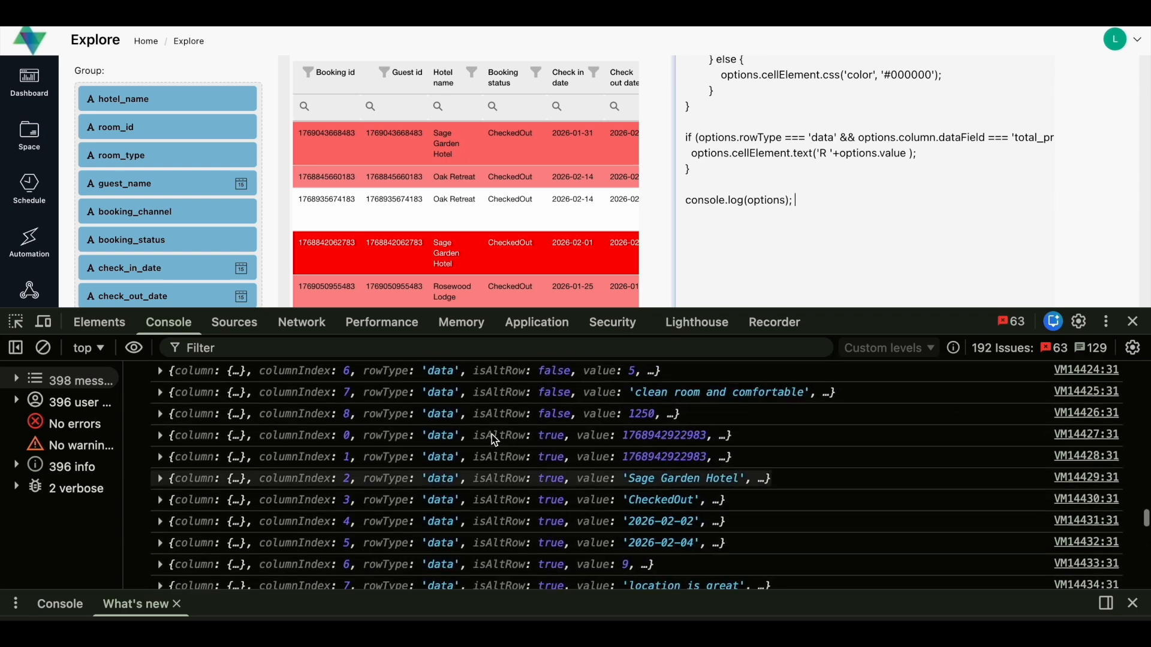
scroll(491, 436, up, 20)
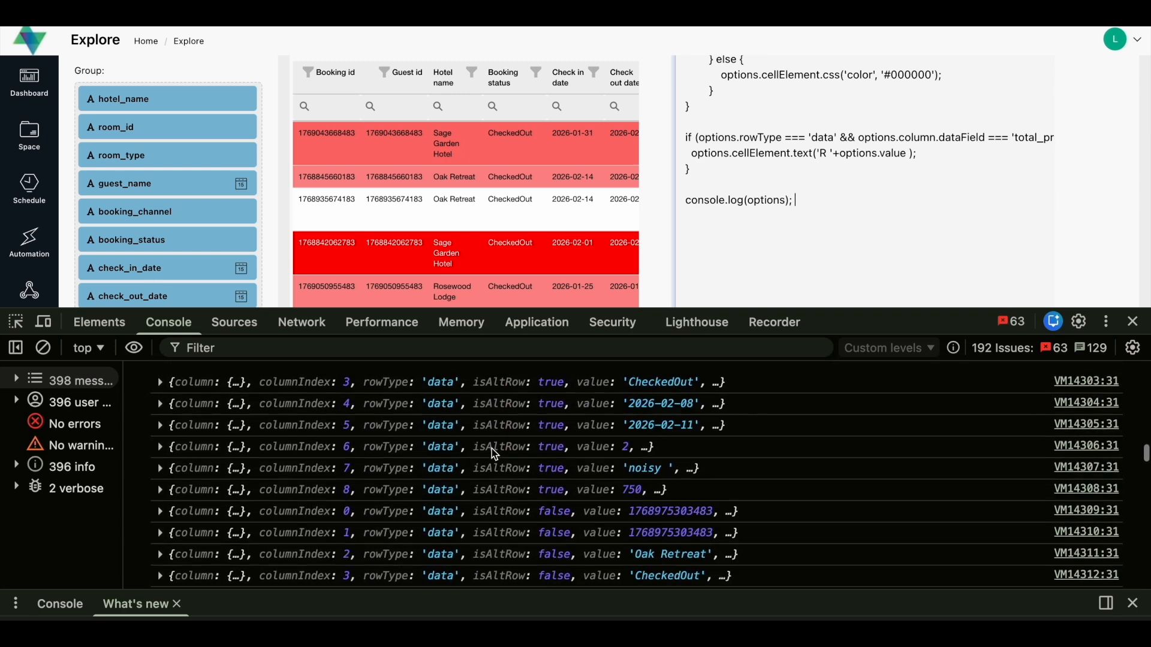
- Expand the logged header entry with columnIndex 5 and its nested column object
scroll(491, 448, down, 1)
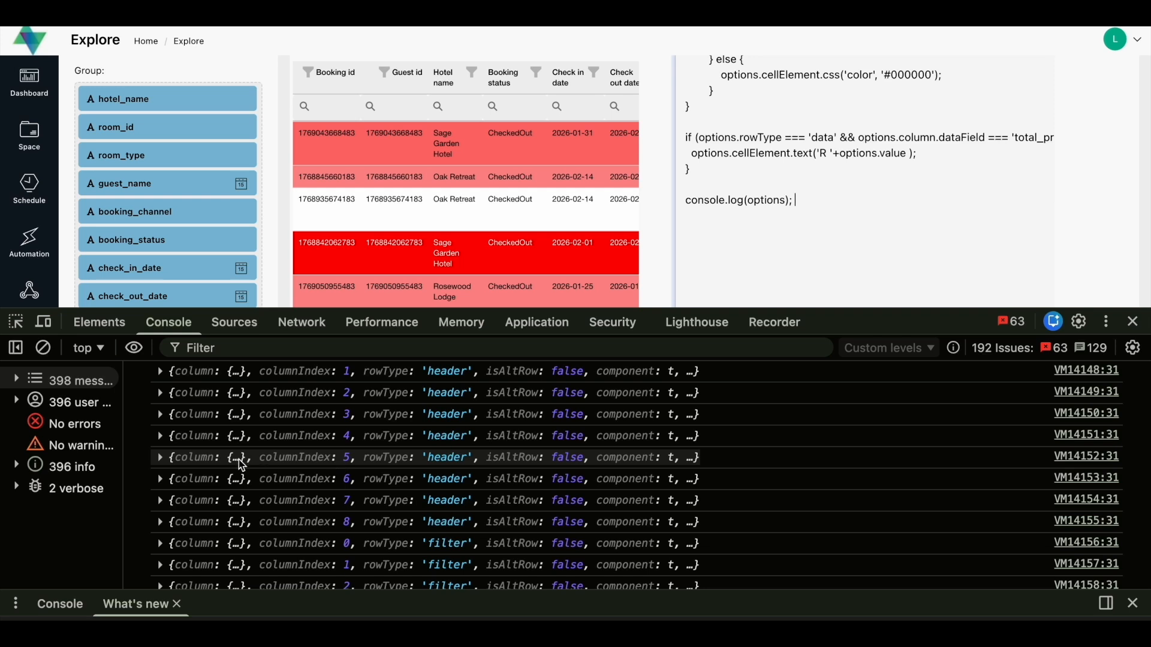
click(161, 460)
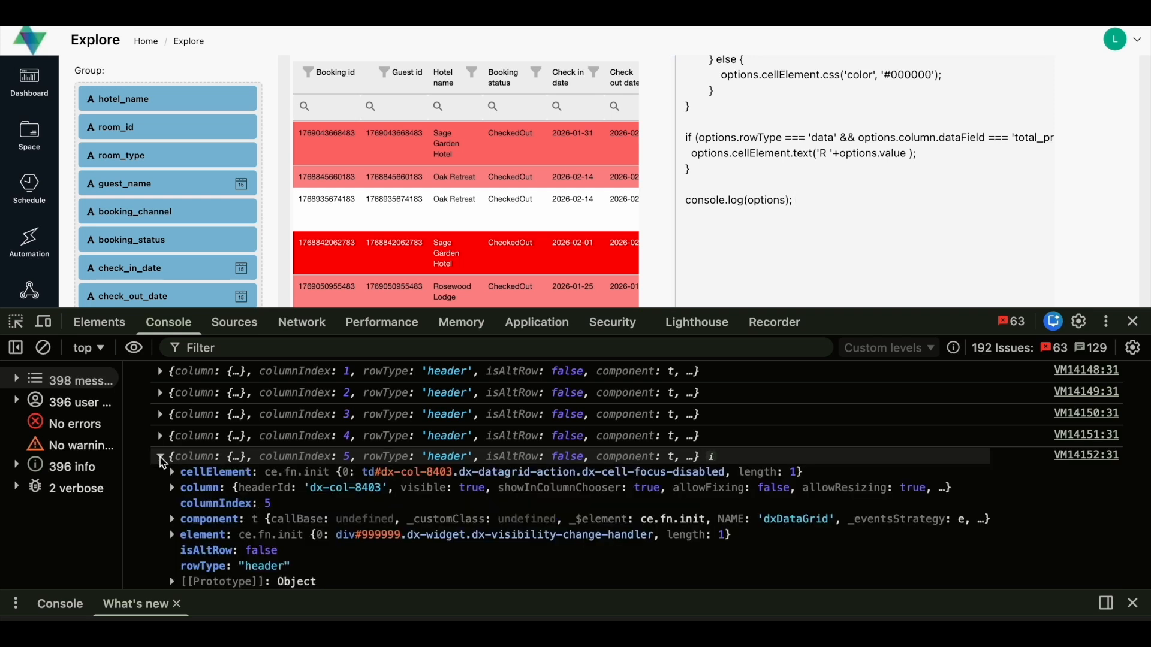
scroll(171, 498, down, 2)
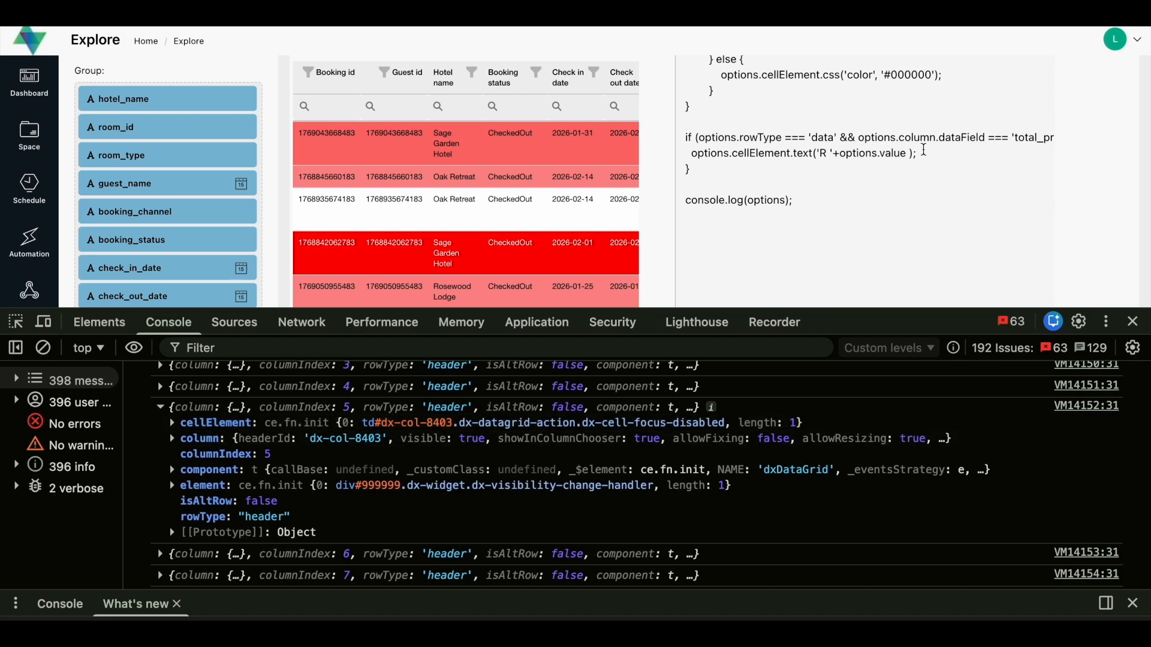
click(173, 440)
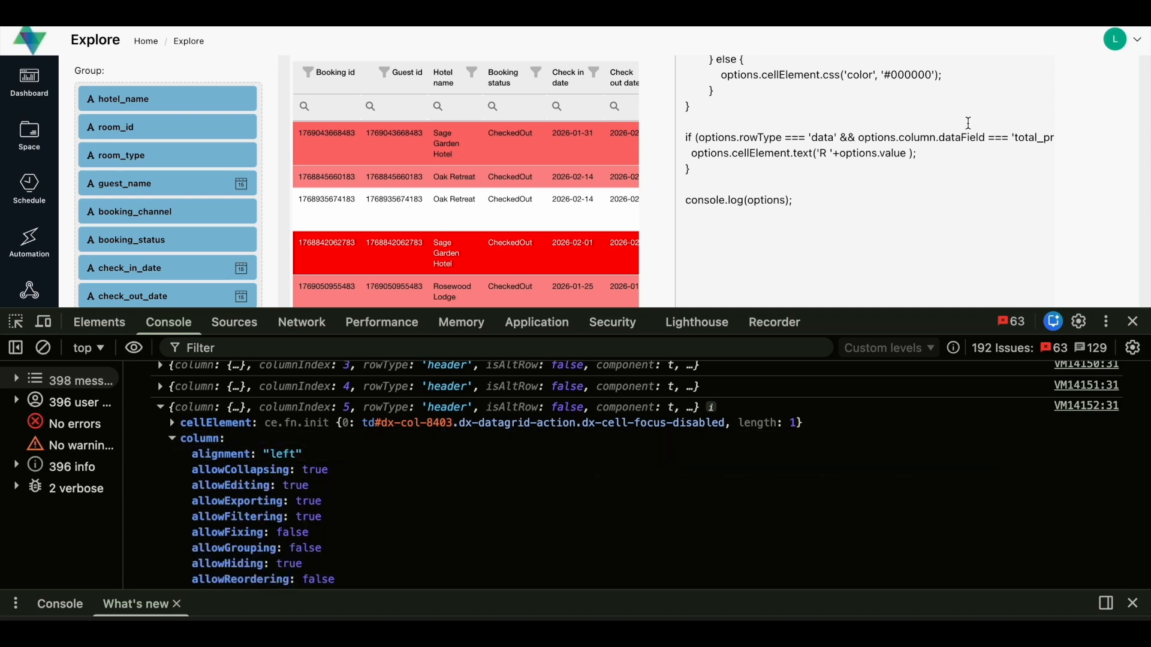
- Examine the expanded column's caption and dataField against the code's dataField === 'total_price' condition and the table's Check out date header
drag(938, 142, 984, 149)
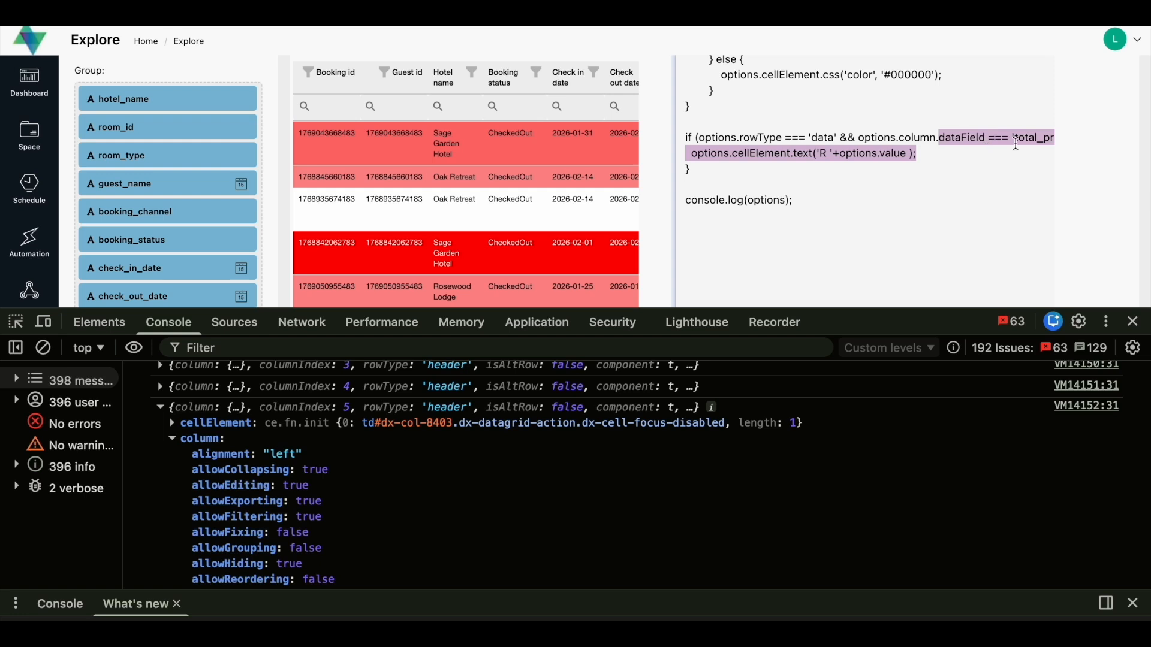
click(1042, 139)
double_click(1019, 138)
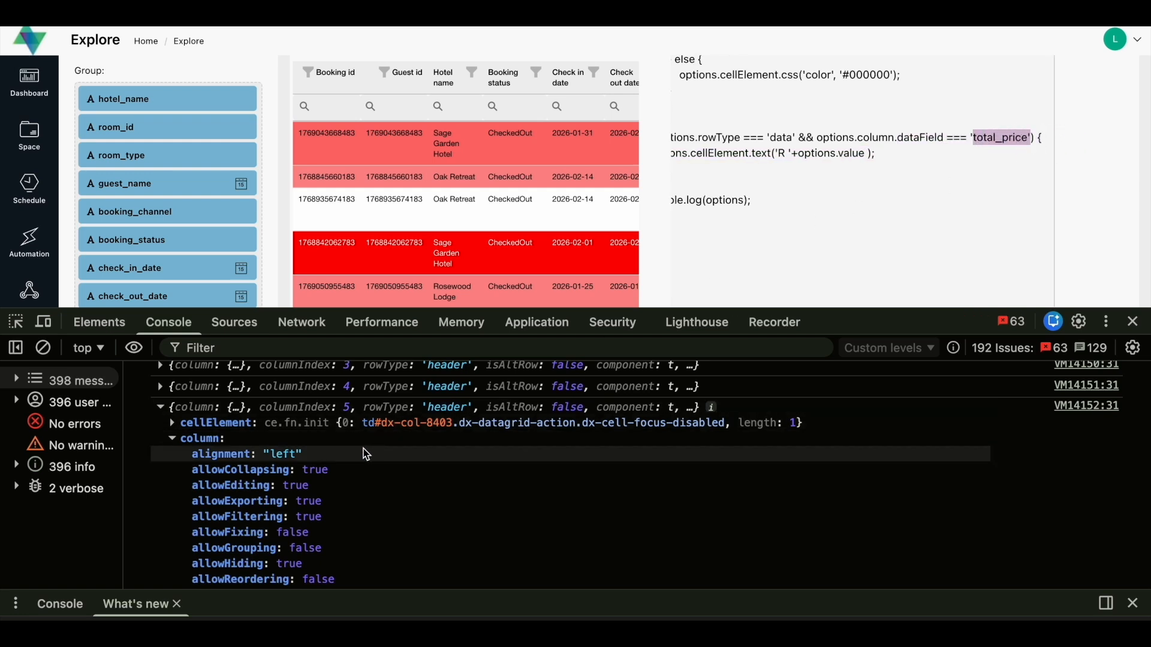
scroll(322, 499, down, 8)
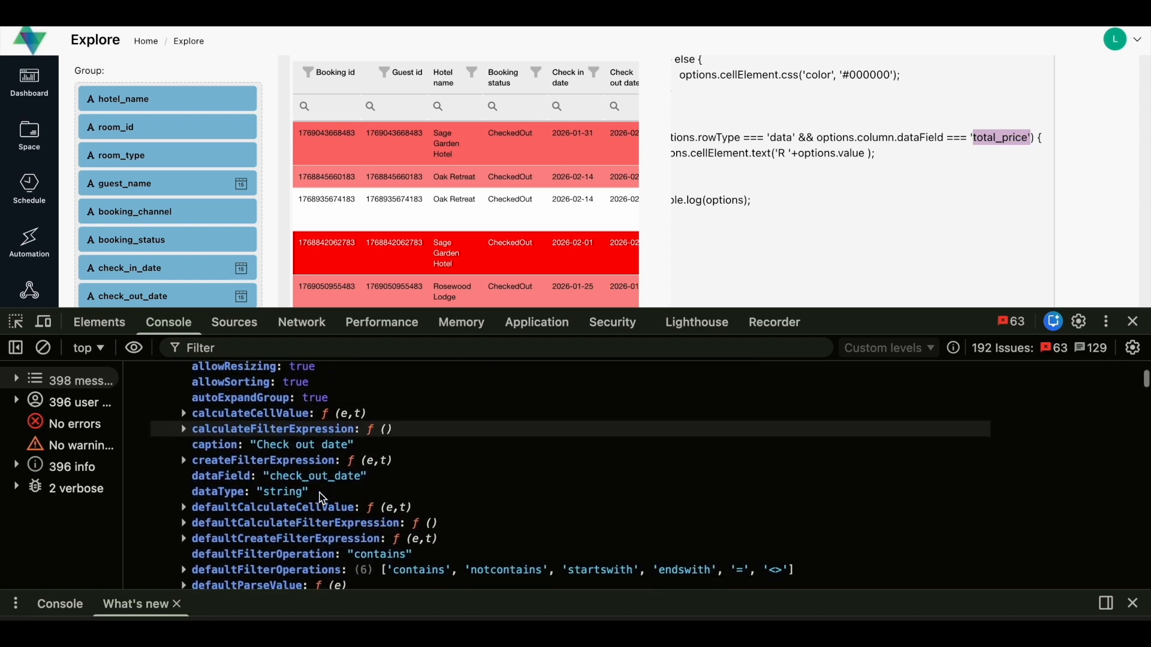
scroll(322, 499, down, 1)
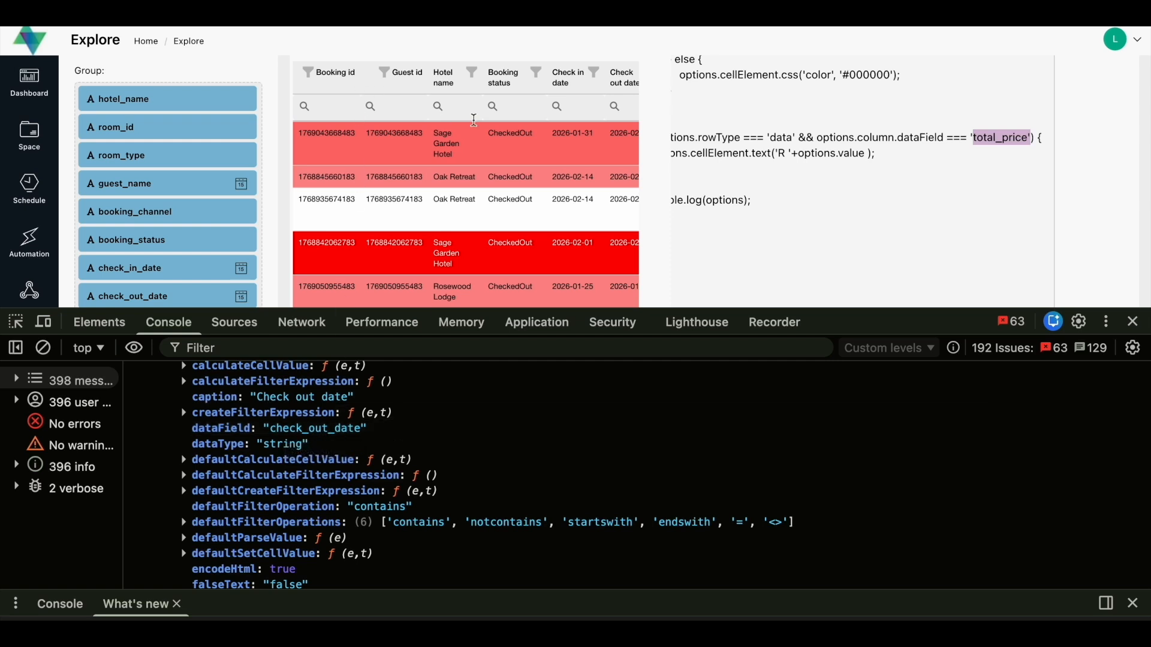
scroll(503, 129, up, 1)
scroll(501, 120, right, 2)
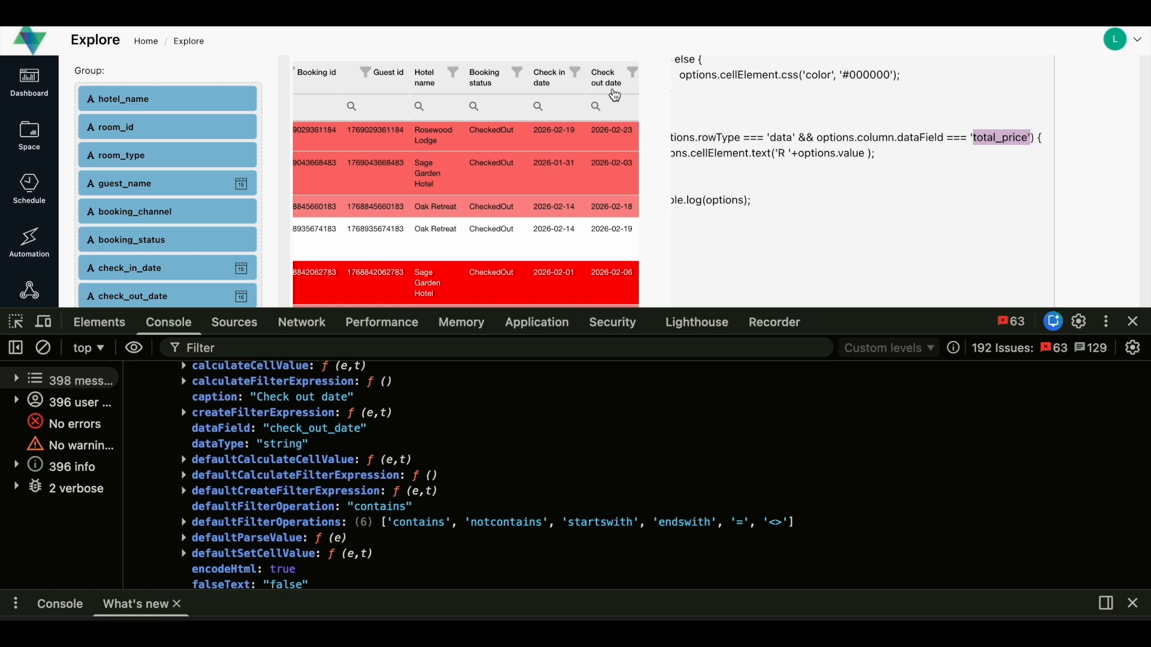
scroll(796, 199, left, 2)
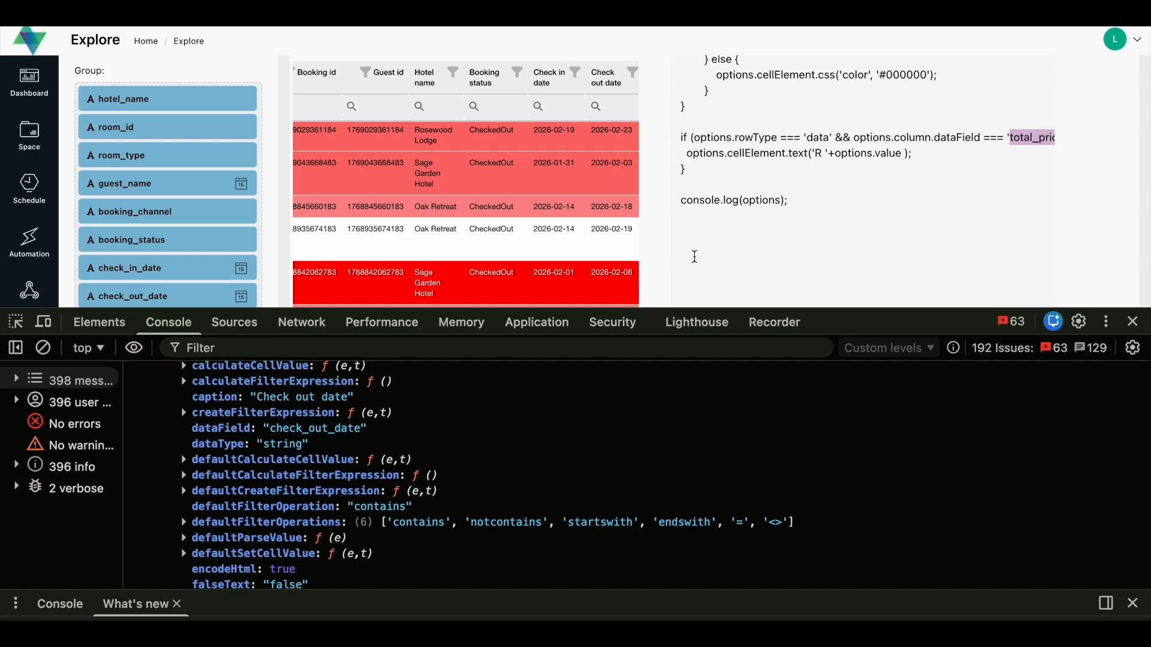
scroll(359, 399, up, 4)
scroll(358, 398, up, 3)
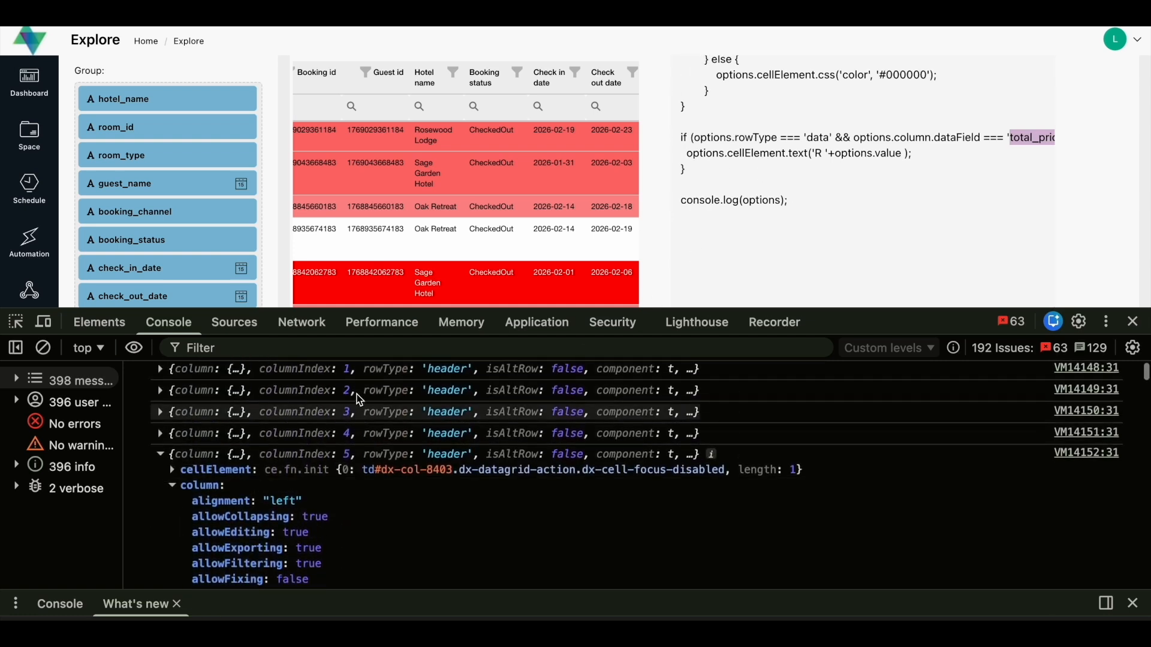
- Collapse the expanded header entry and compare the logged filter-row entries with the table's search row, checking the Check out date filter options
click(162, 454)
scroll(277, 448, down, 8)
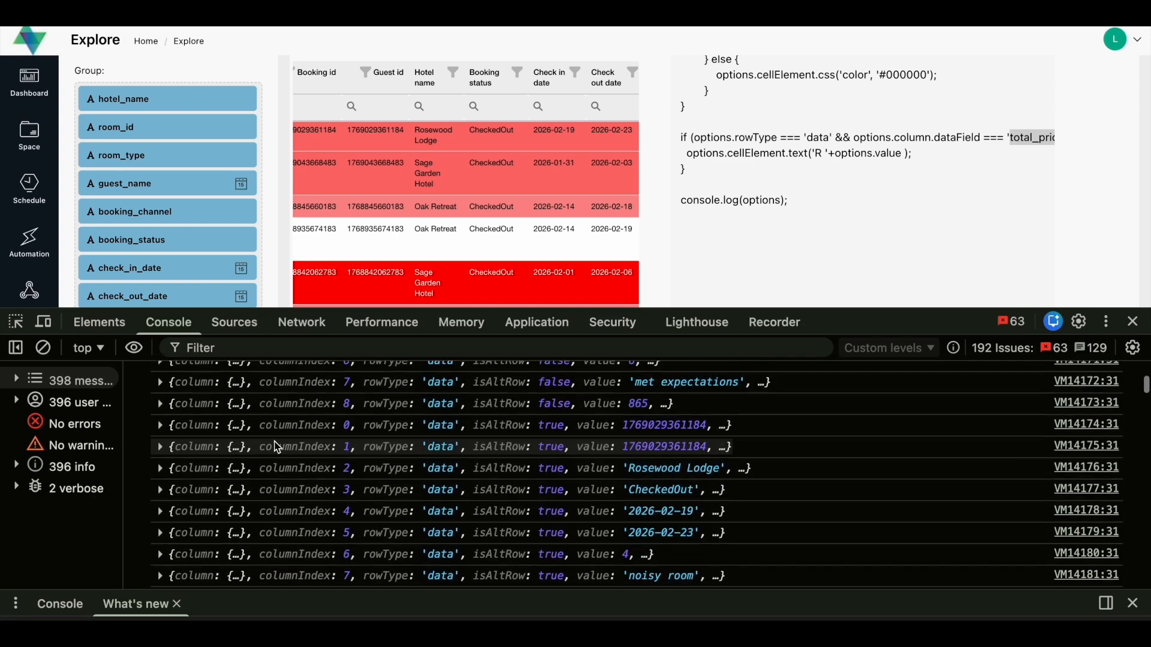
scroll(277, 447, up, 5)
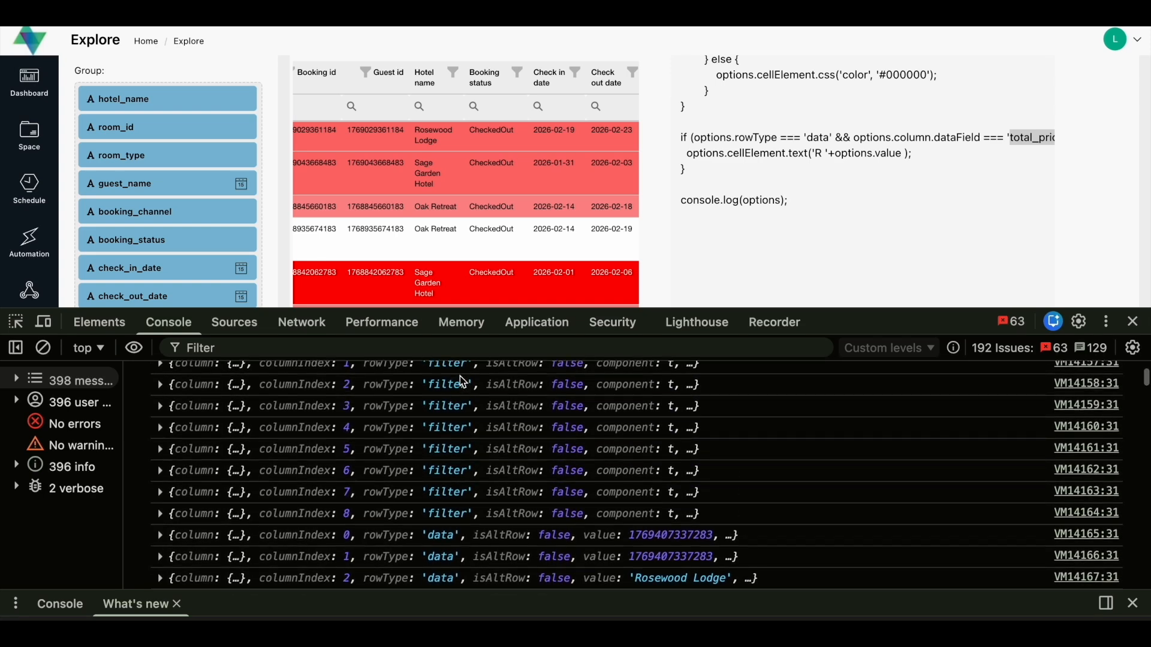
click(596, 107)
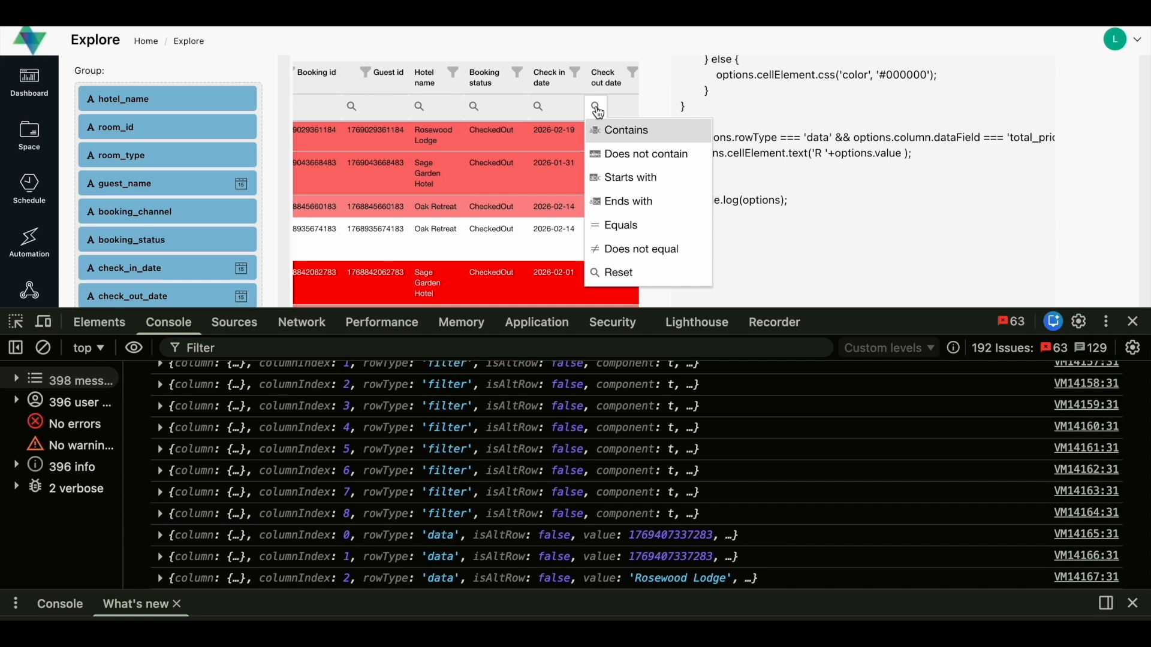
click(414, 457)
- Expand the first data row's logged entry with columnIndex 1 and examine its properties, such as data, row, rowType, value and values
scroll(414, 457, down, 3)
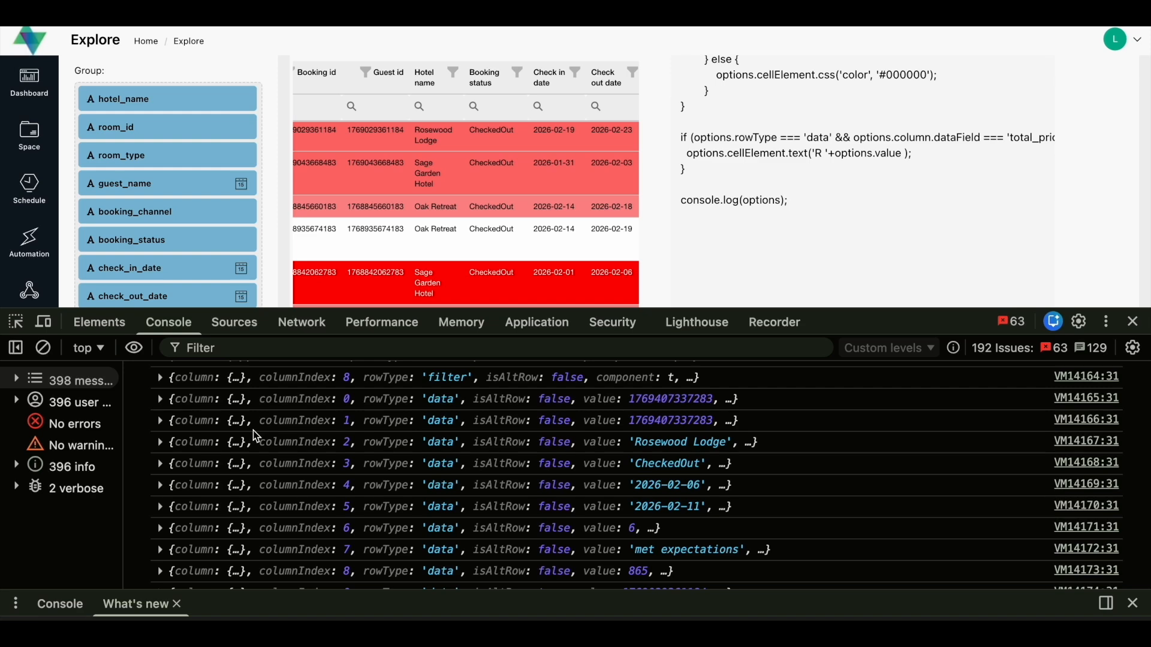
click(160, 421)
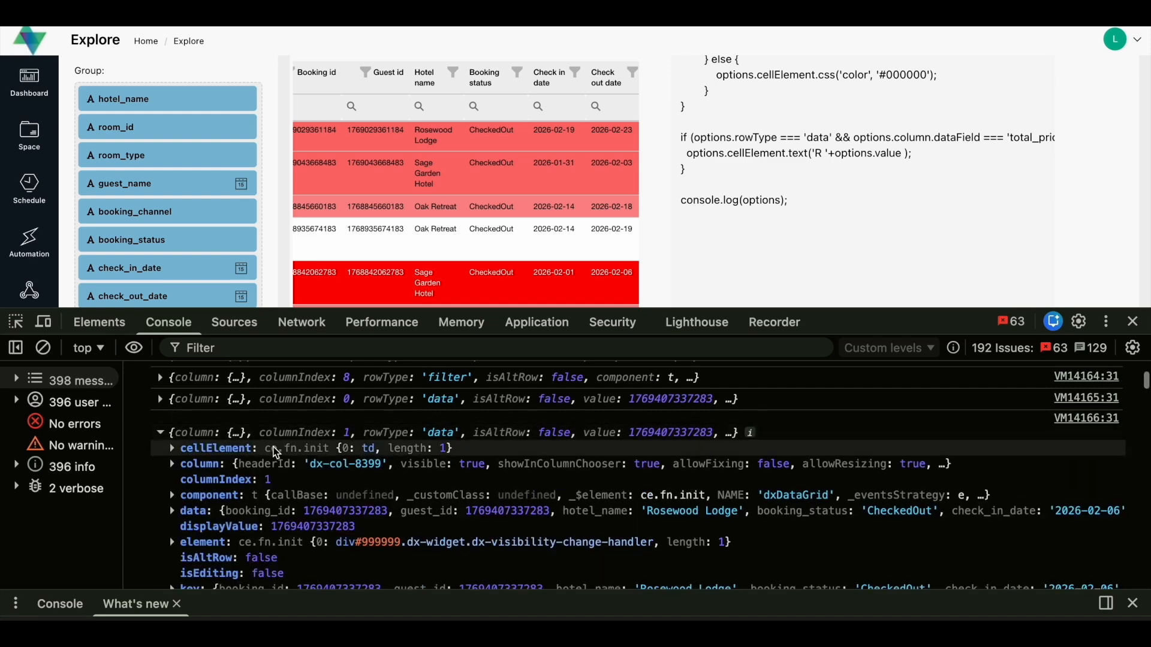
scroll(280, 452, down, 2)
scroll(282, 456, down, 4)
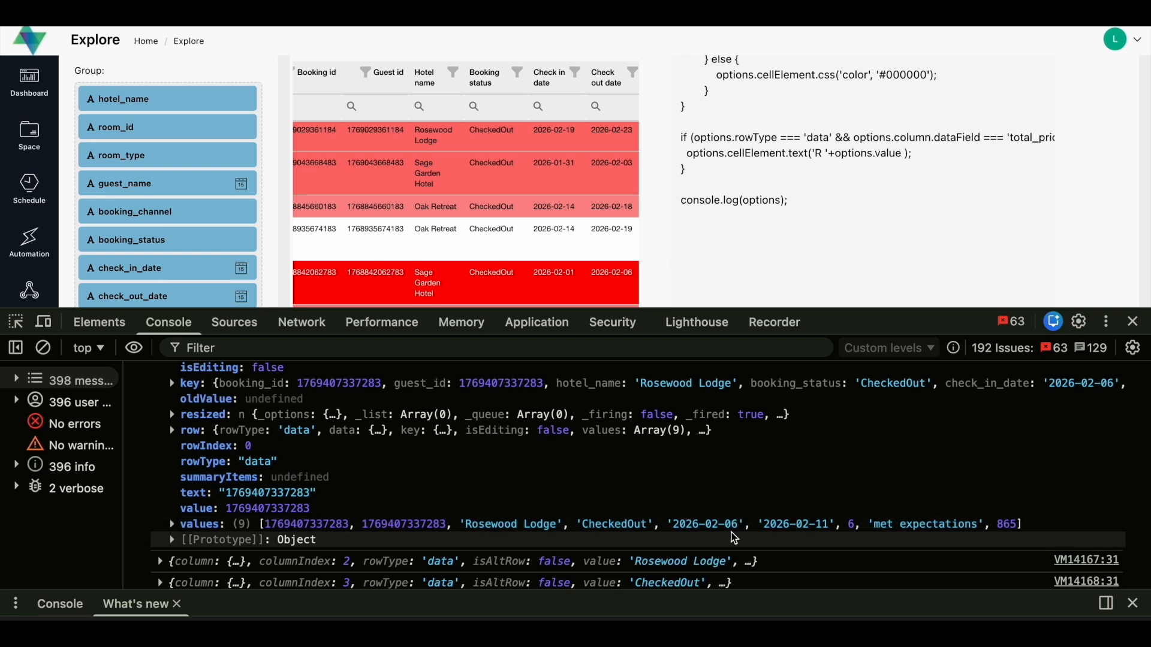
scroll(728, 531, up, 3)
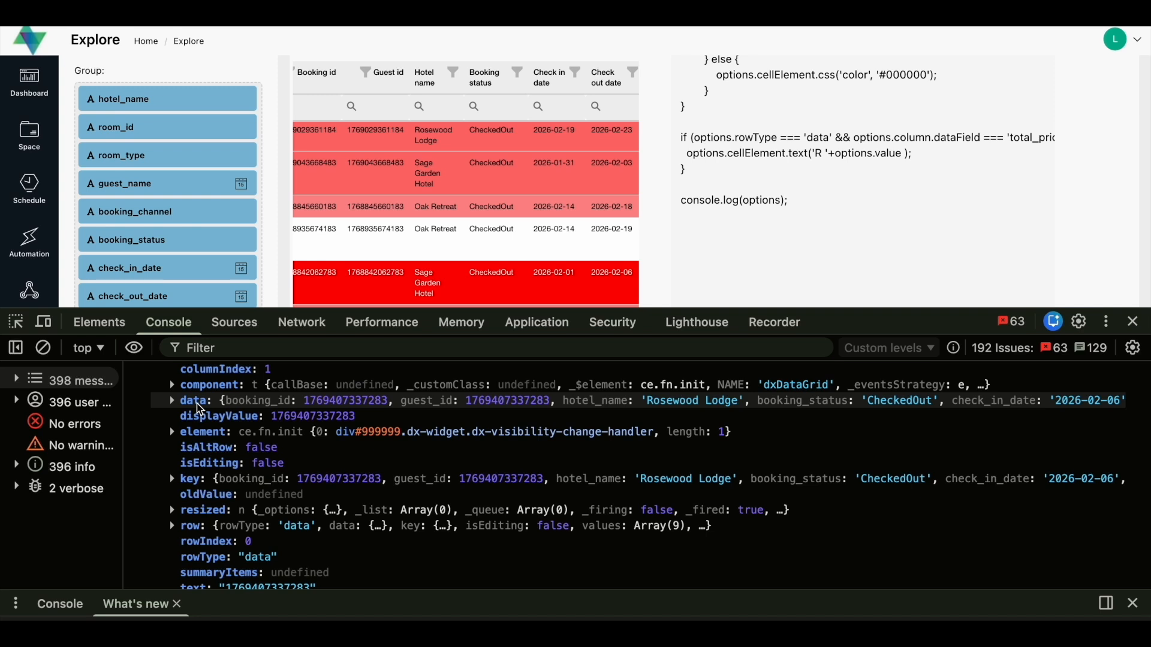
scroll(238, 412, up, 2)
scroll(238, 412, up, 1)
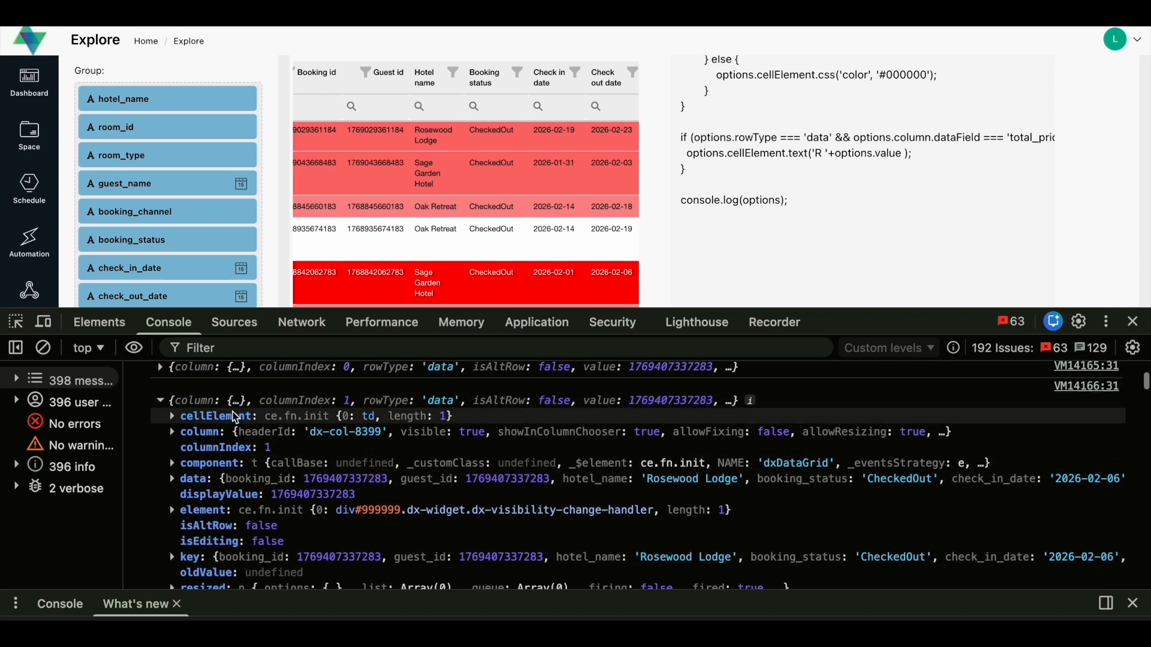
scroll(263, 474, down, 2)
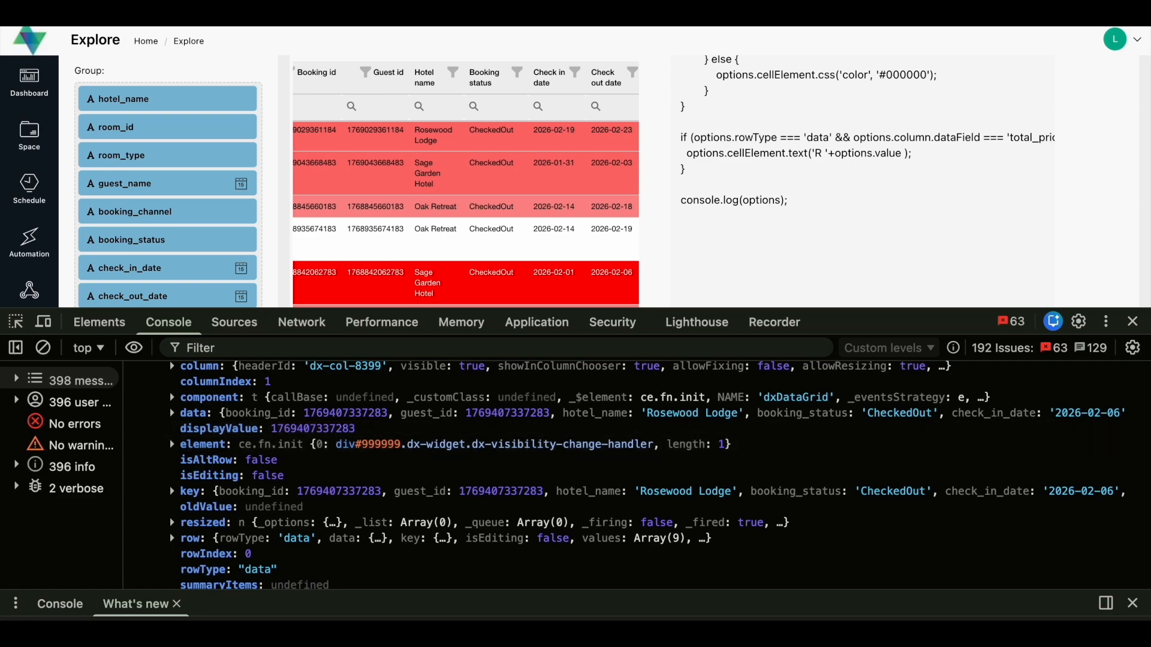
- Close the developer tools and remove console.log(options); and the blank lines after the total_price block from the cell code
key(super+alt+i)
drag(801, 254, 673, 259)
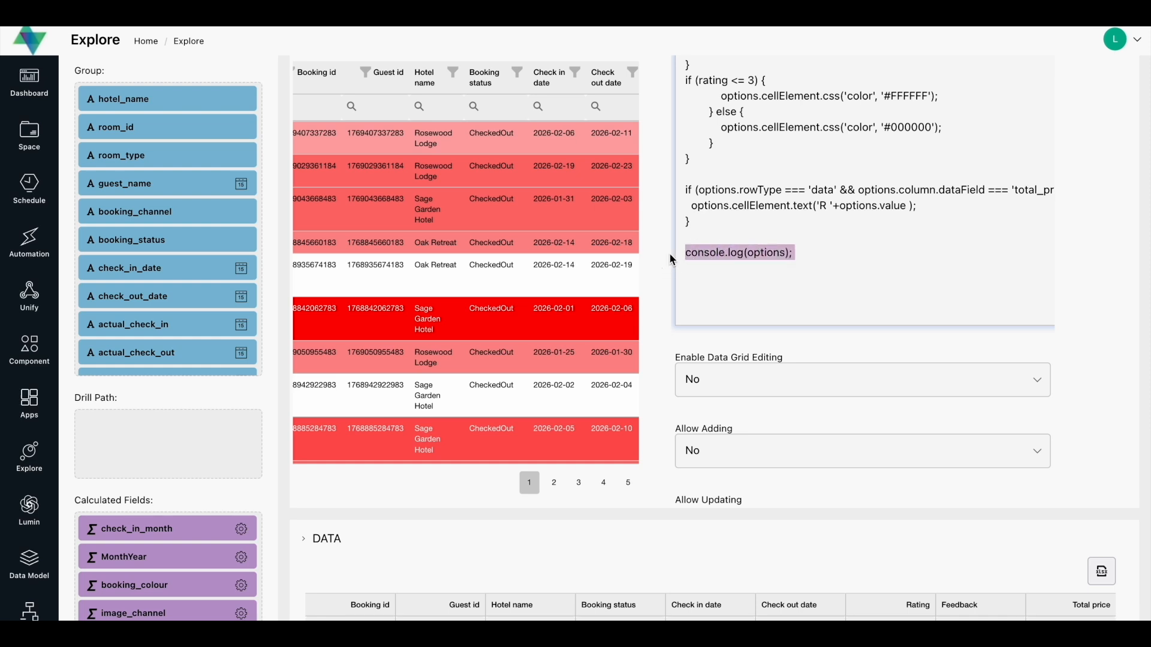
key(BackSpace)
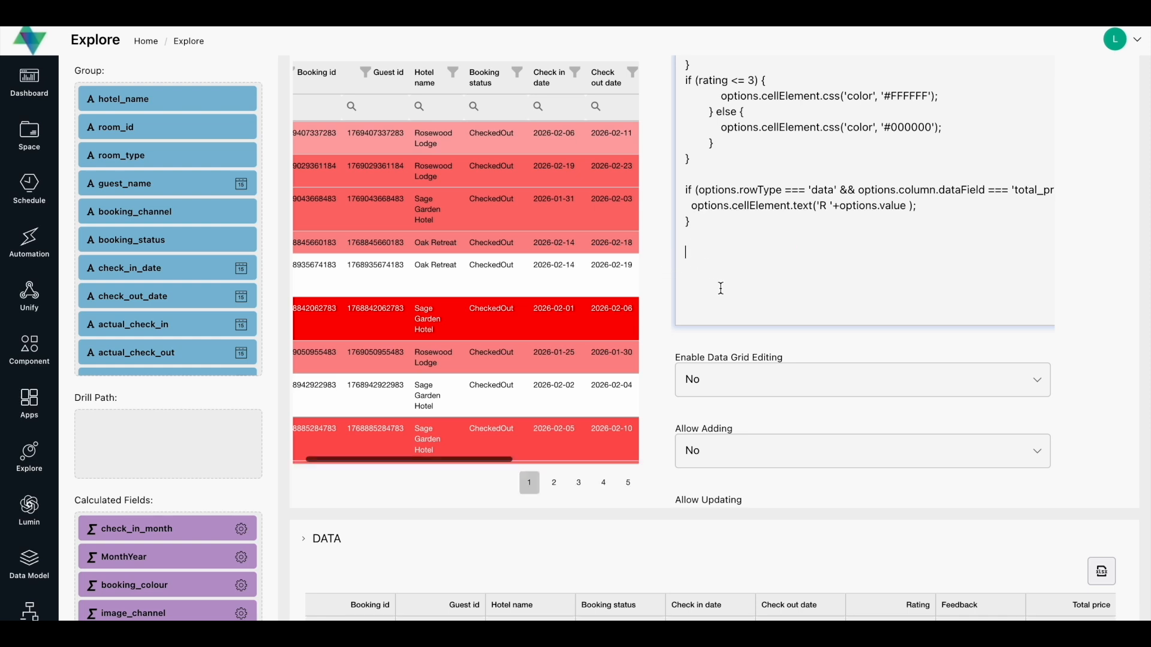
click(692, 247)
key(BackSpace)
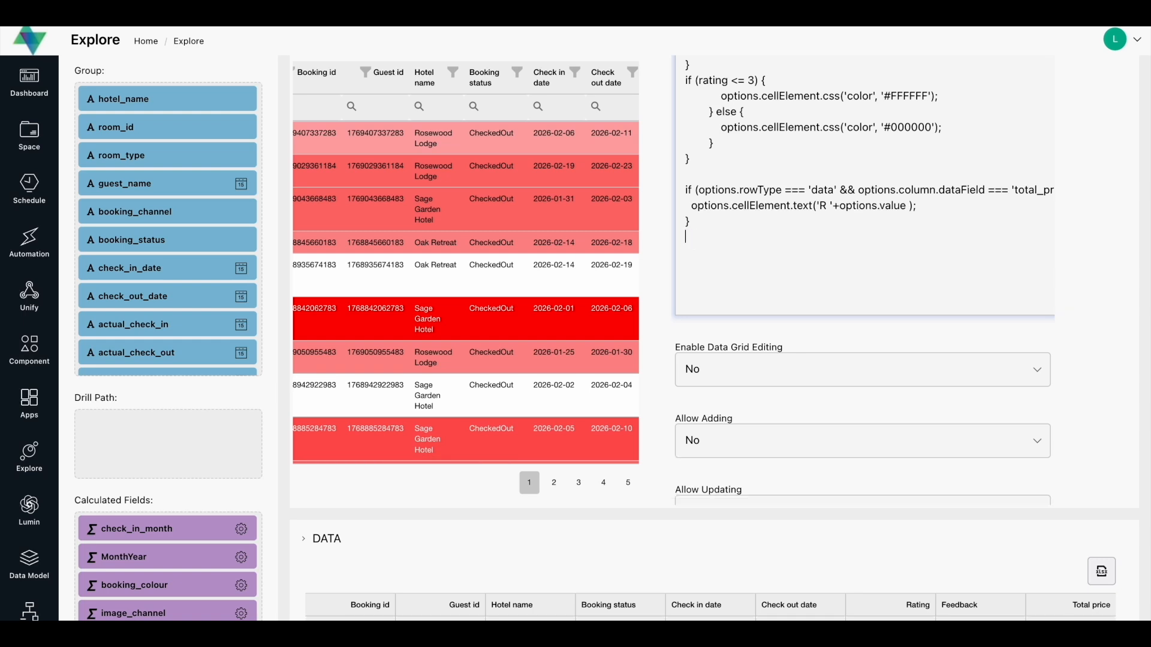
drag(702, 294, 701, 242)
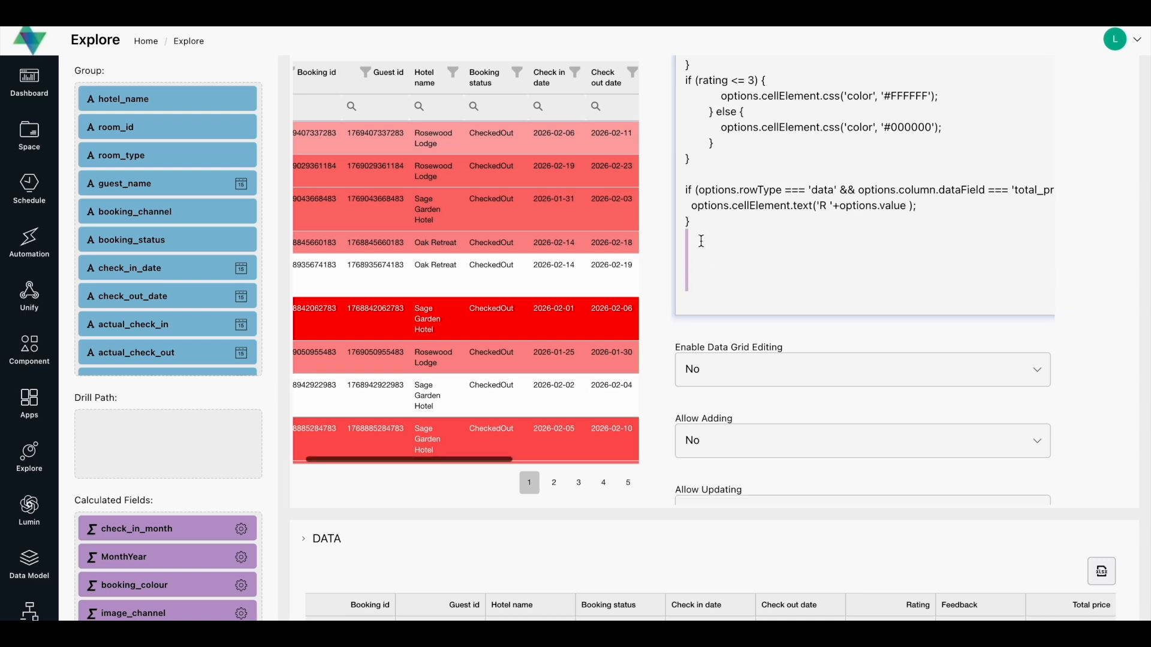
key(BackSpace)
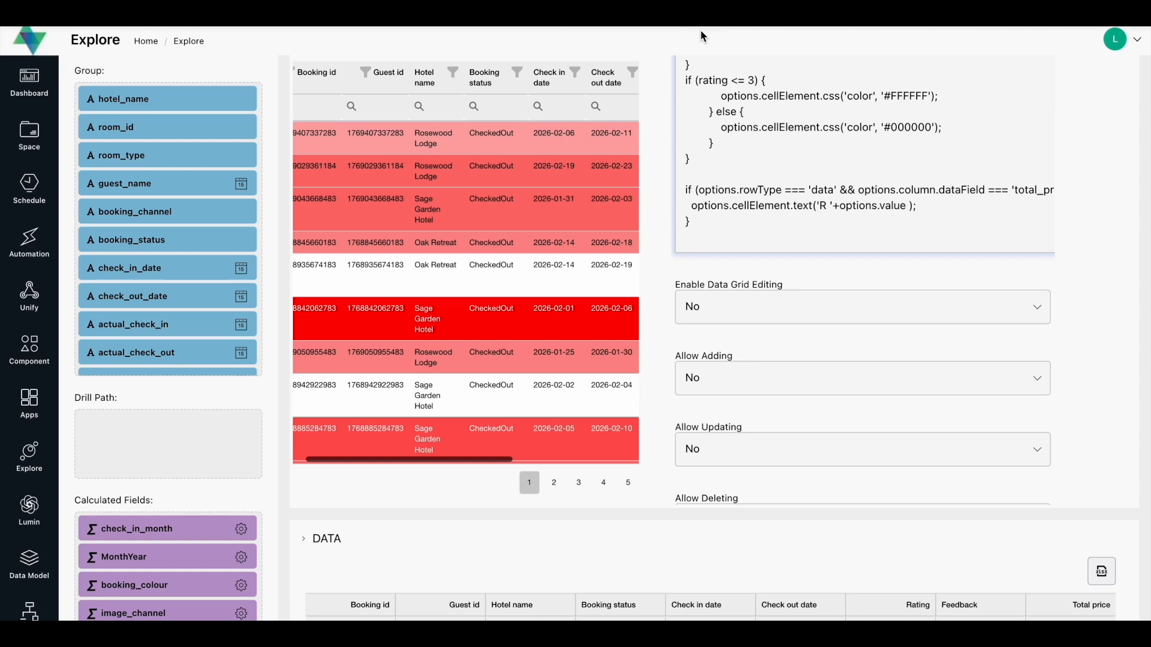
- Hide the table settings and review the full-width bookings table's rating colours and R-prefixed total prices
click(1123, 117)
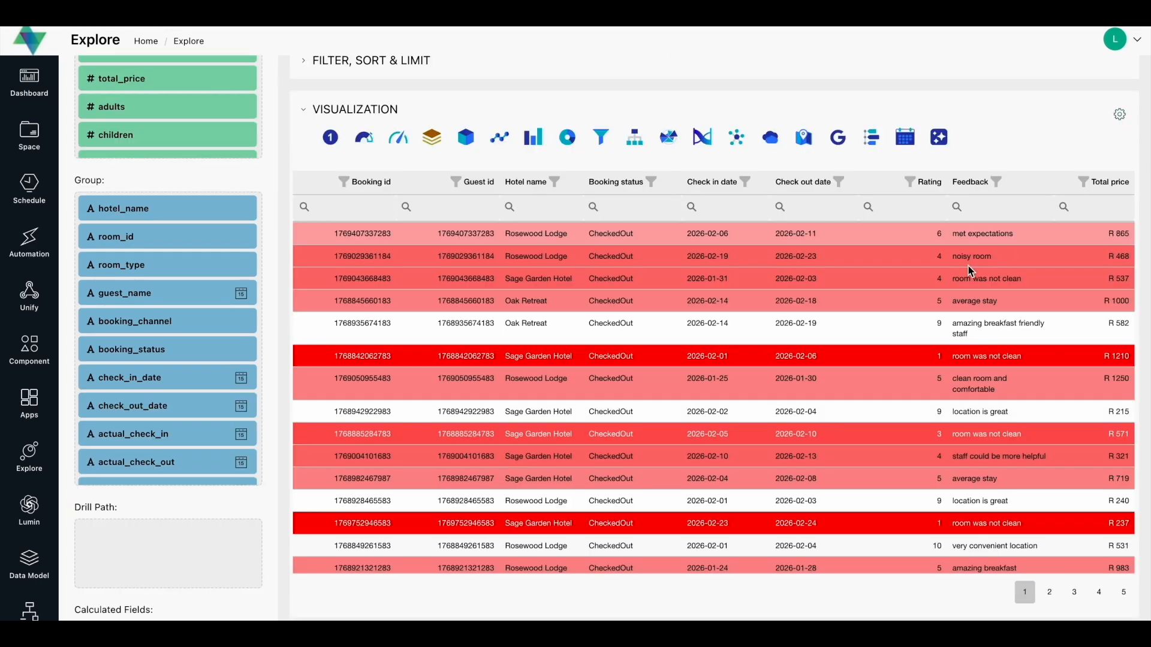
scroll(968, 264, up, 1)
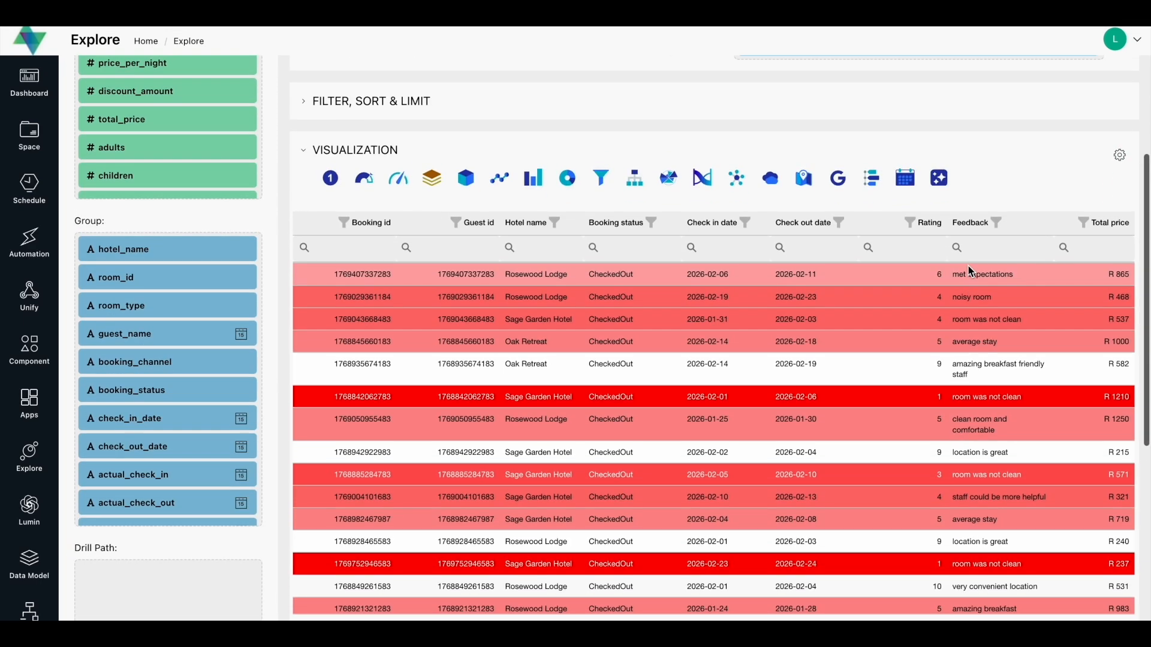
scroll(969, 265, down, 1)
scroll(969, 265, down, 3)
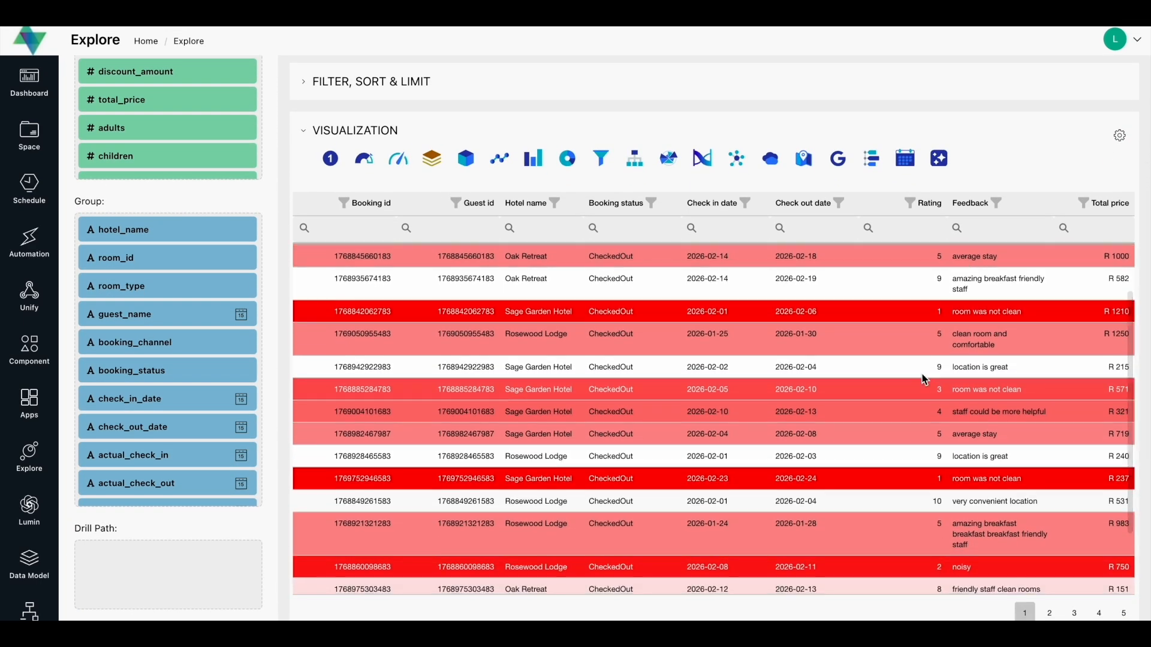
scroll(924, 384, up, 3)
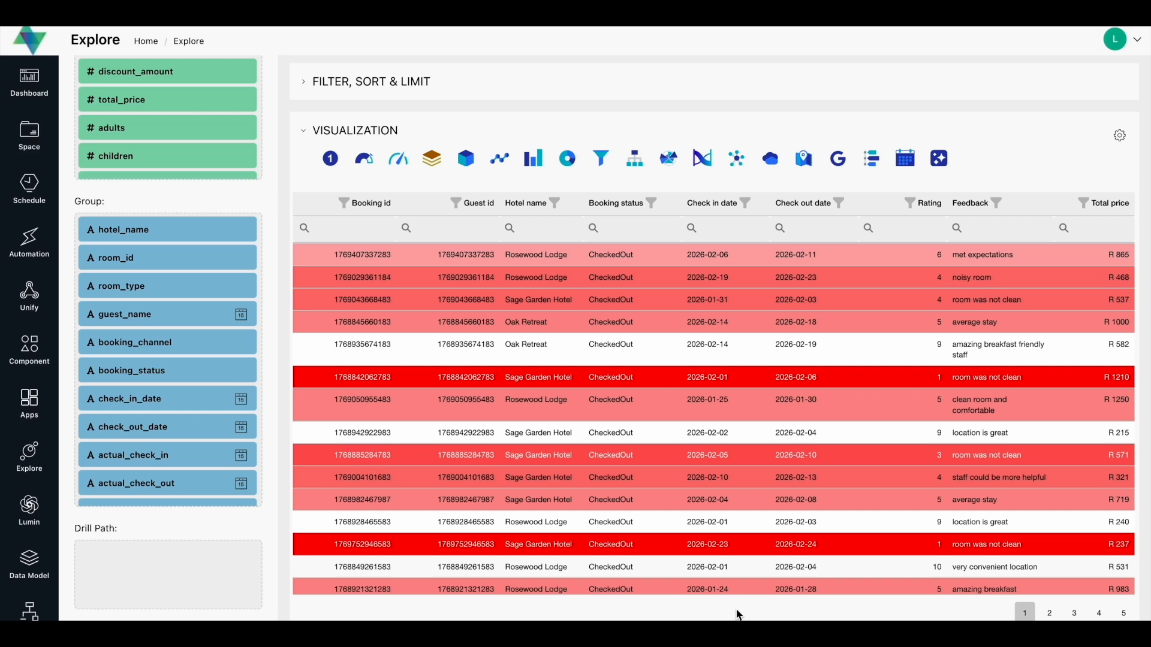
- Reopen the table settings and reduce the height of the Cell Customization code box
click(1120, 136)
scroll(882, 277, up, 3)
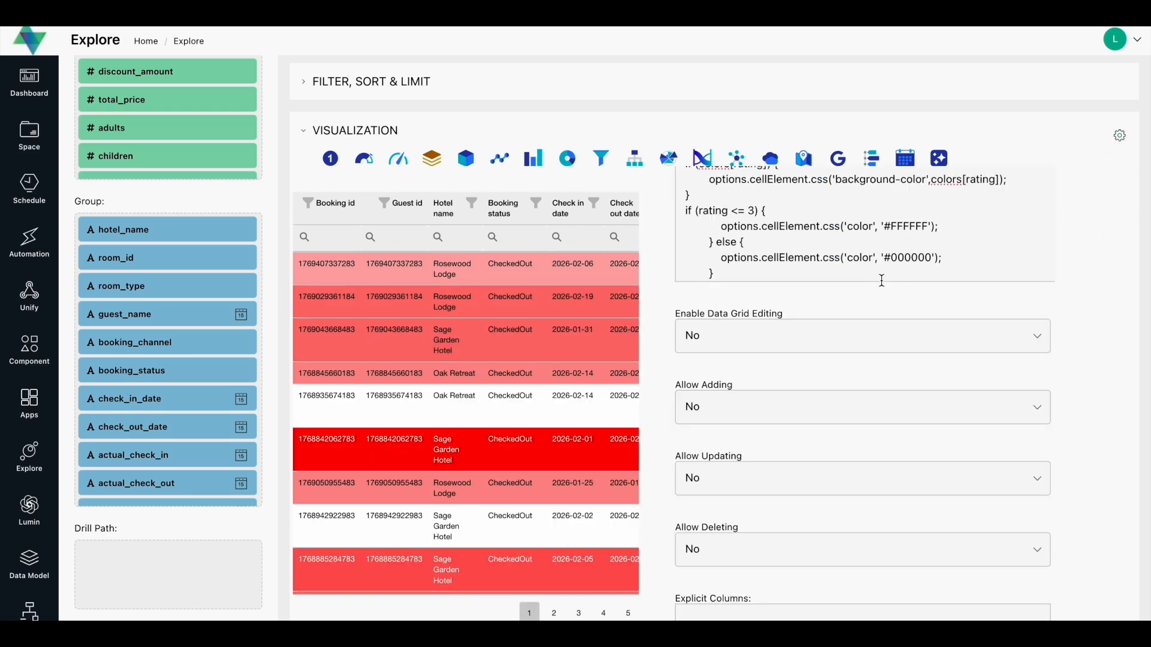
click(1040, 268)
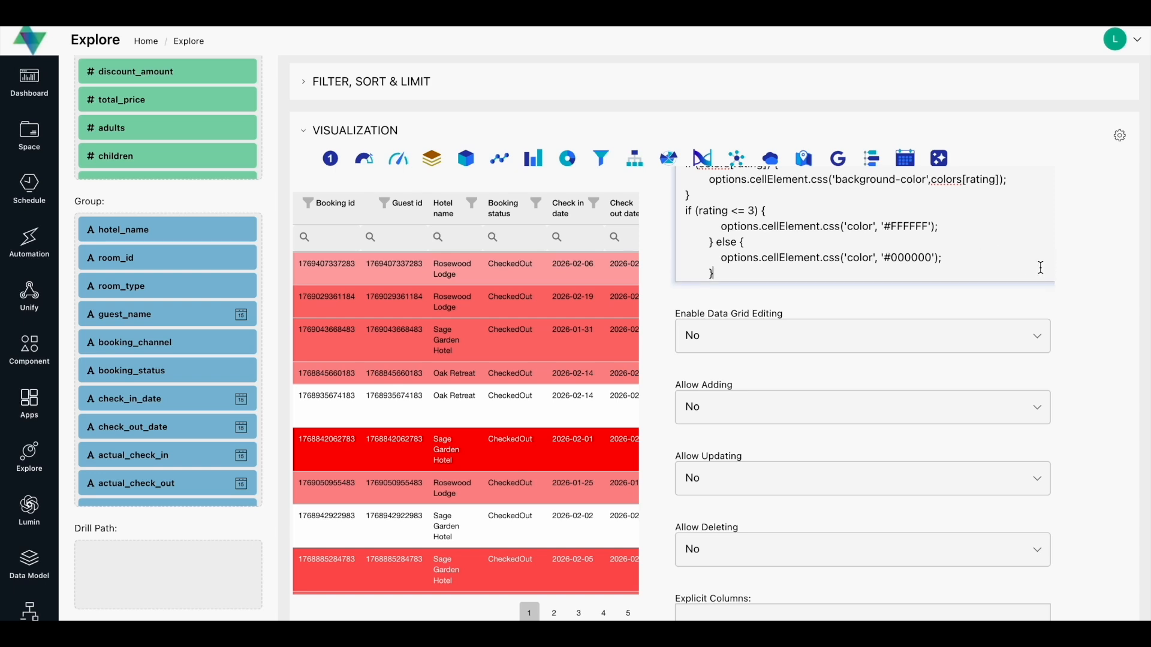
scroll(1040, 268, right, 1)
drag(1051, 277, 1032, 197)
scroll(1031, 196, up, 1)
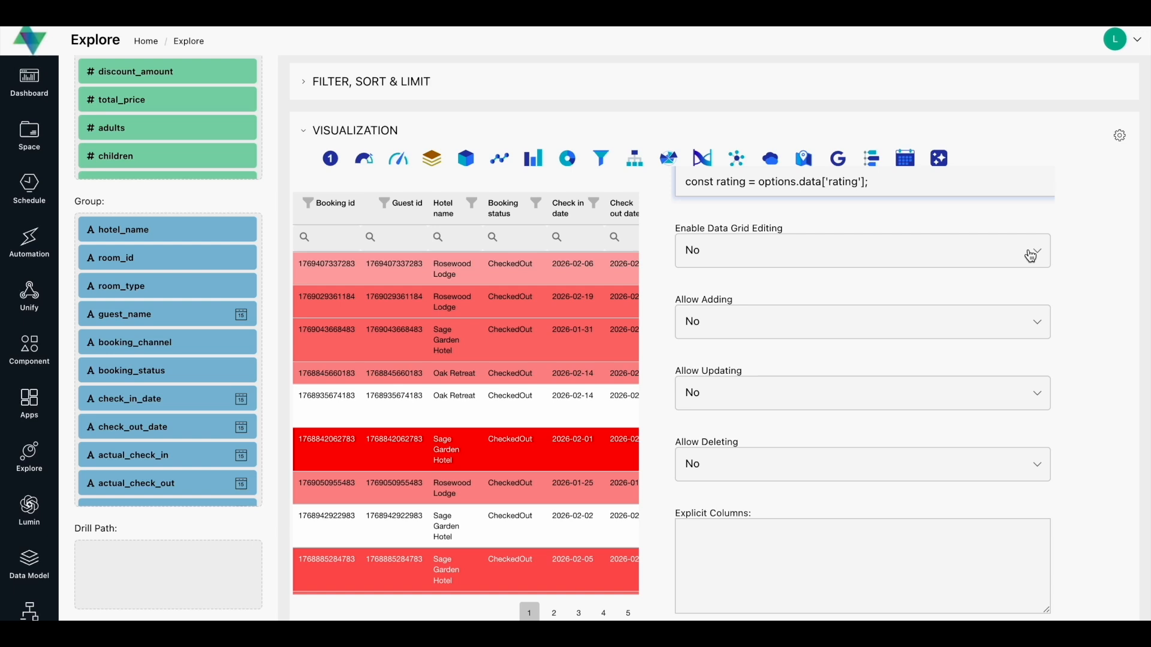
scroll(1026, 273, up, 5)
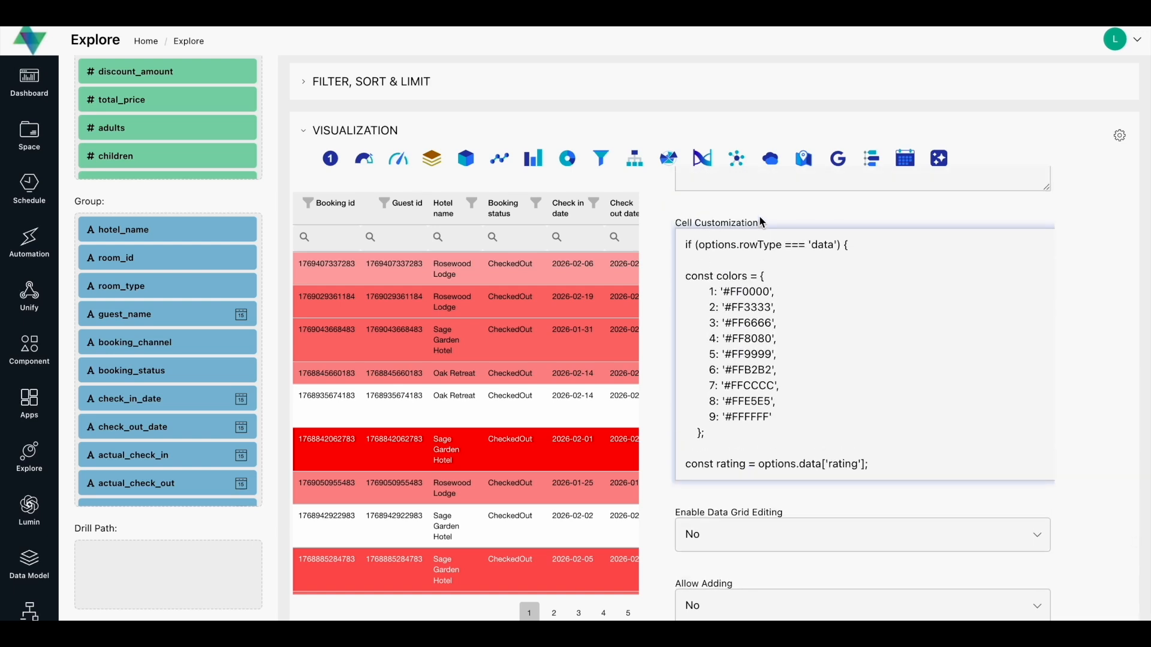
scroll(802, 397, down, 3)
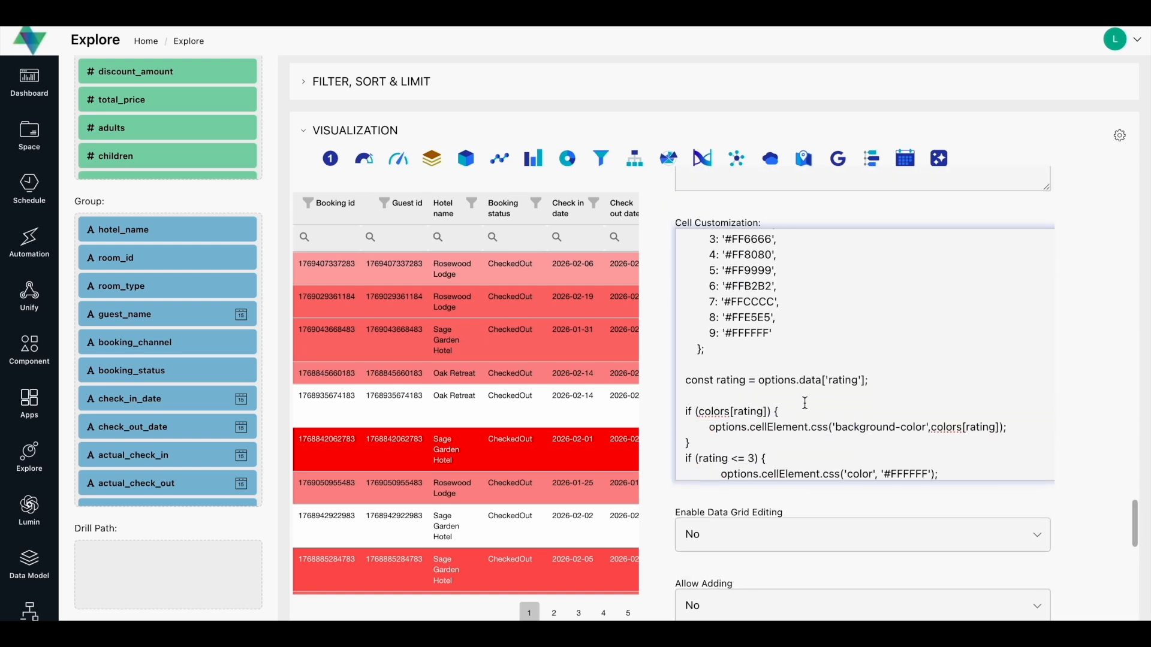
scroll(802, 510, down, 1)
scroll(803, 509, down, 2)
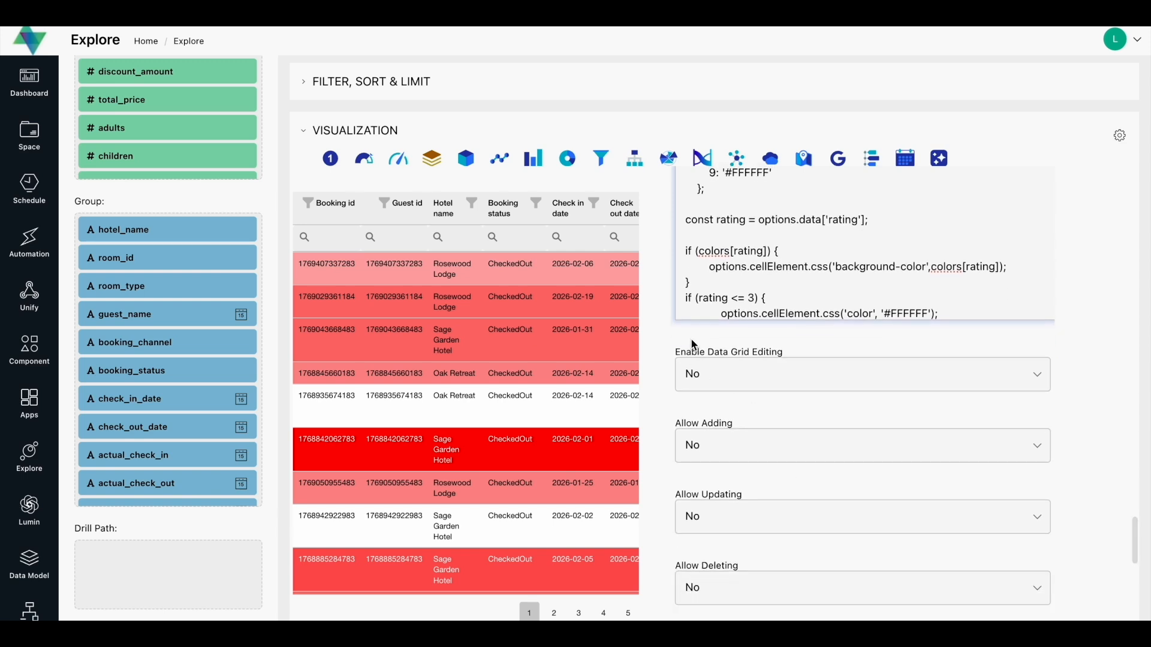
- Set both Enable Data Grid Editing and Allow Updating to Yes for the bookings table
click(782, 376)
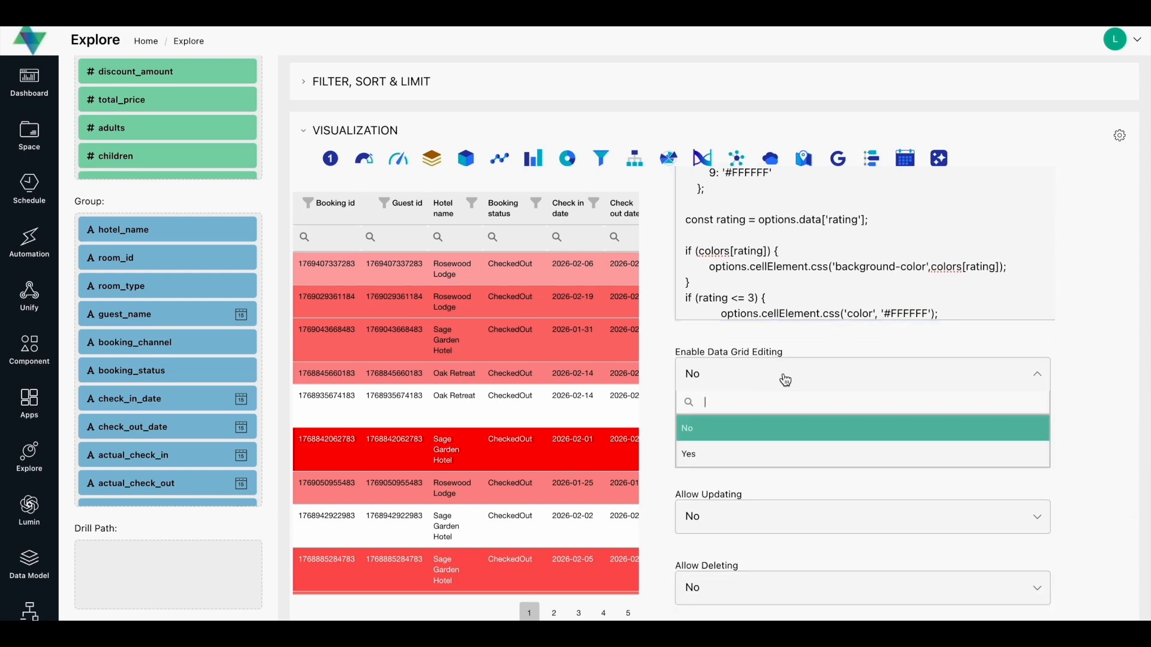
click(714, 454)
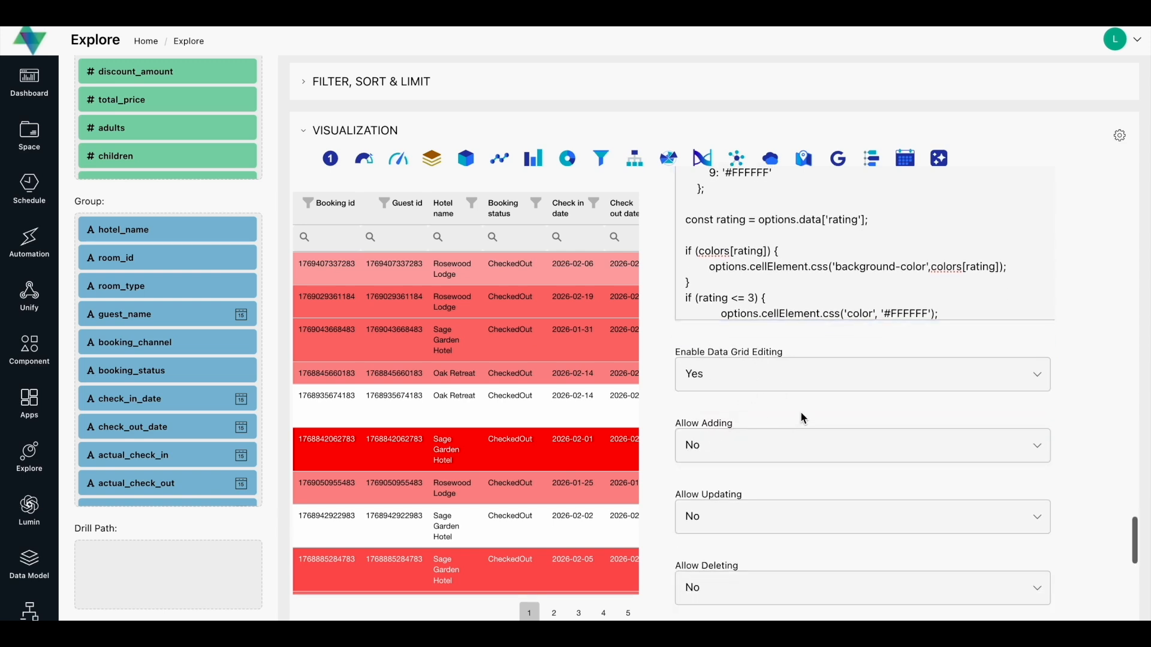
scroll(801, 413, down, 3)
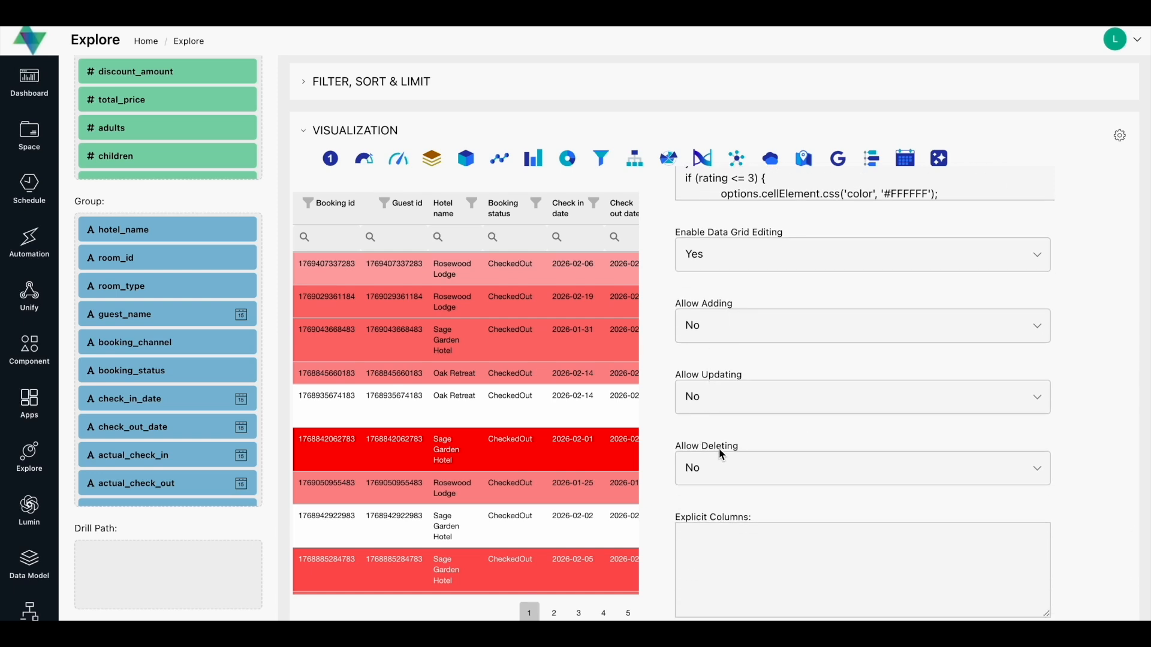
click(714, 400)
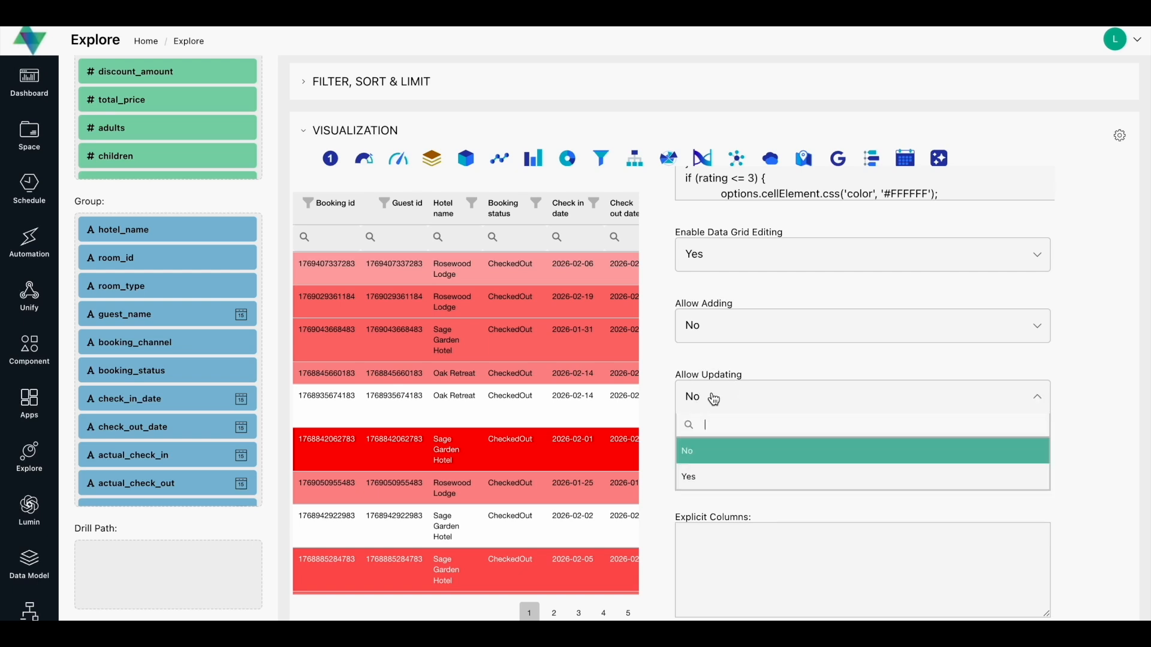
click(701, 478)
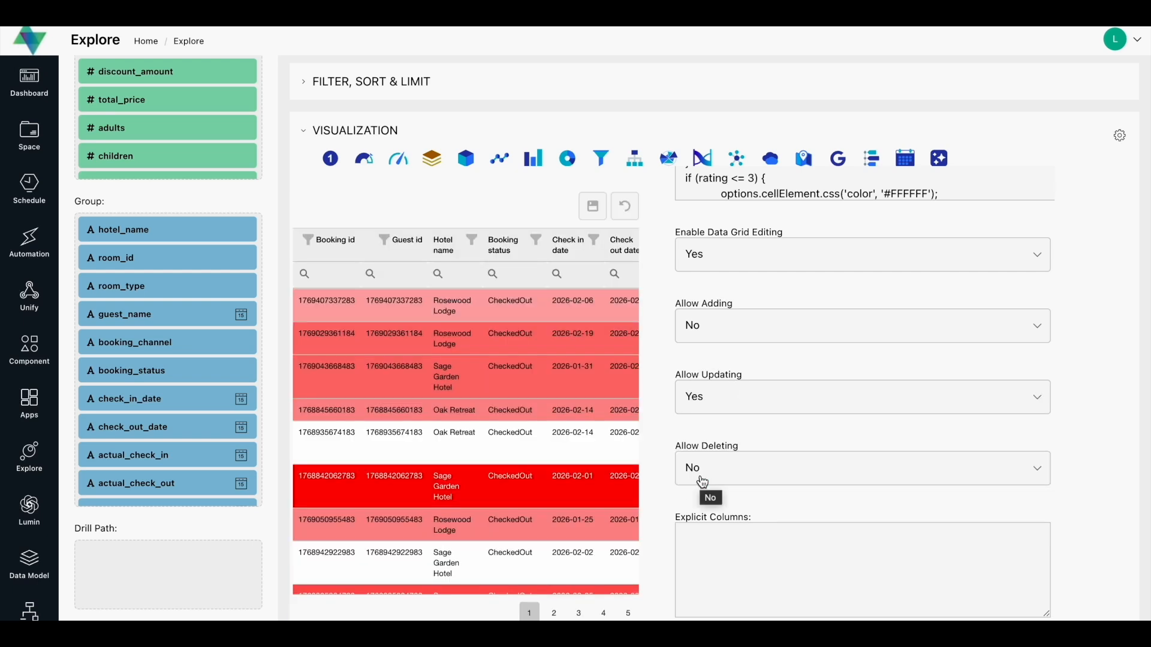
- Enter "rating, feedback" as the table's Editable Fields
scroll(799, 465, down, 2)
scroll(800, 466, down, 2)
click(761, 457)
drag(752, 441, 676, 434)
click(712, 451)
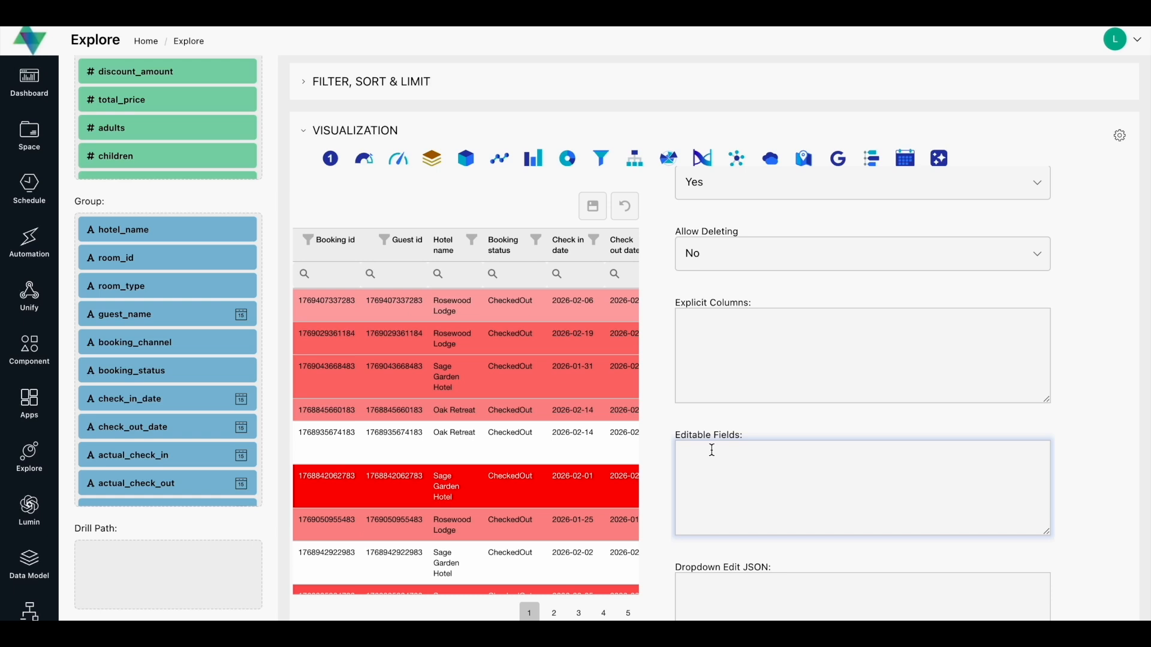
text(rating, feedback)
- Check that the first booking row's Feedback and Rating cells open for editing, leaving their values as they are
scroll(600, 358, right, 3)
scroll(600, 358, right, 2)
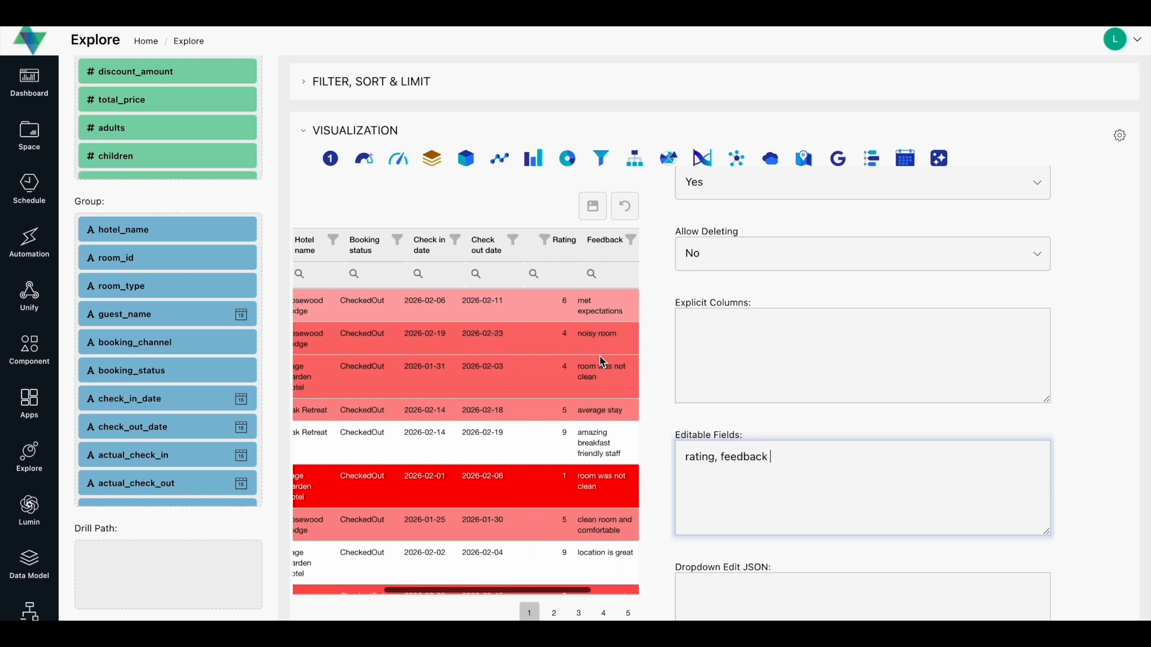
click(566, 313)
drag(611, 306, 568, 306)
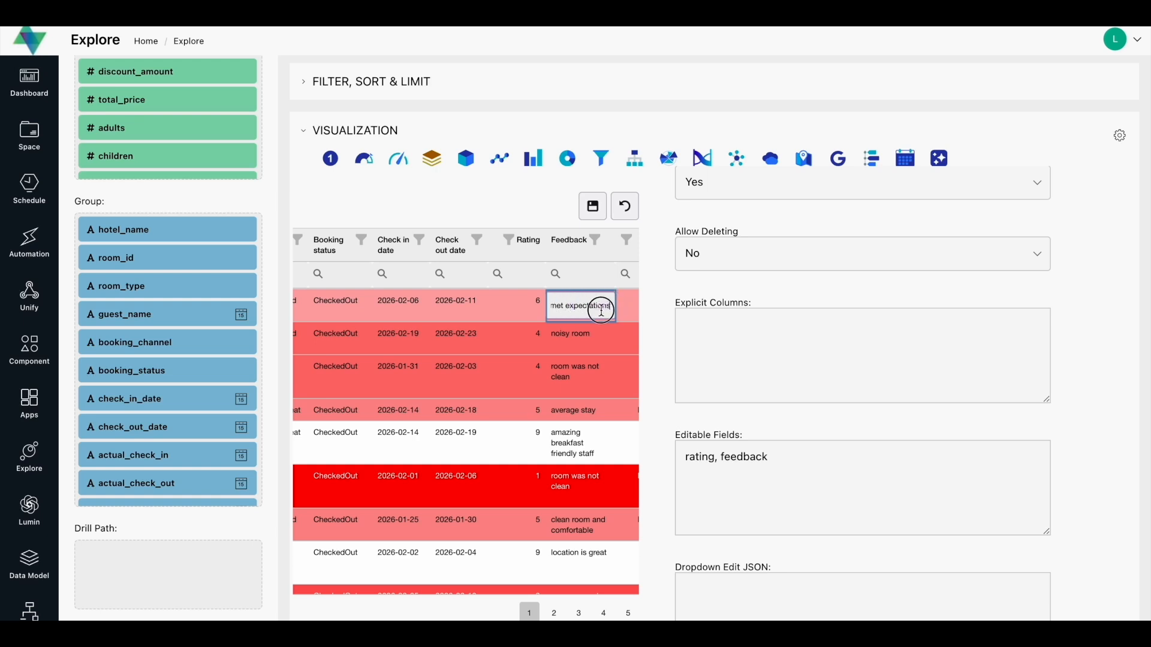
click(516, 305)
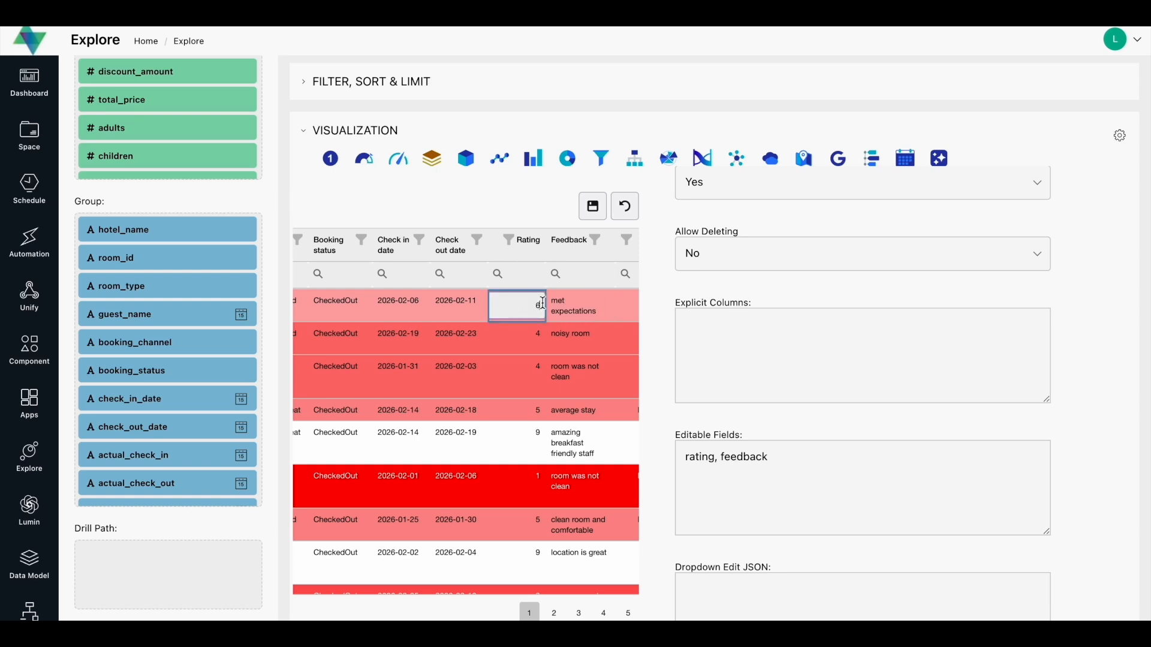
drag(539, 306, 529, 307)
- Create a new component named demo_writeback with the type Data Grid Write-back
click(34, 349)
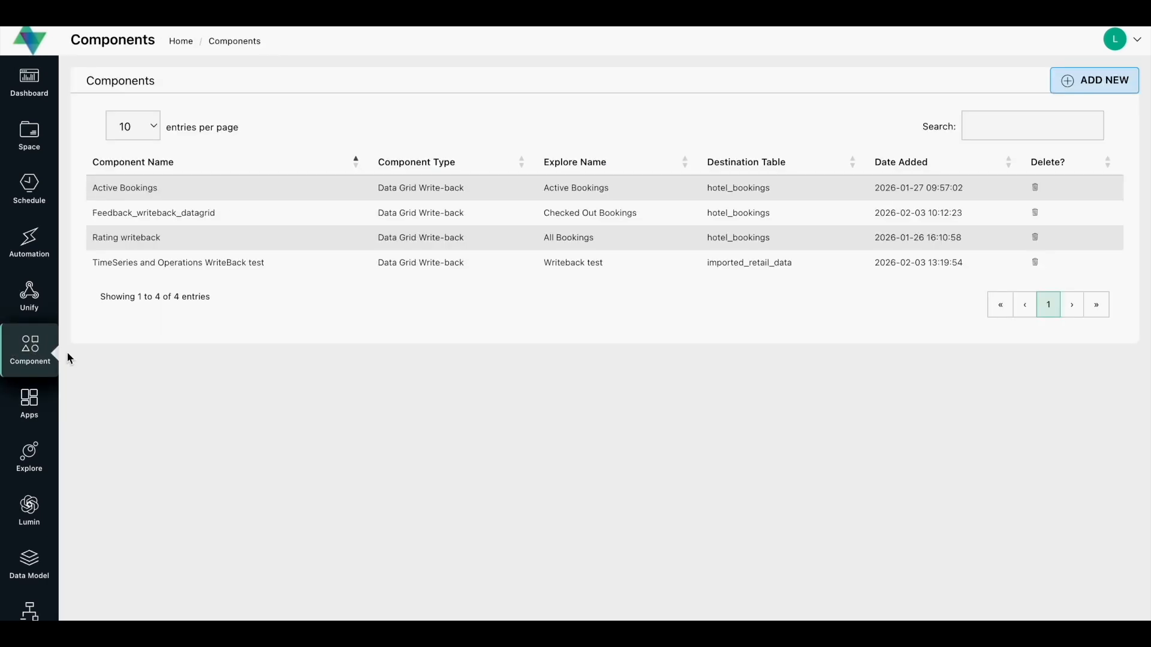
click(1080, 81)
click(423, 171)
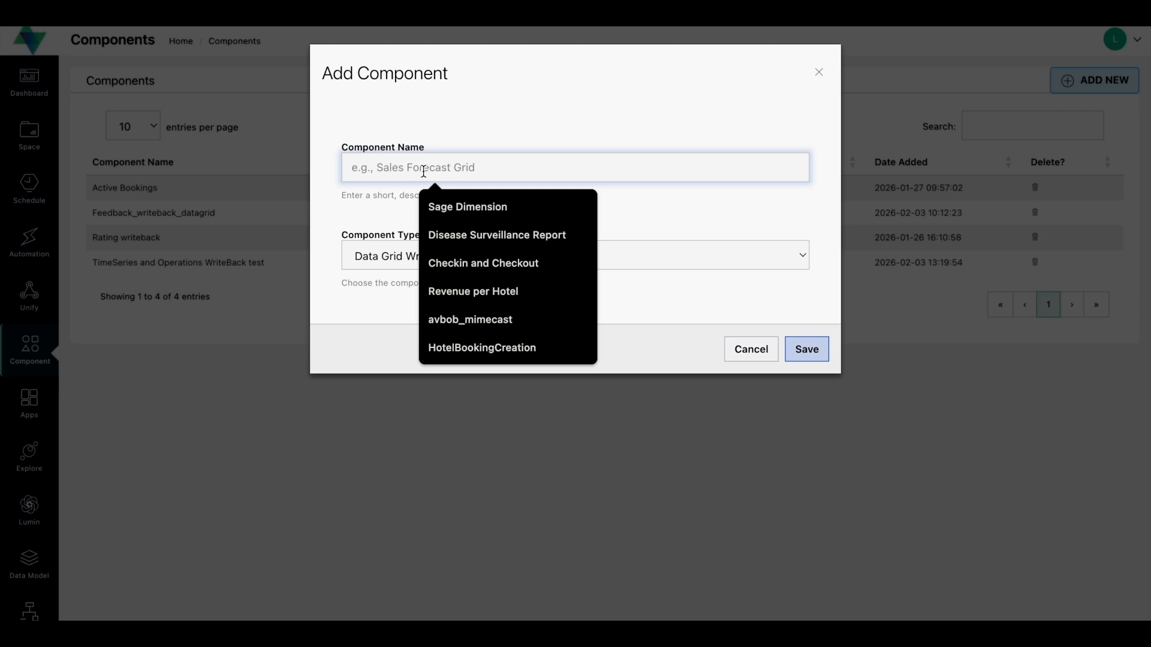
text(demo writeback)
click(386, 167)
key(BackSpace)
text(_)
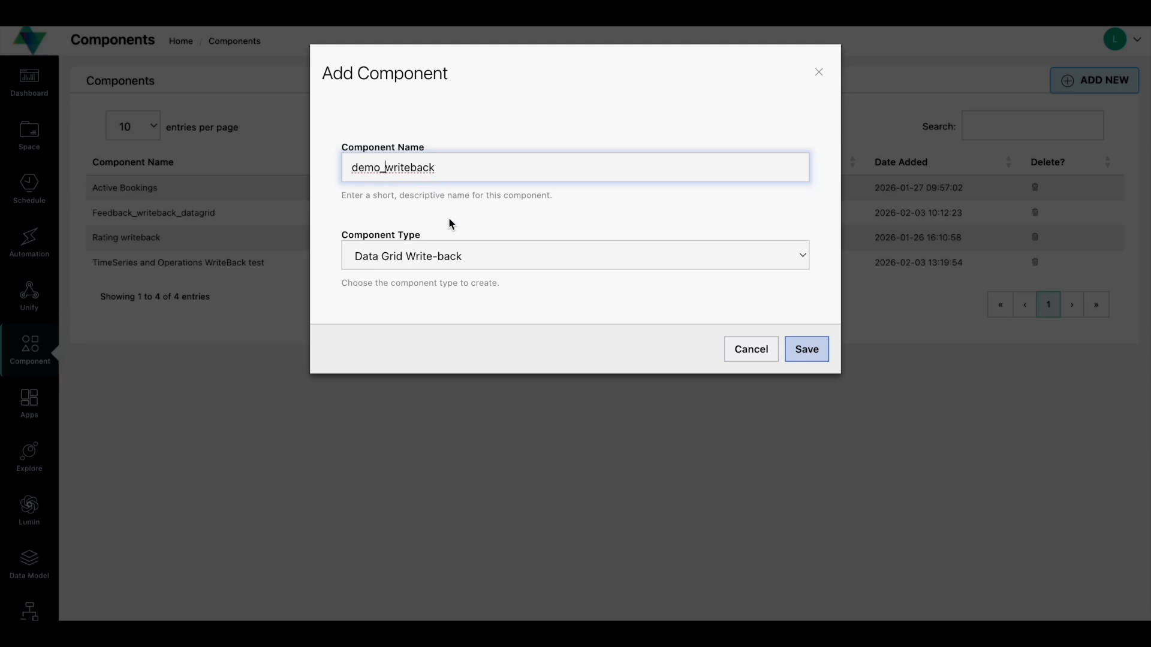
click(421, 256)
click(425, 257)
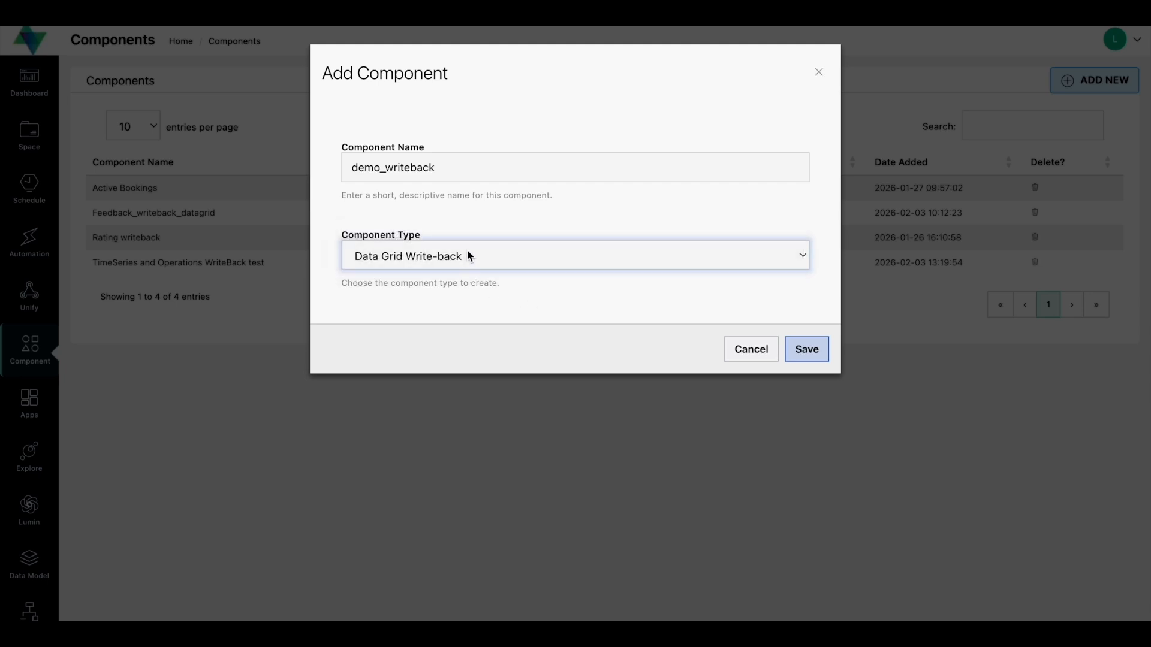
click(807, 351)
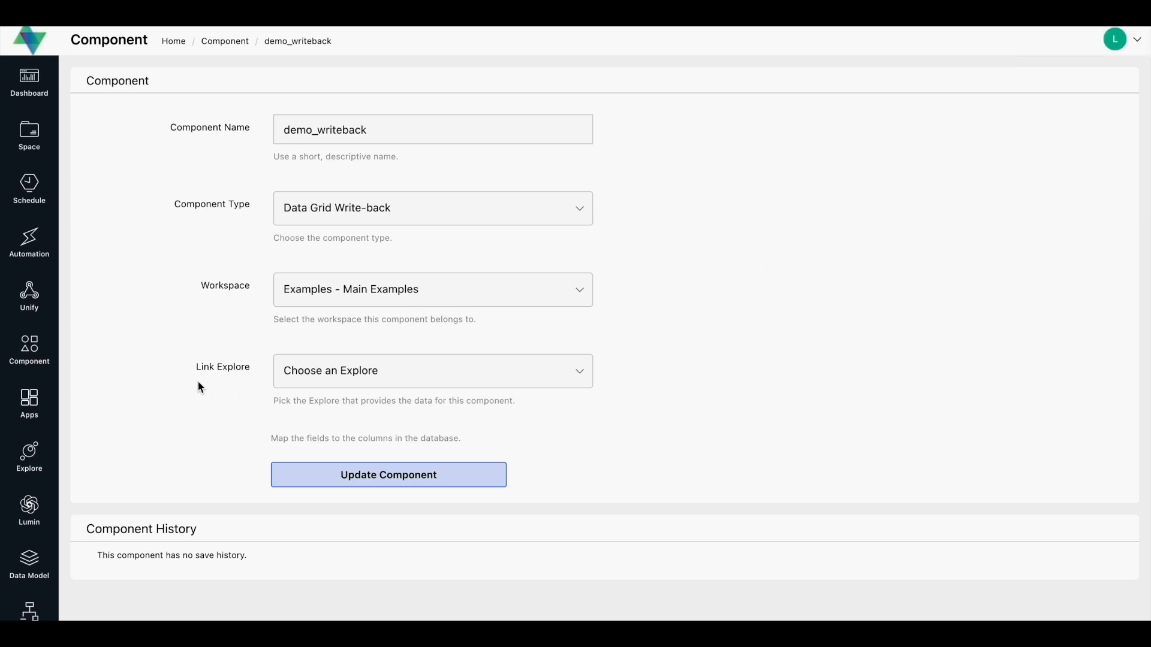
- Link the component to the "Checked Out Bookings - demo video" Explore and set hotel_bookings as its destination table
click(327, 369)
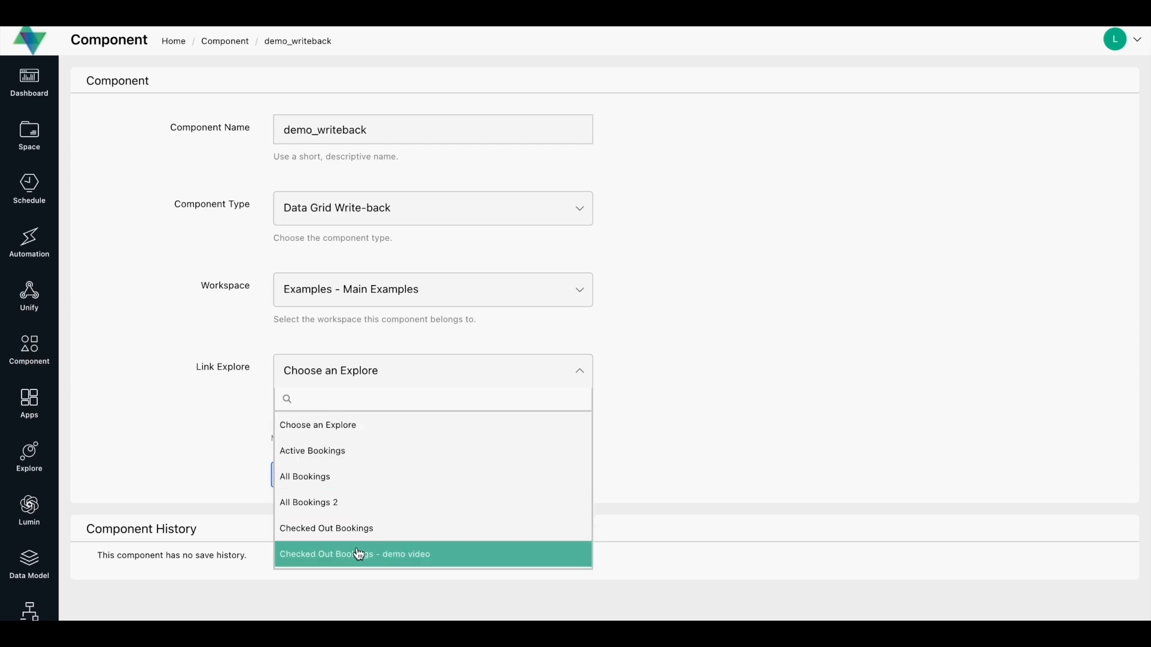
click(417, 562)
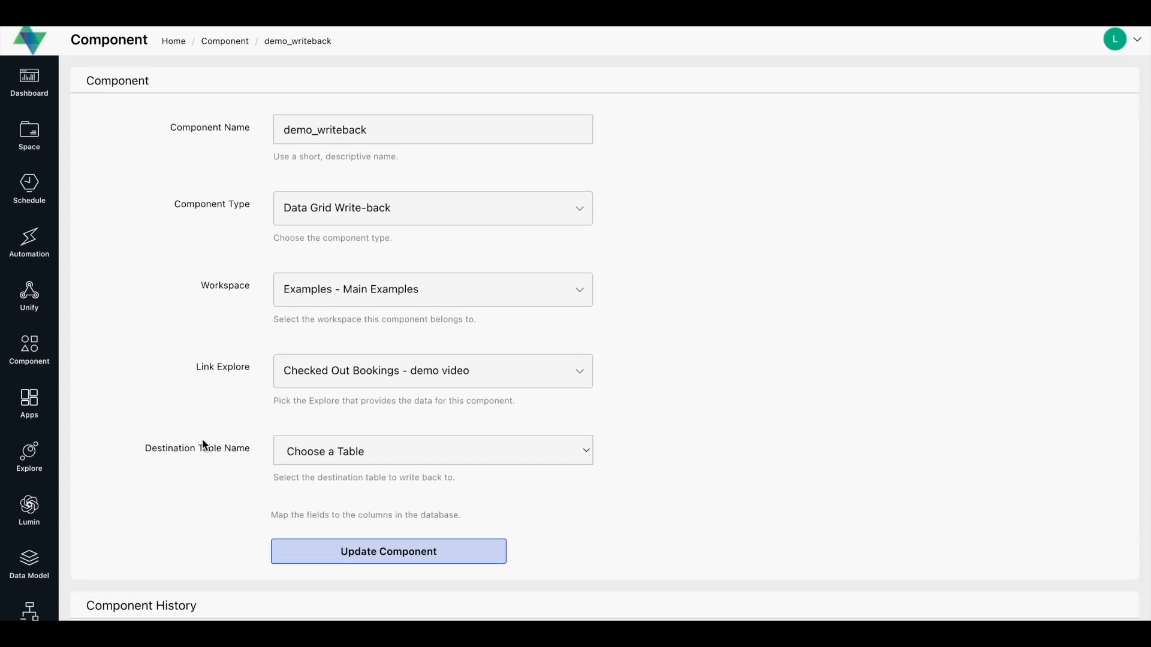
click(314, 457)
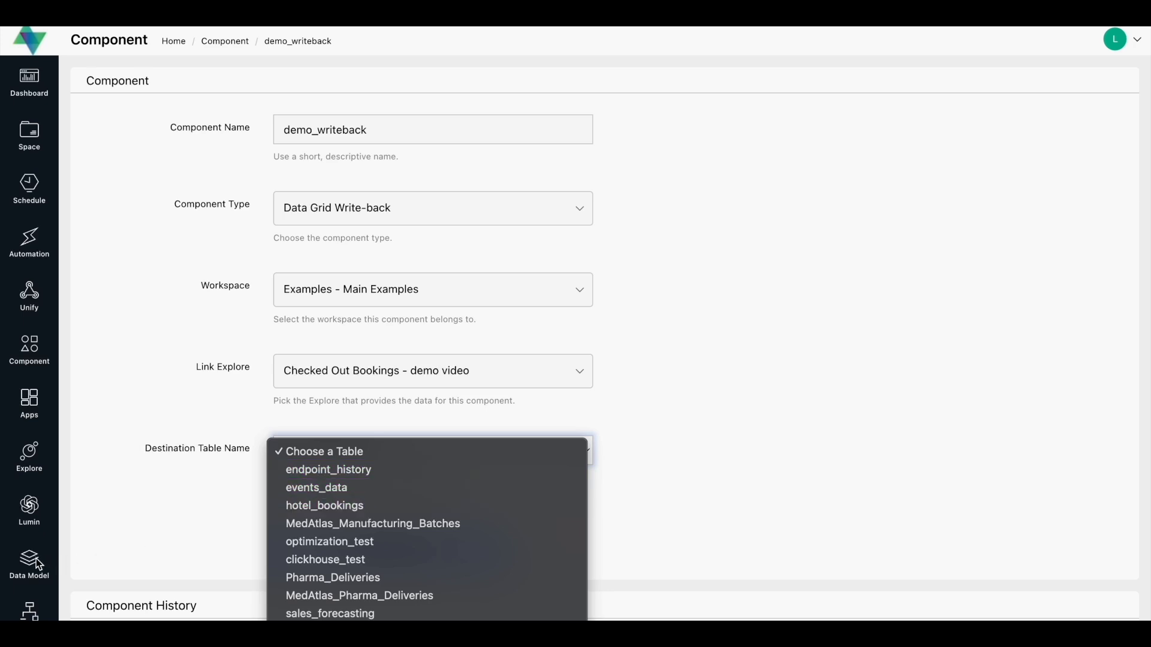
click(329, 510)
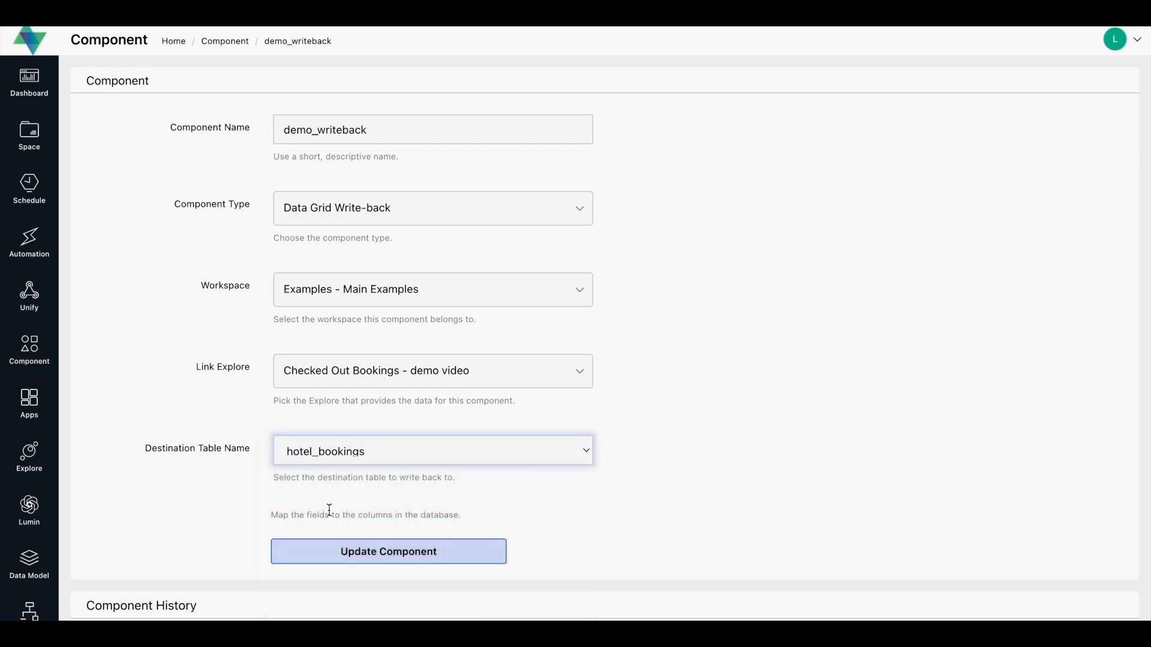
- Choose rating and feedback as the component's editable fields
scroll(822, 512, down, 2)
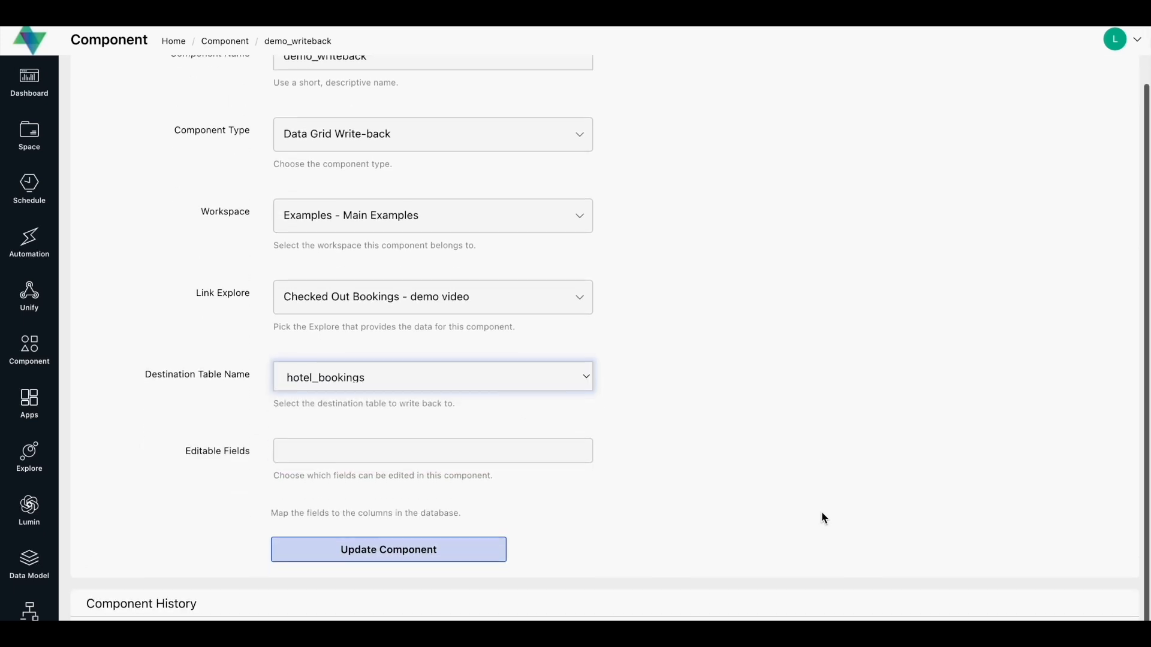
click(554, 455)
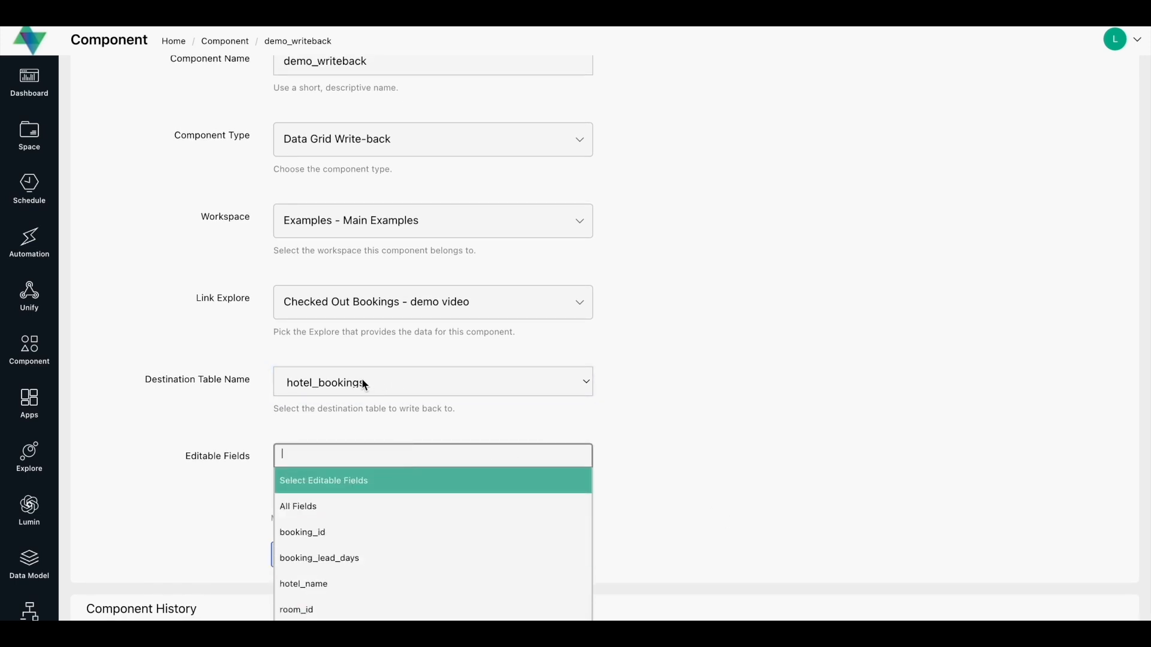
scroll(398, 560, down, 5)
scroll(398, 560, down, 5)
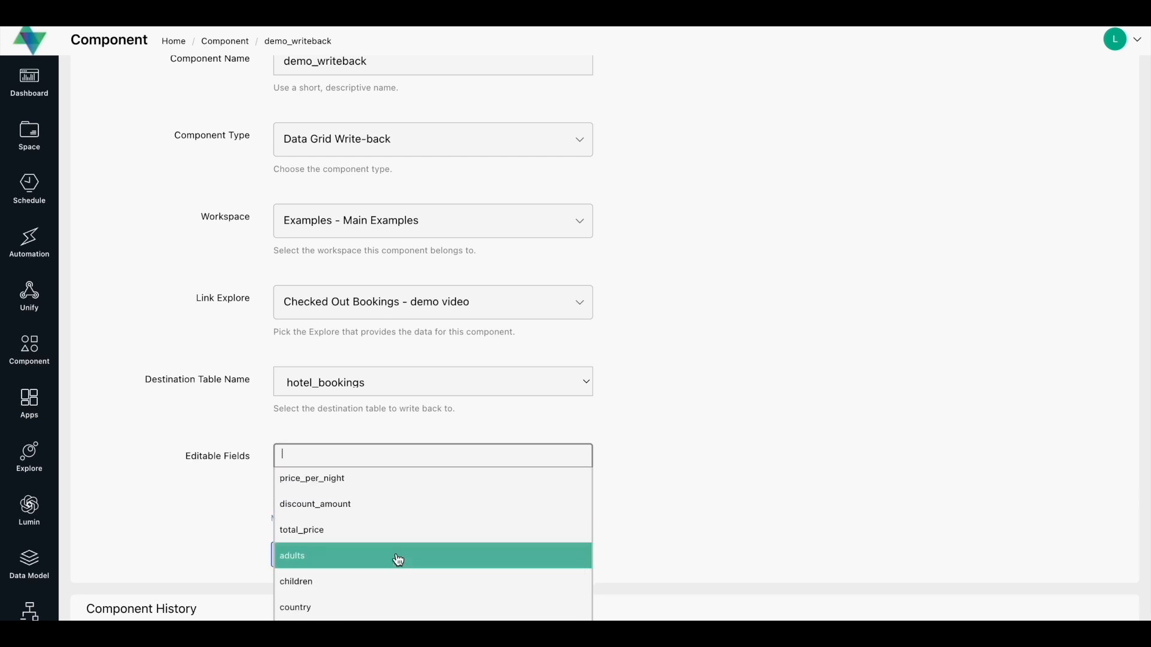
scroll(398, 560, down, 3)
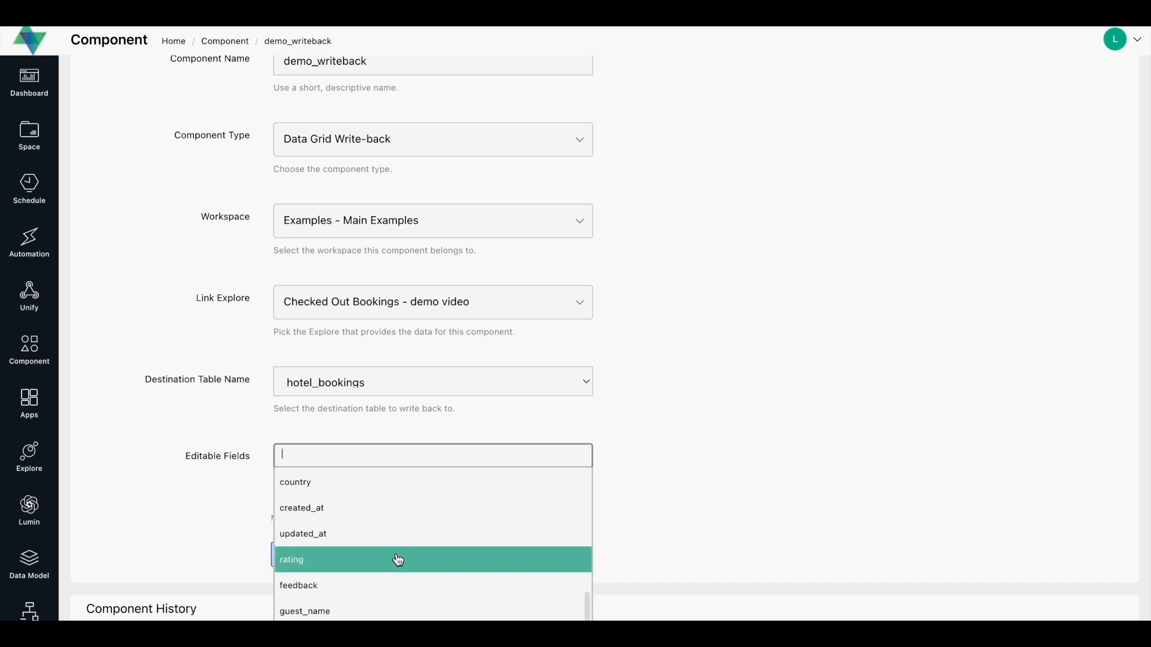
click(297, 560)
click(369, 461)
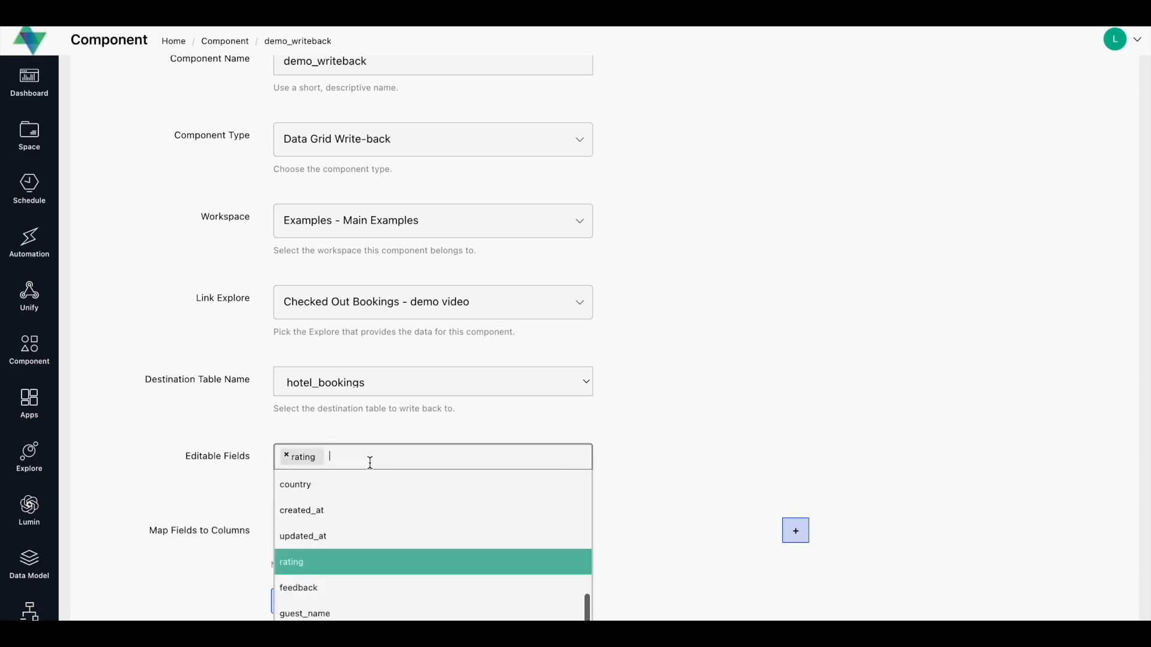
click(337, 593)
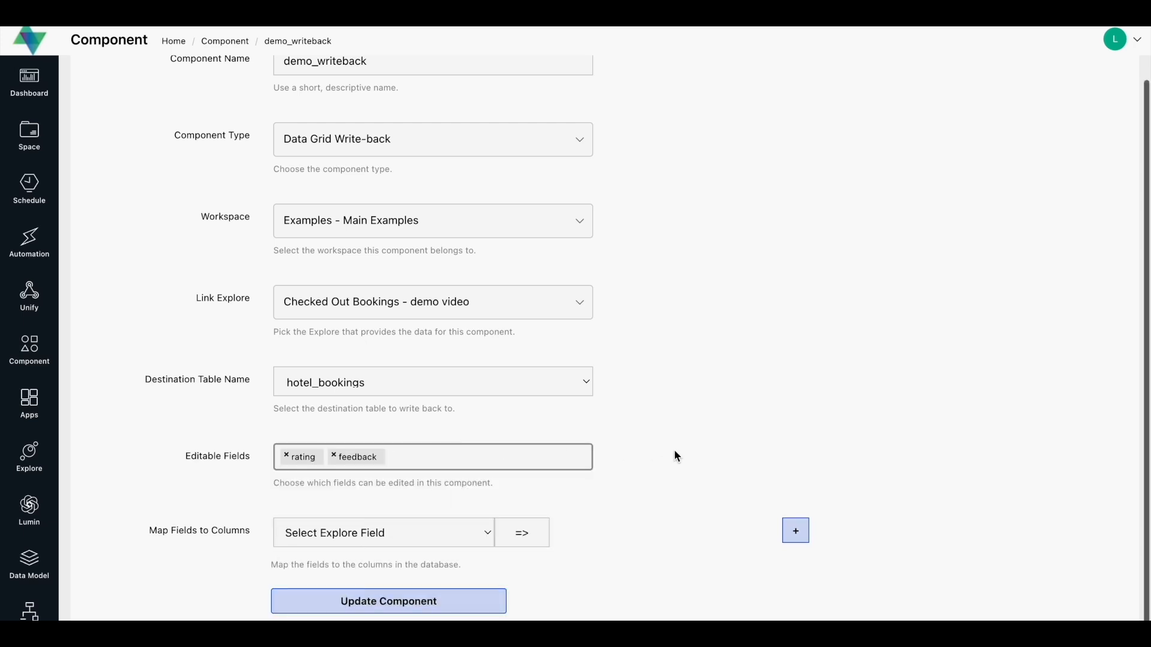
- Map the Explore field rating to the table column rating
scroll(675, 456, down, 1)
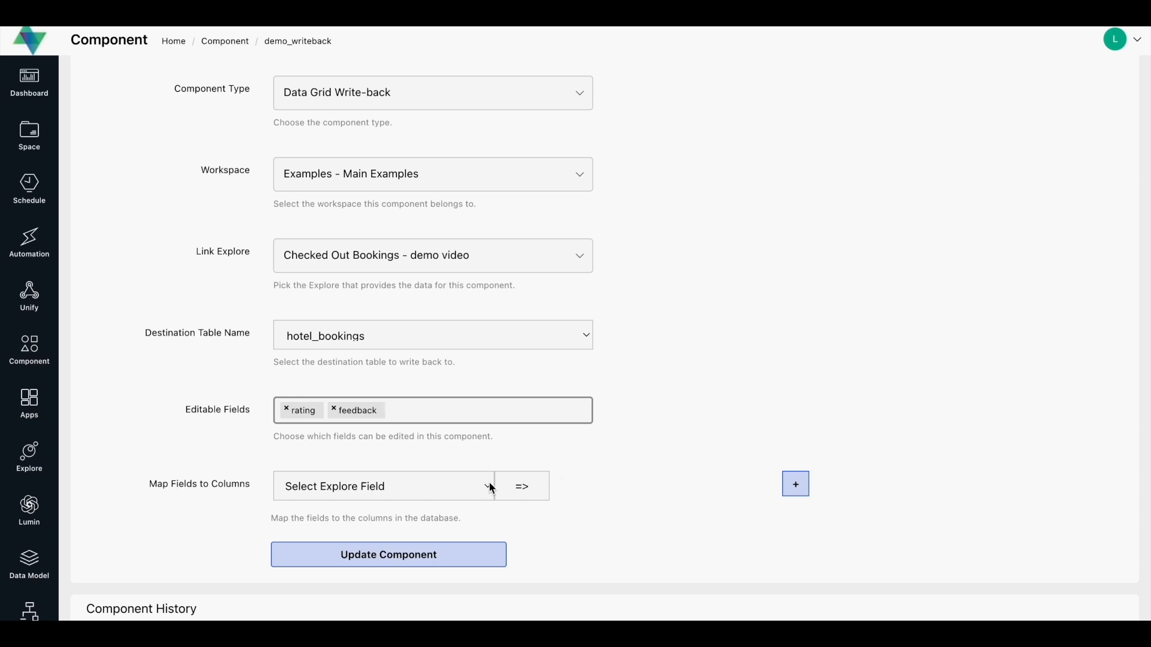
click(521, 484)
click(463, 489)
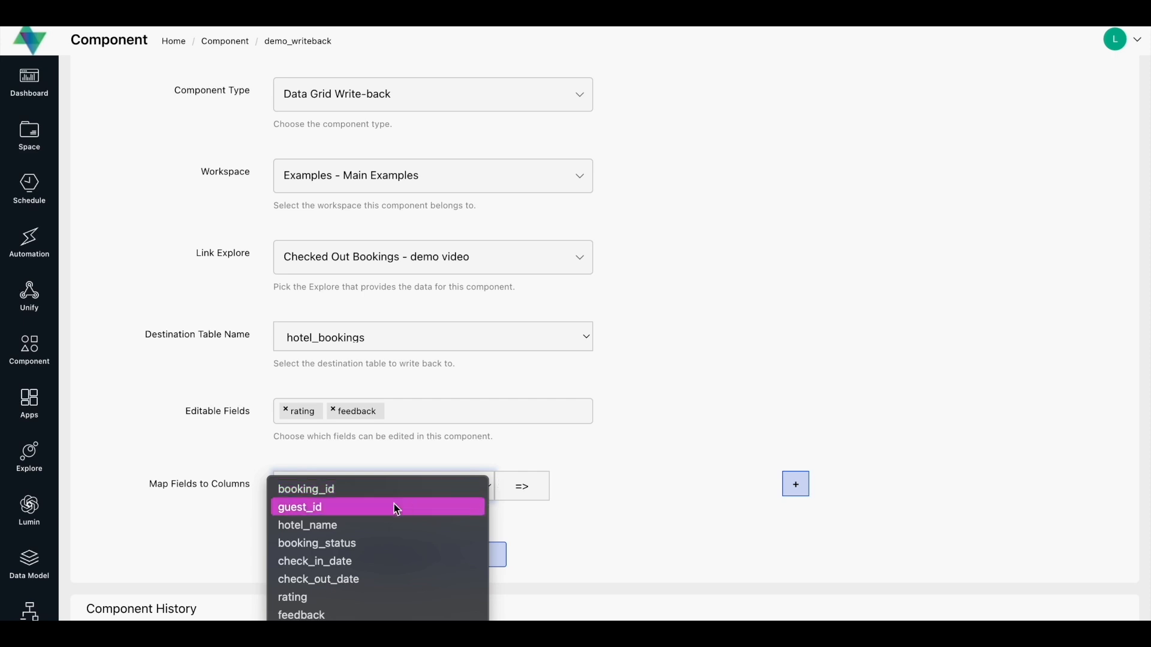
click(365, 597)
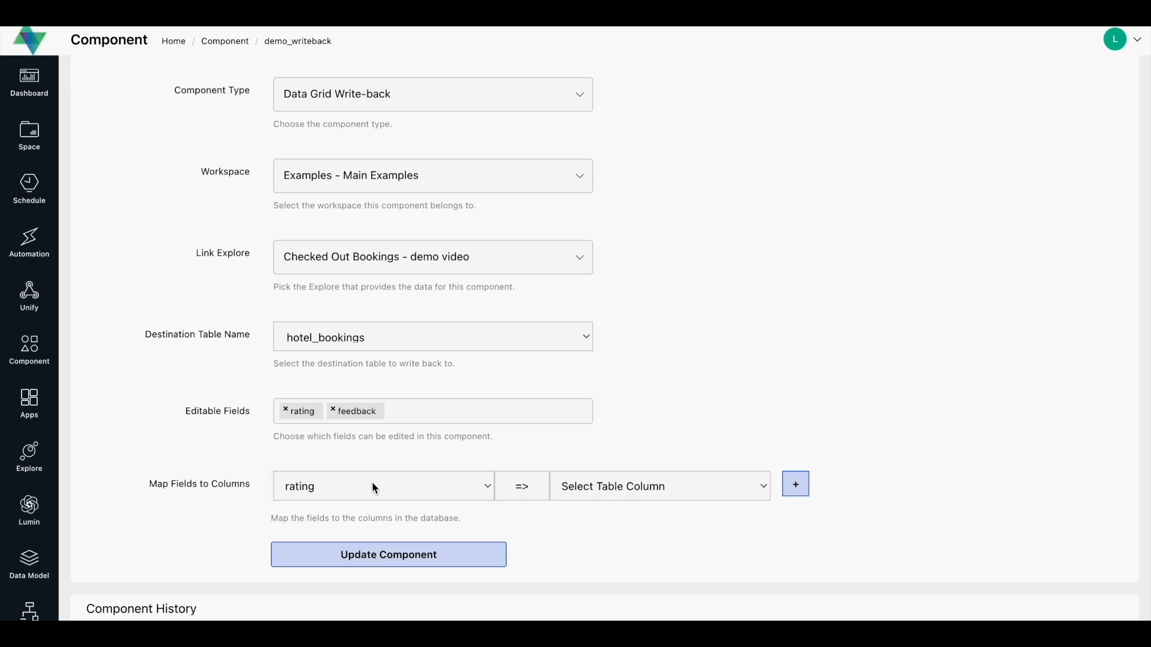
click(337, 486)
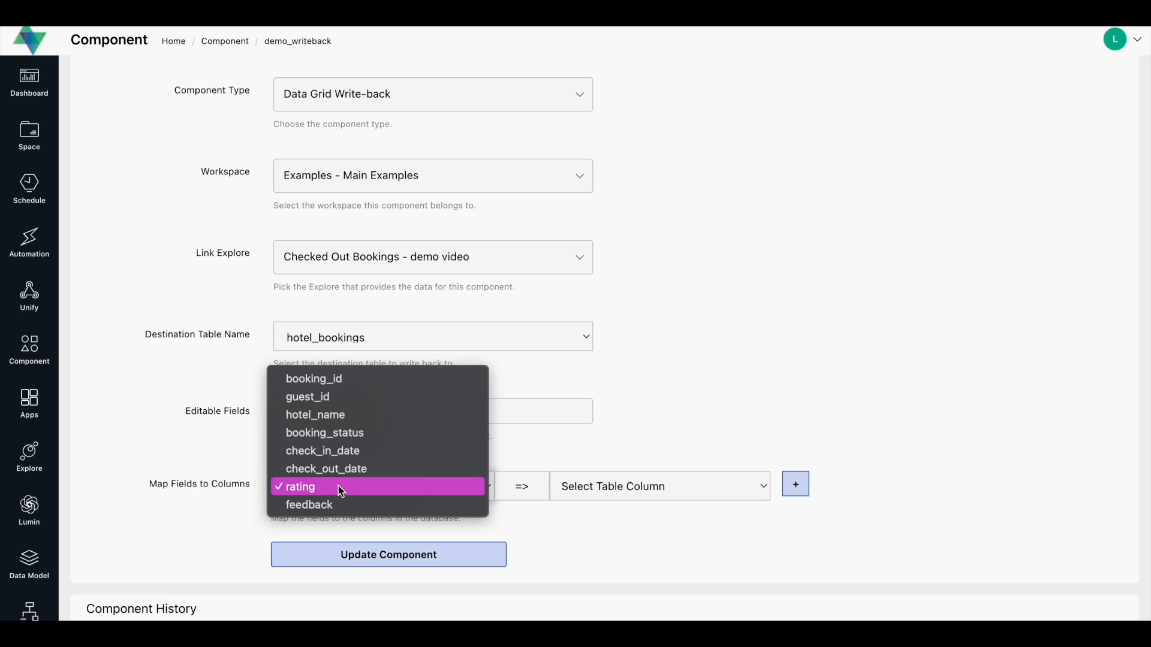
click(599, 495)
click(597, 492)
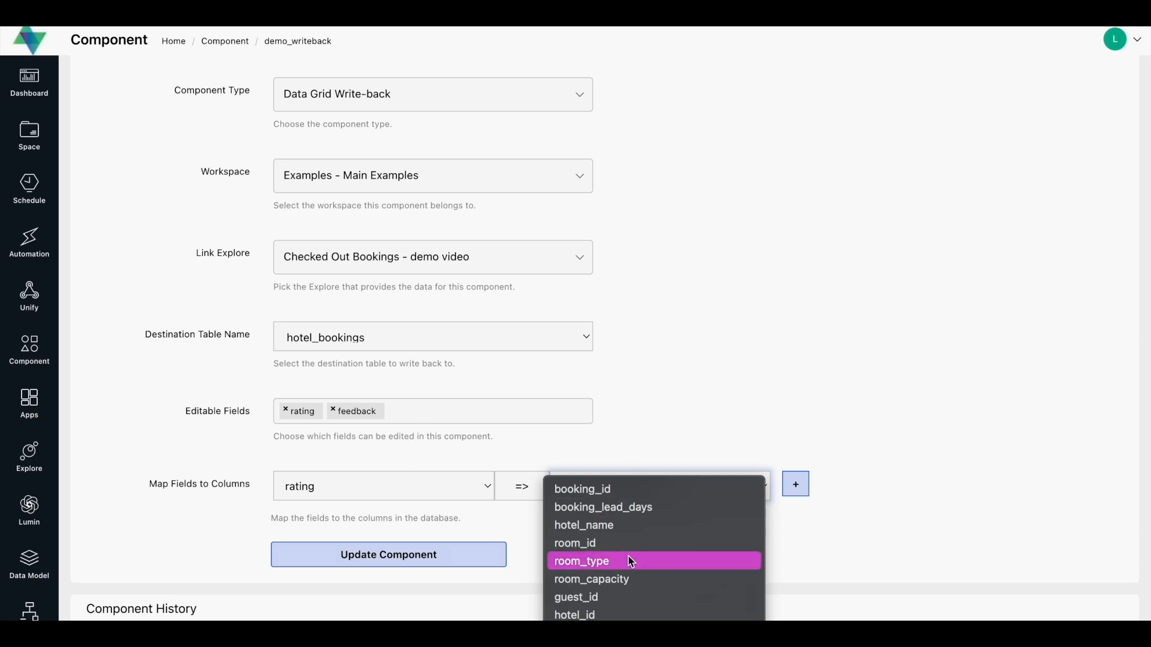
scroll(628, 556, down, 5)
click(619, 616)
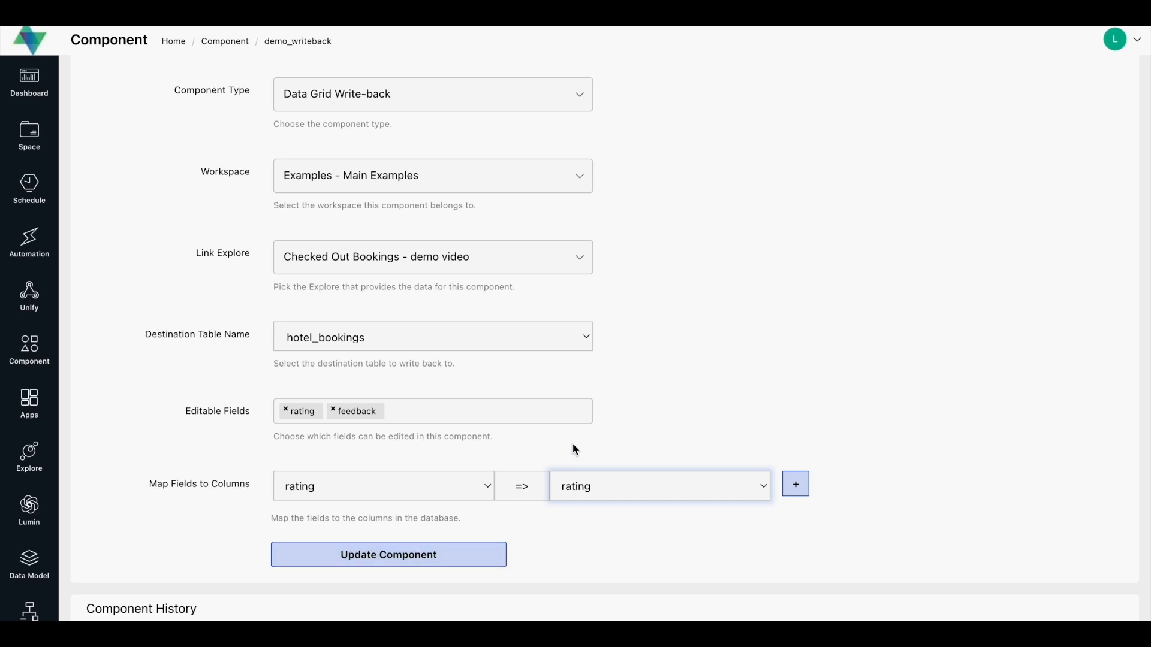
- Add a second field mapping from the Explore field feedback to the table column feedback
click(795, 484)
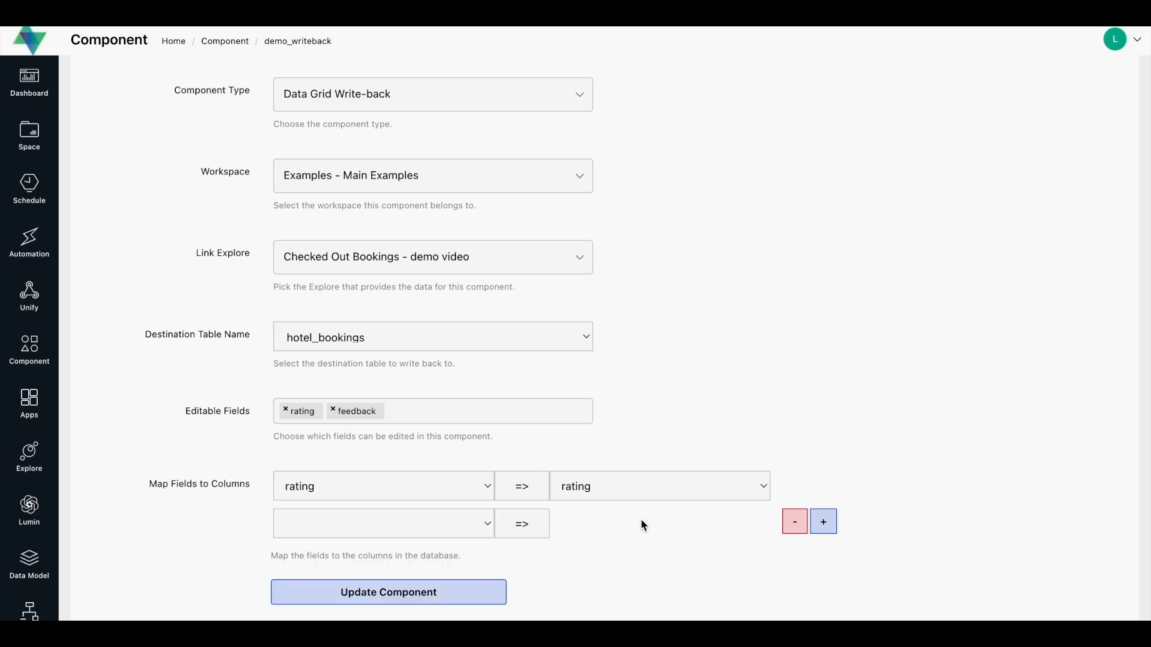
click(419, 525)
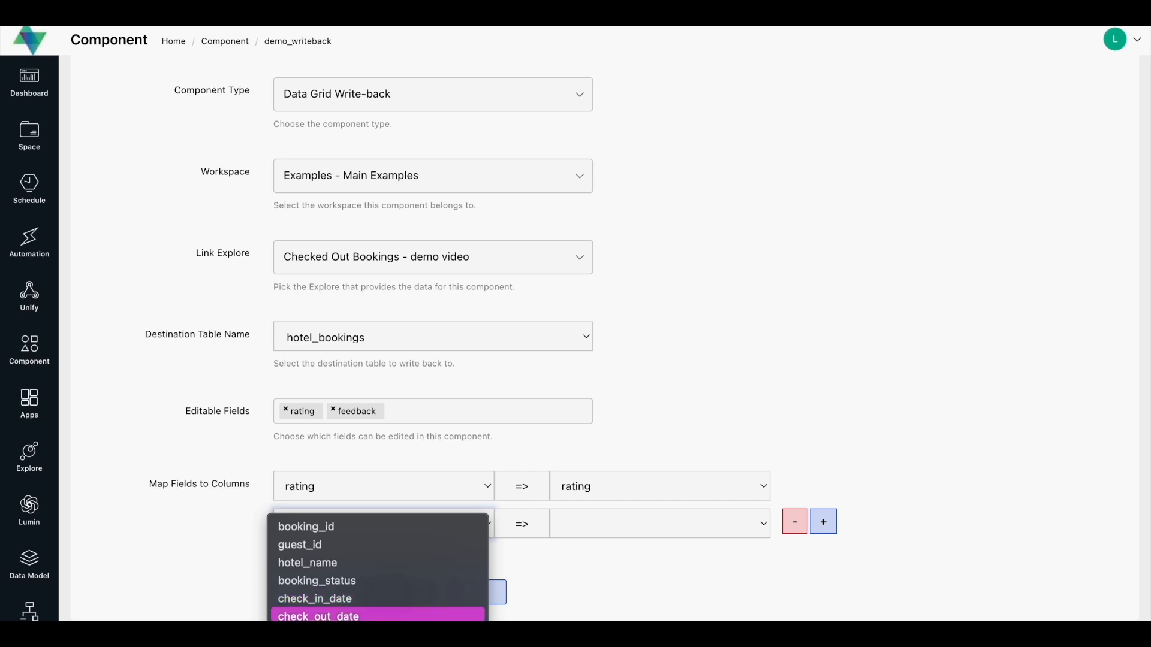
click(407, 646)
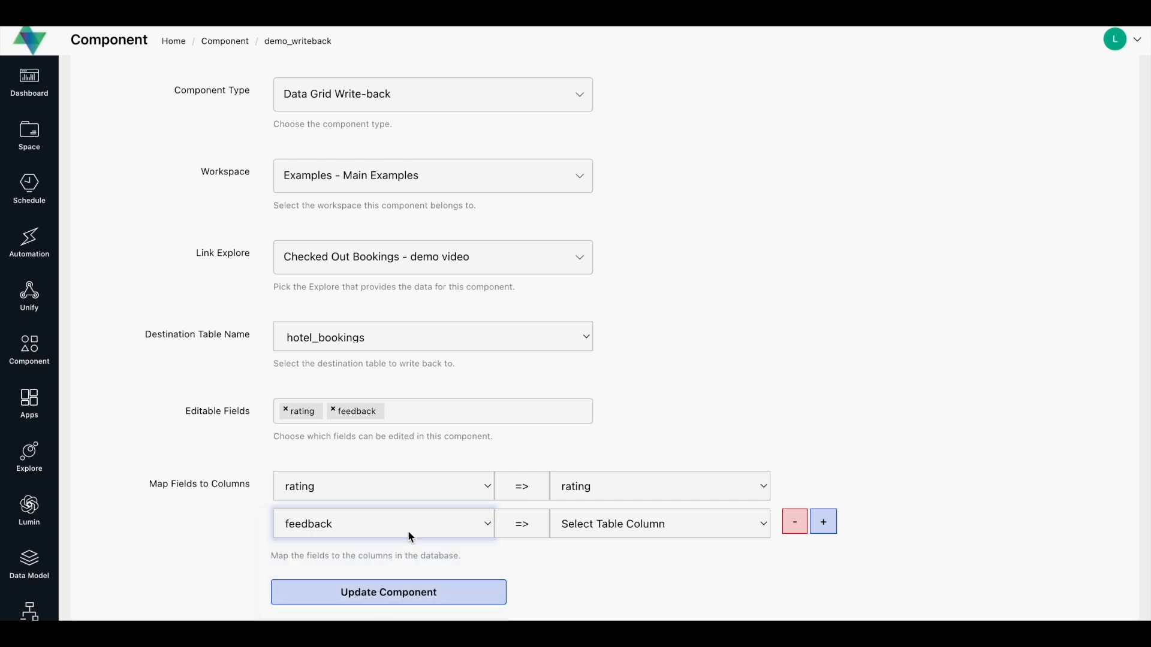
click(439, 528)
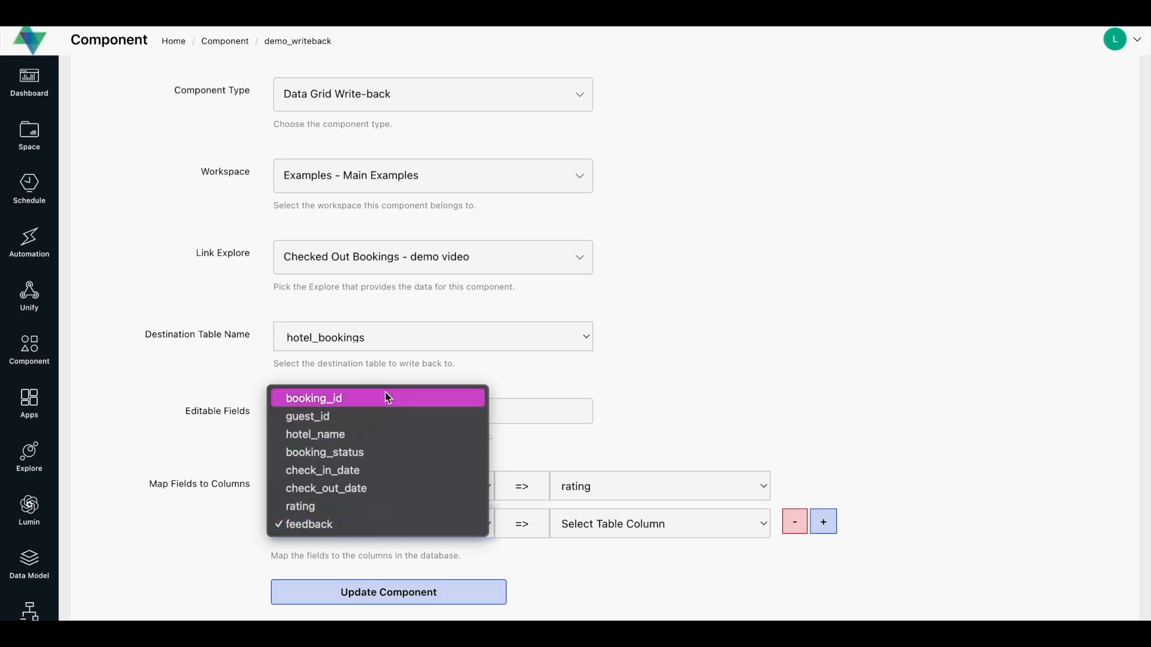
click(381, 531)
click(620, 527)
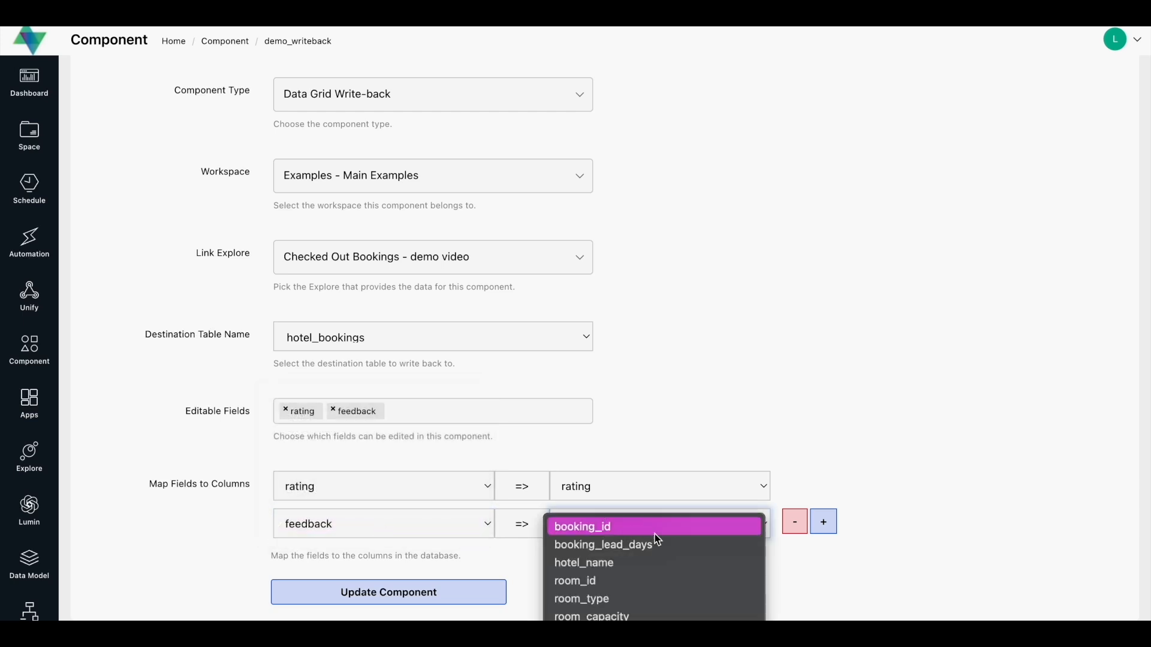
scroll(672, 613, down, 5)
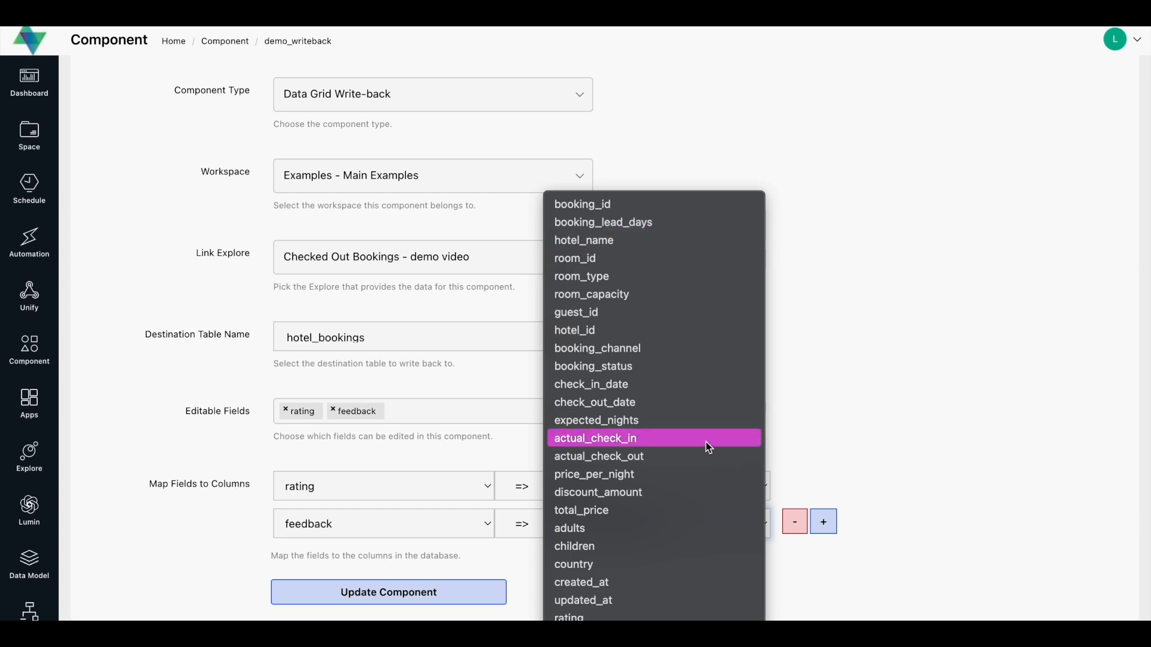
click(577, 636)
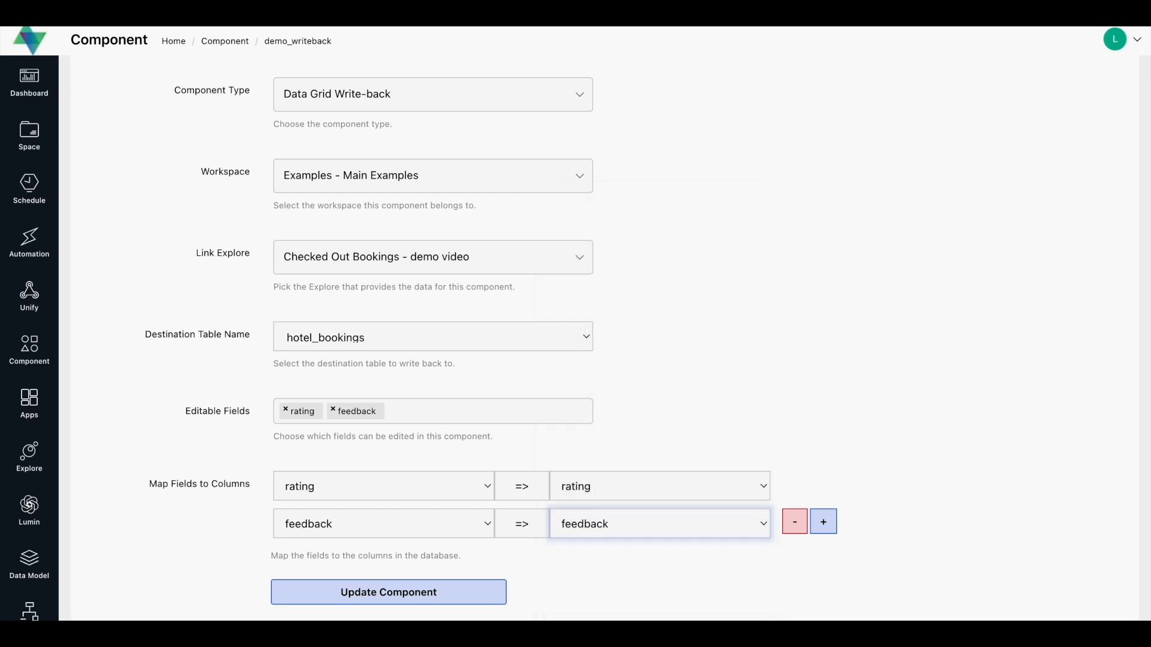
- Add a third mapping from booking_id to the booking_id column and update the component
click(835, 530)
click(390, 579)
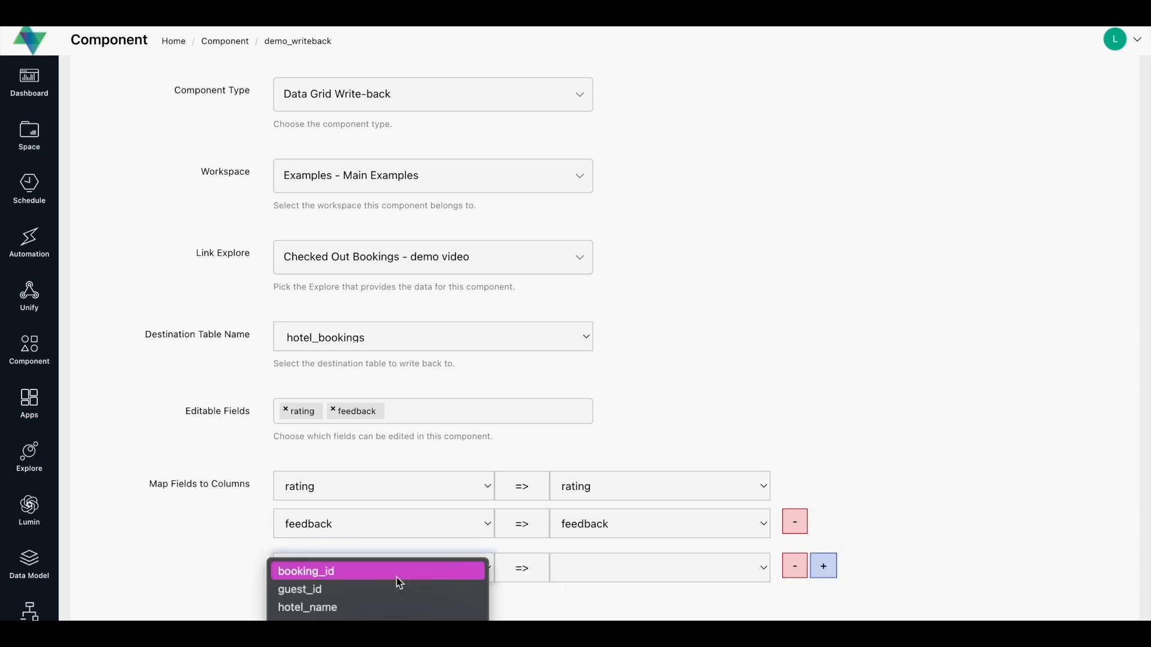
click(345, 572)
click(596, 569)
click(602, 570)
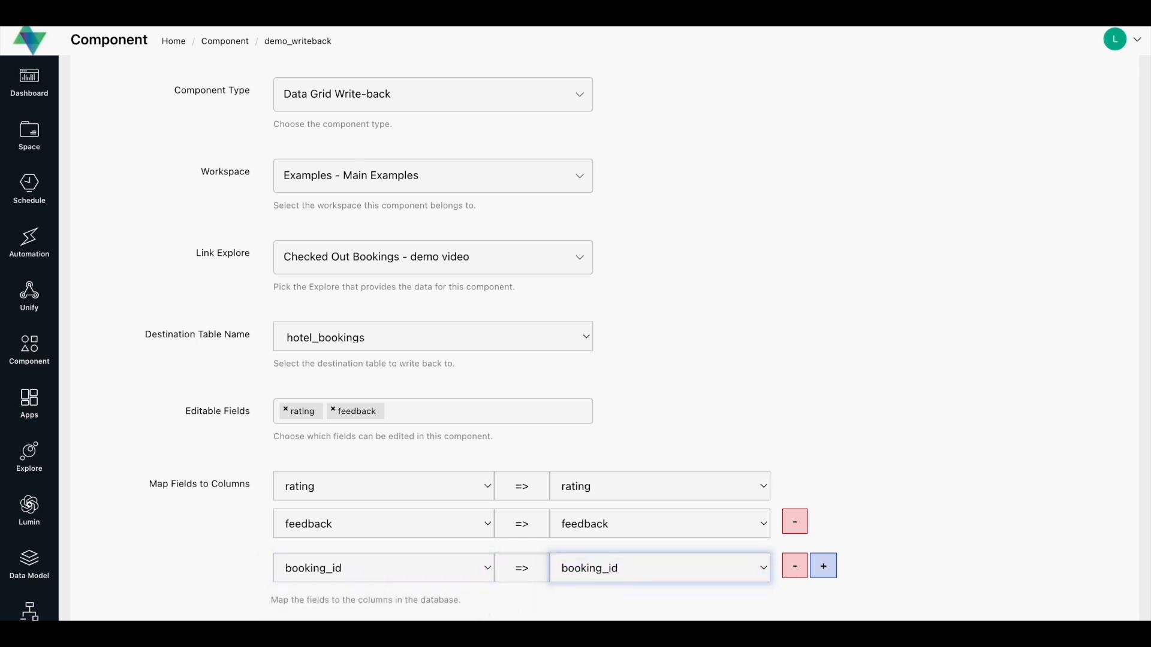
click(438, 620)
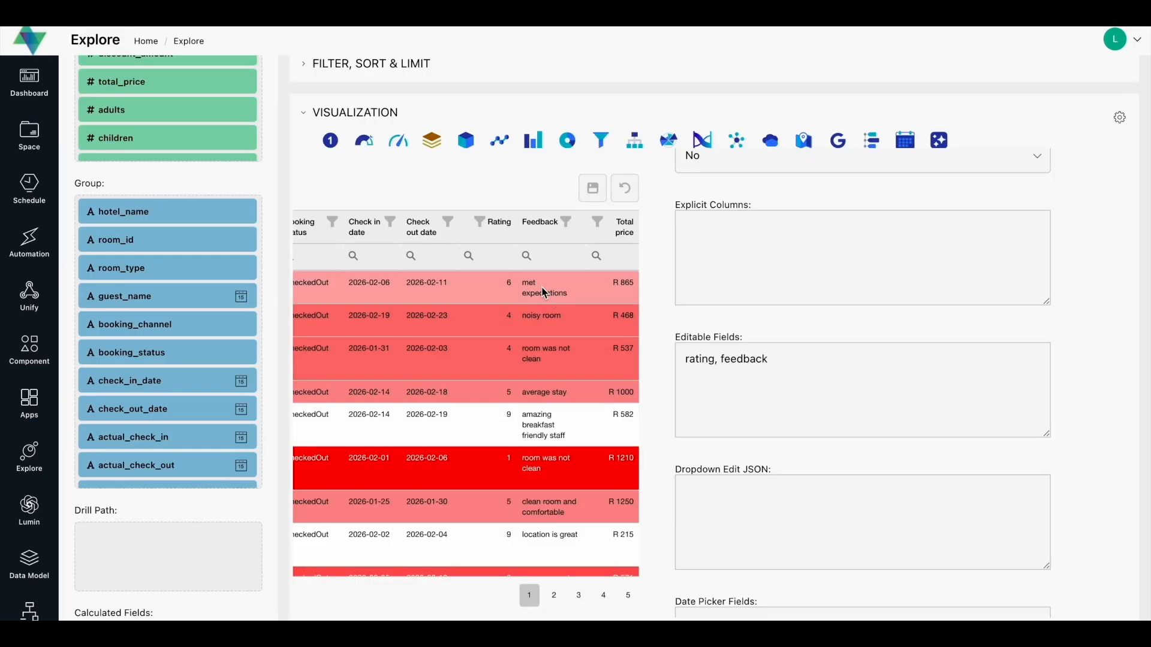
- Back in the Explore's bookings table, shorten the first row's Feedback to "met" and save the table edit
double_click(542, 287)
mouse_move(583, 287)
mouse_down()
mouse_move(538, 288)
mouse_move(583, 288)
mouse_up()
click(537, 288)
key(BackSpace)
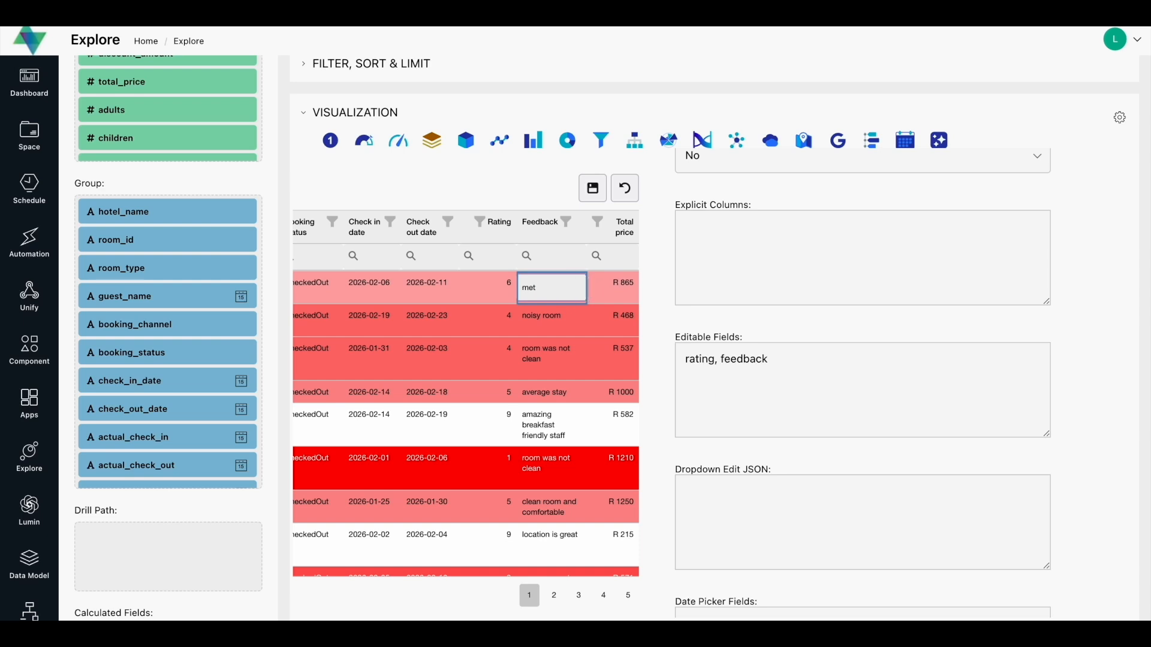
click(548, 311)
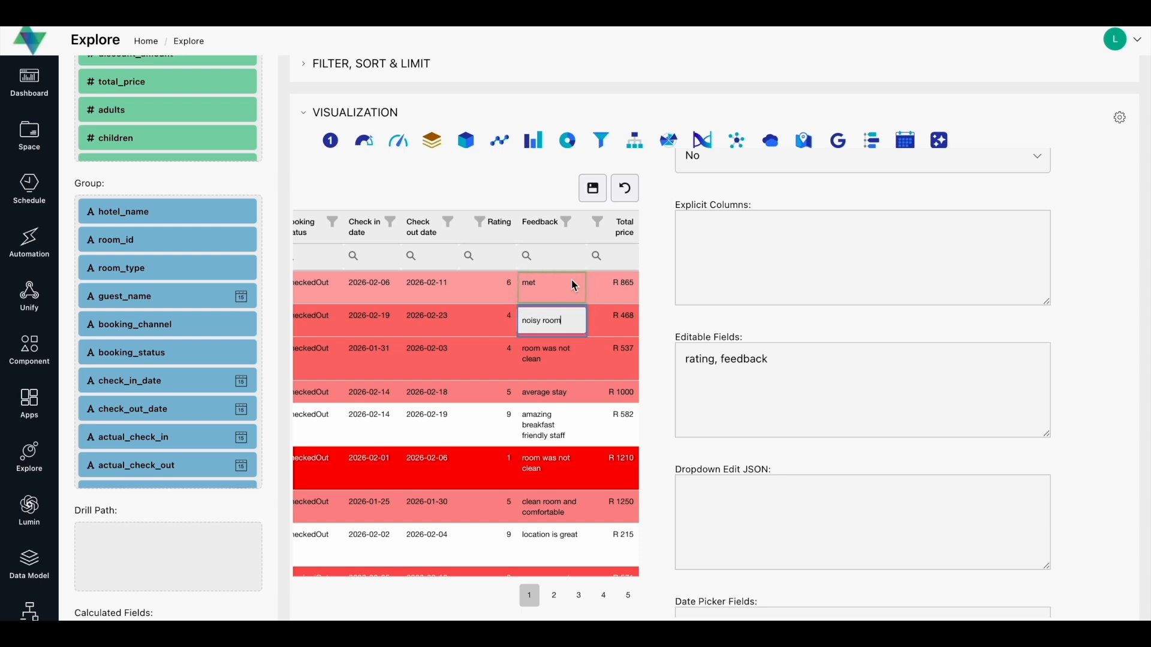
click(556, 368)
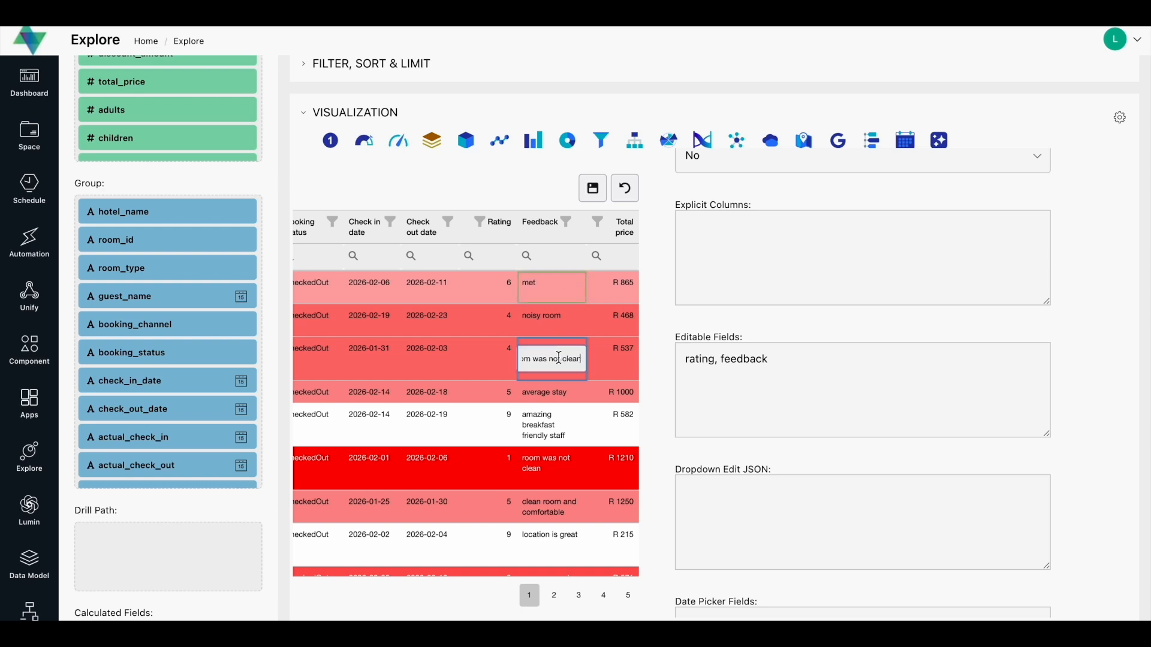
click(598, 196)
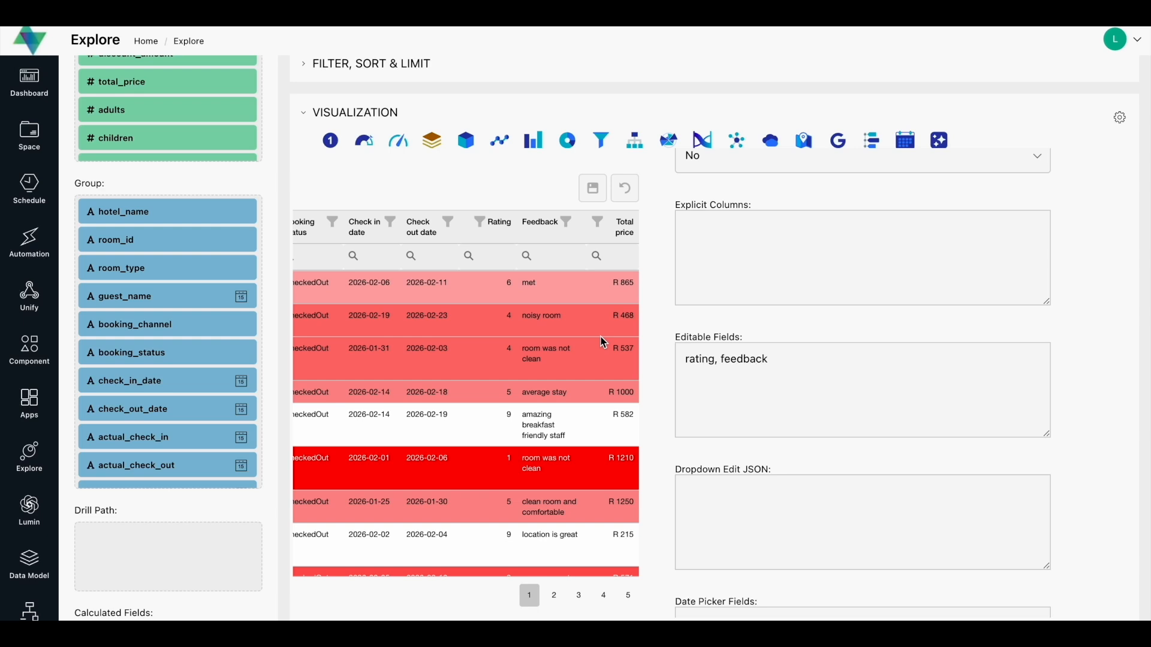
- Save the Explore "Checked Out Bookings - demo video" in the HotelBookings space
scroll(660, 368, up, 5)
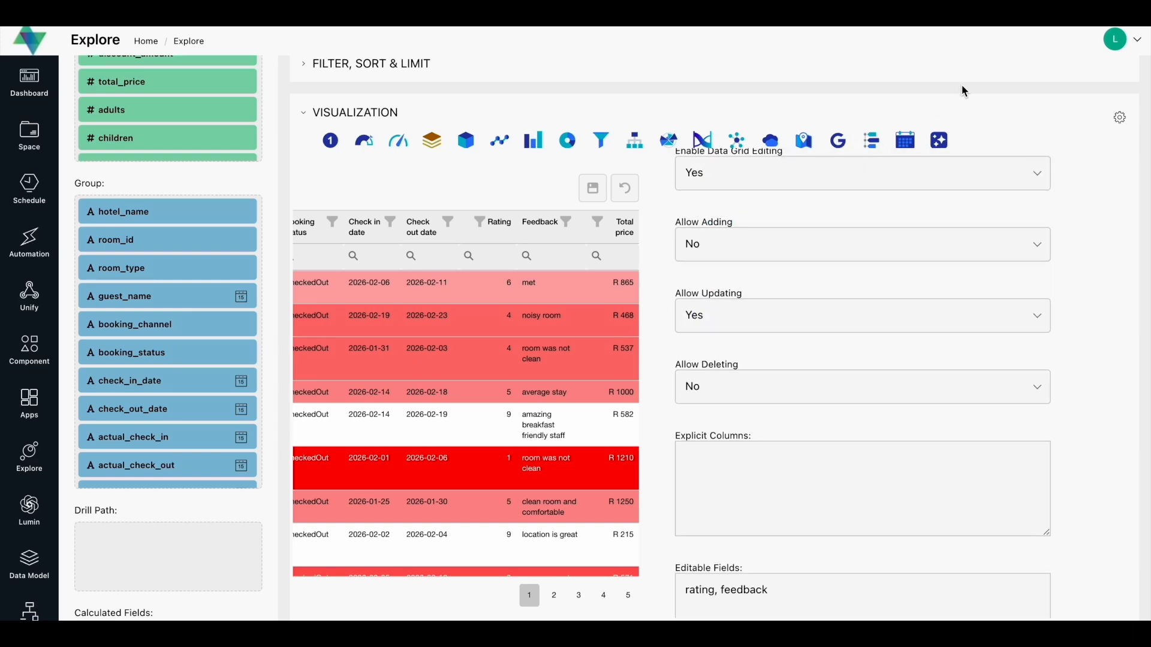
scroll(959, 93, up, 5)
click(1018, 86)
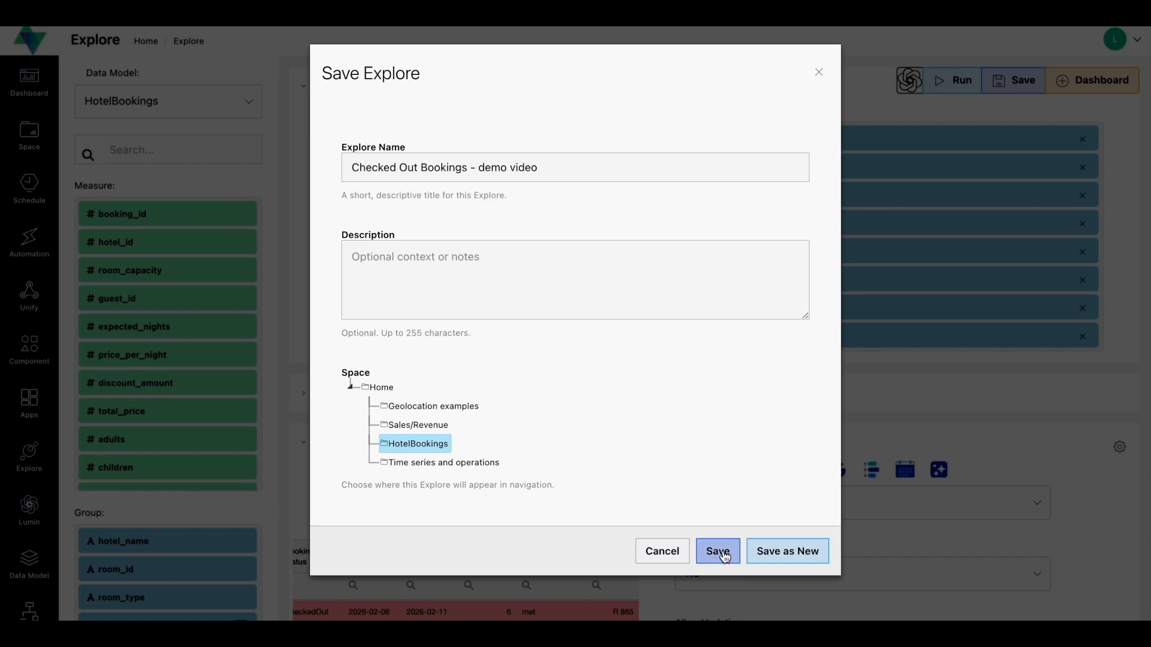
click(723, 556)
- Open the first row's Rating cell for editing and check which edit settings are available for the table
scroll(917, 381, down, 4)
scroll(918, 384, down, 5)
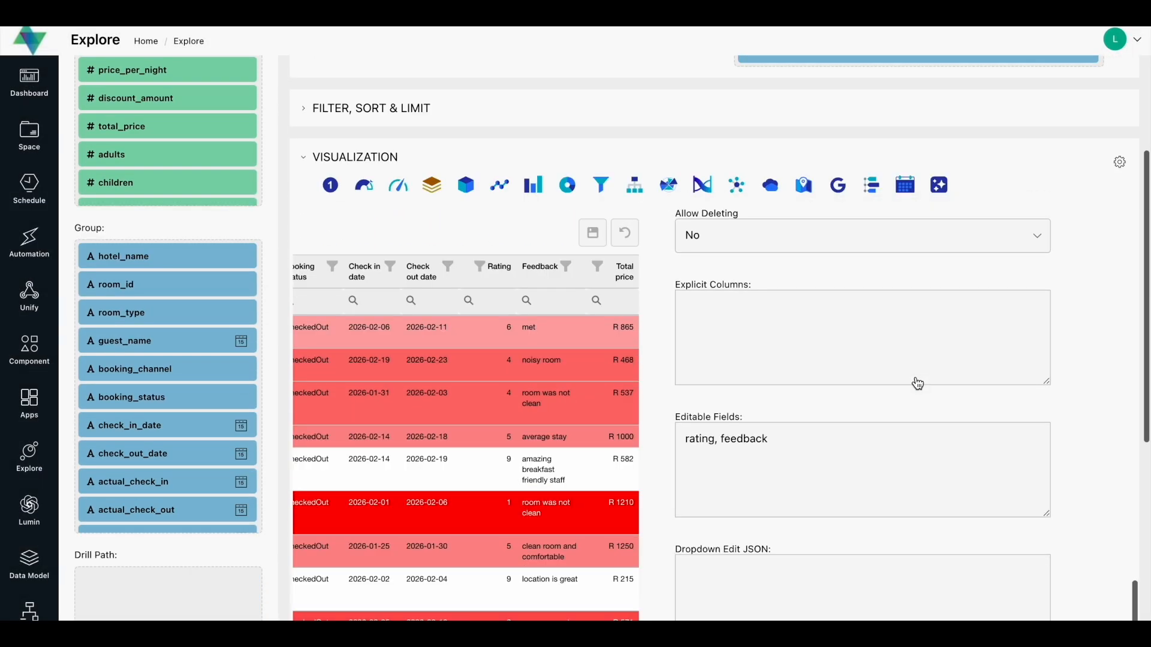
right_click(649, 422)
click(501, 244)
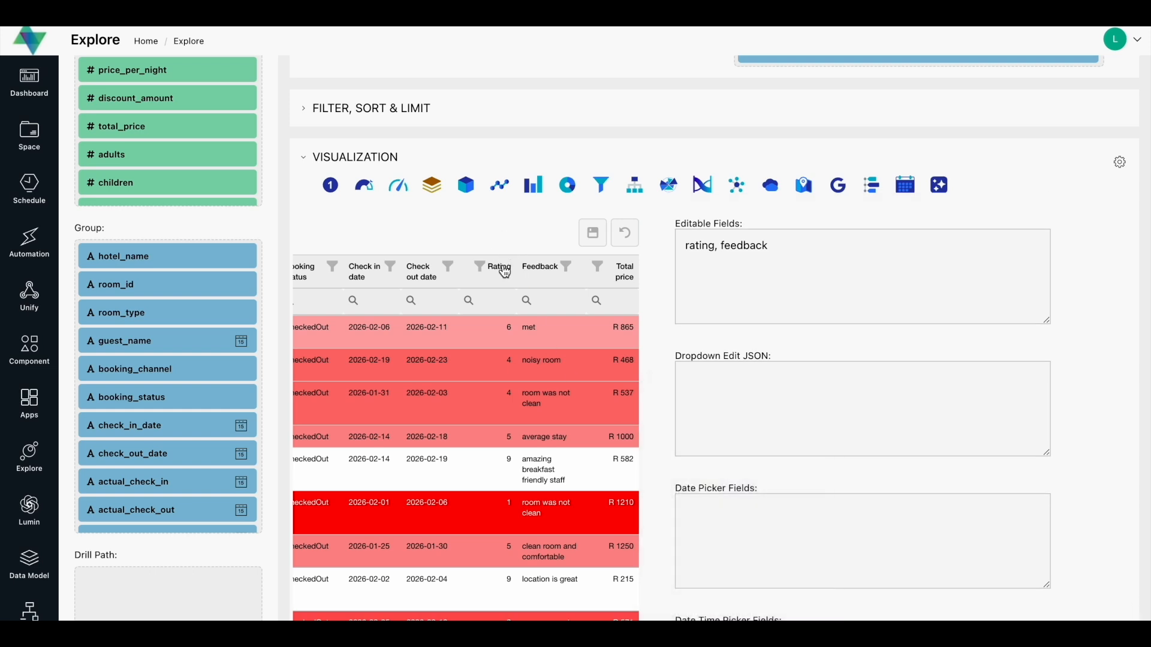
double_click(506, 328)
click(495, 331)
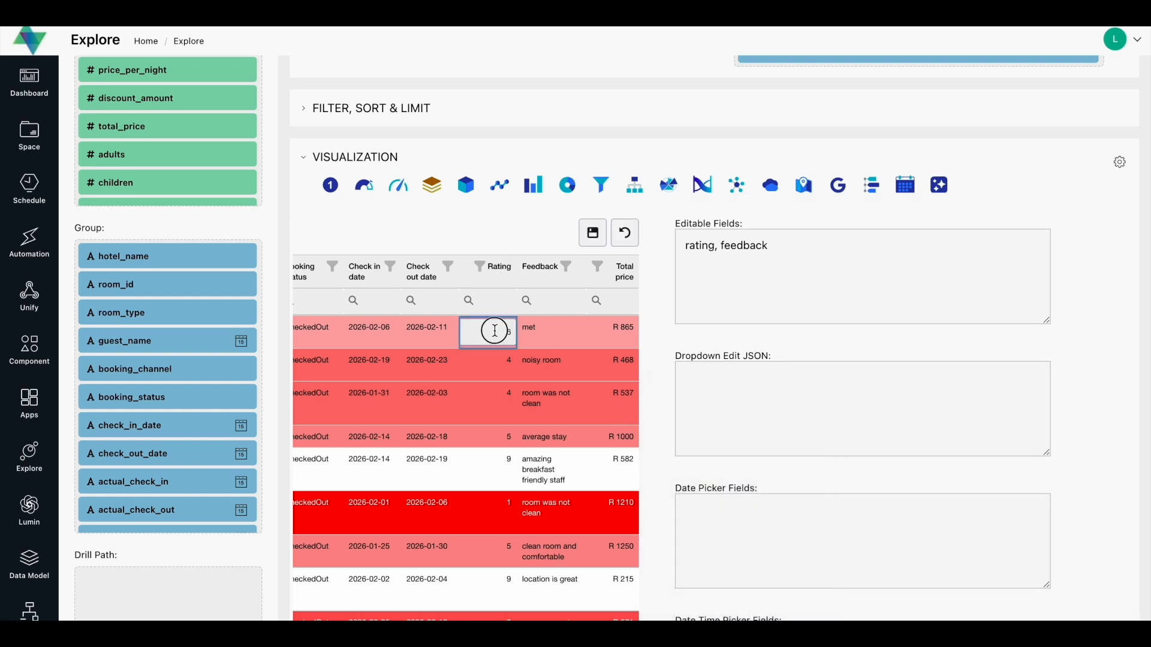
scroll(675, 359, down, 2)
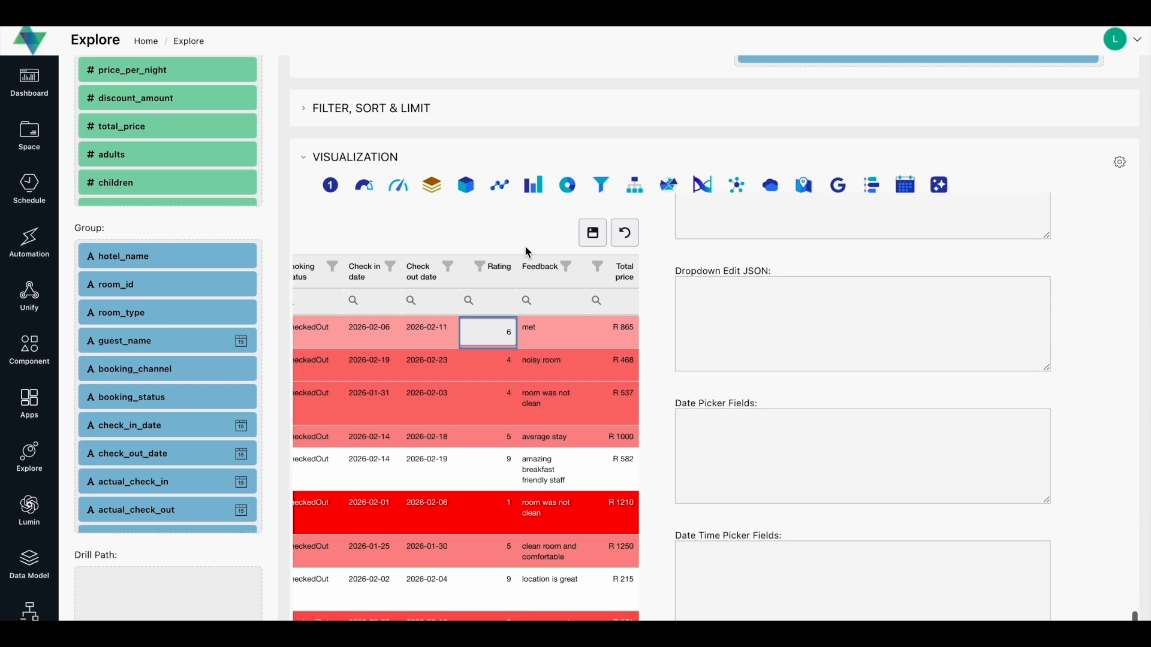
scroll(758, 339, up, 3)
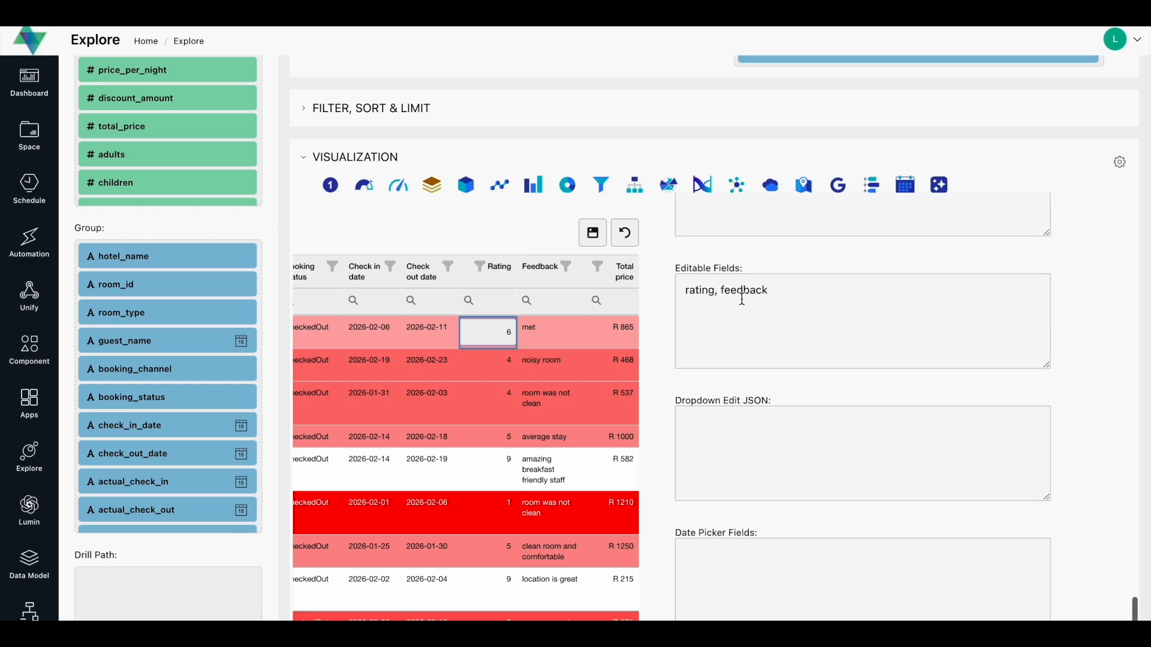
- Set the Dropdown Edit JSON to { 'rating':['1','2','3','4','5','6','7','8','9','10'] }
drag(678, 271, 744, 265)
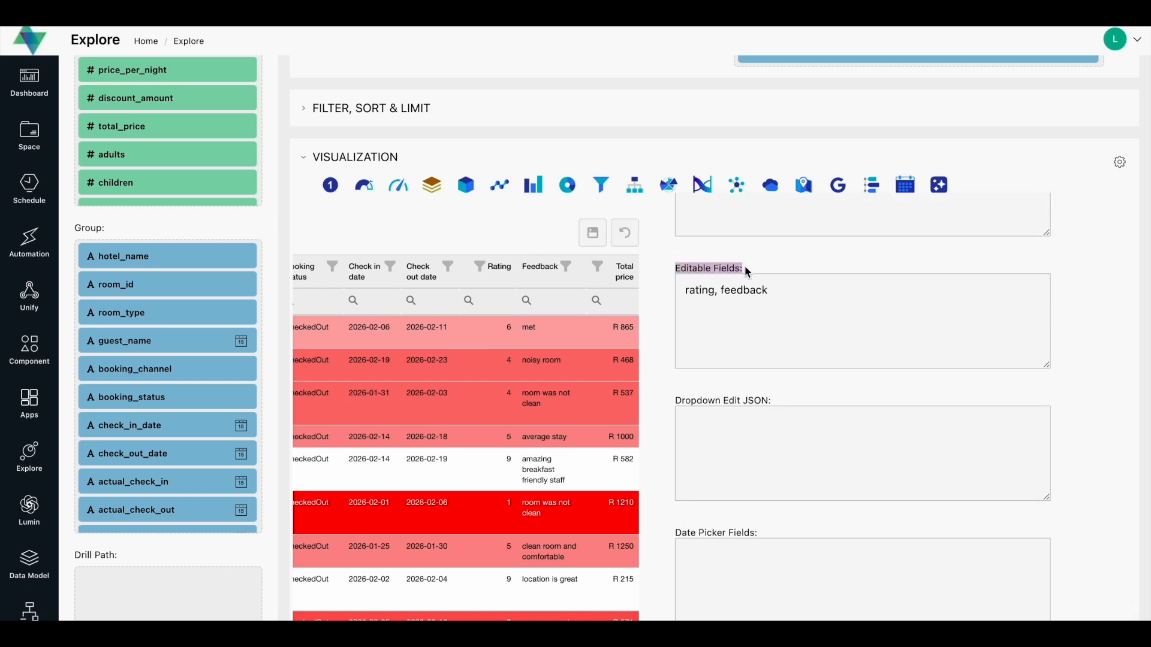
click(772, 404)
drag(773, 408, 672, 406)
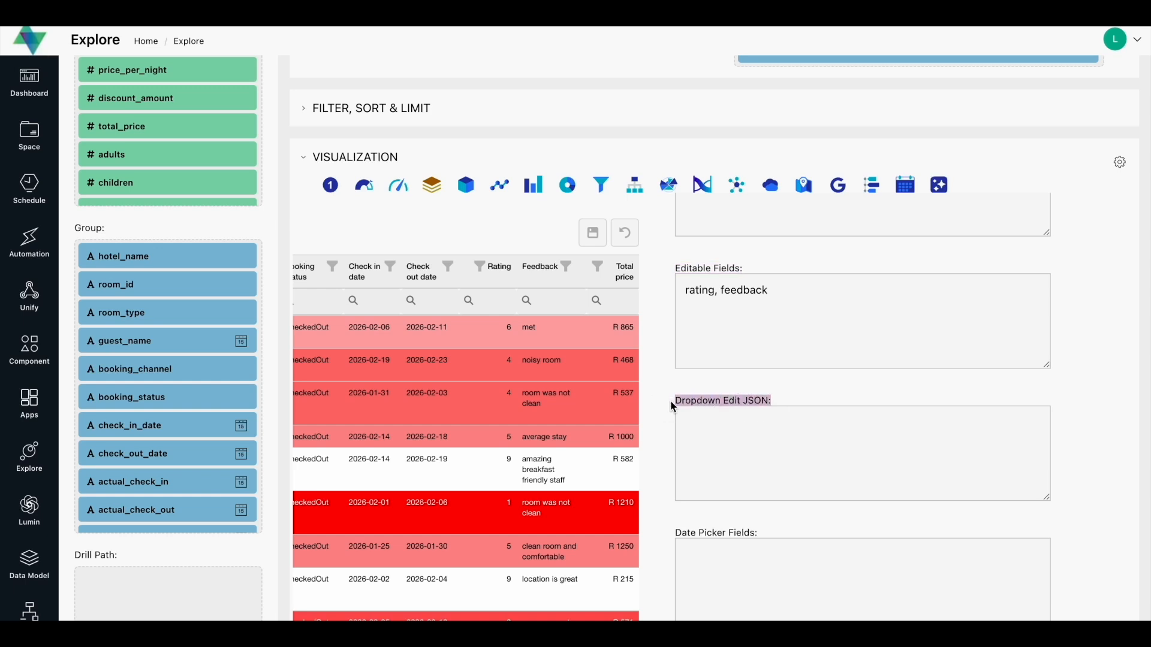
click(708, 422)
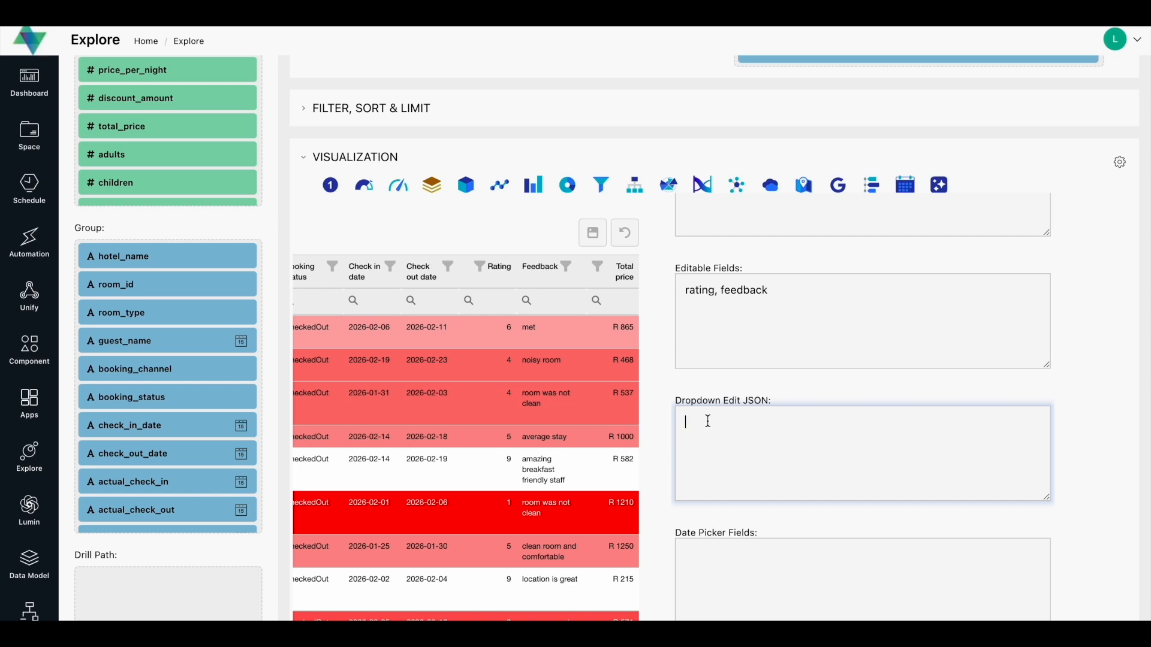
text({   'rating':['1','2','3','4','5','6','7','8','9','10']  })
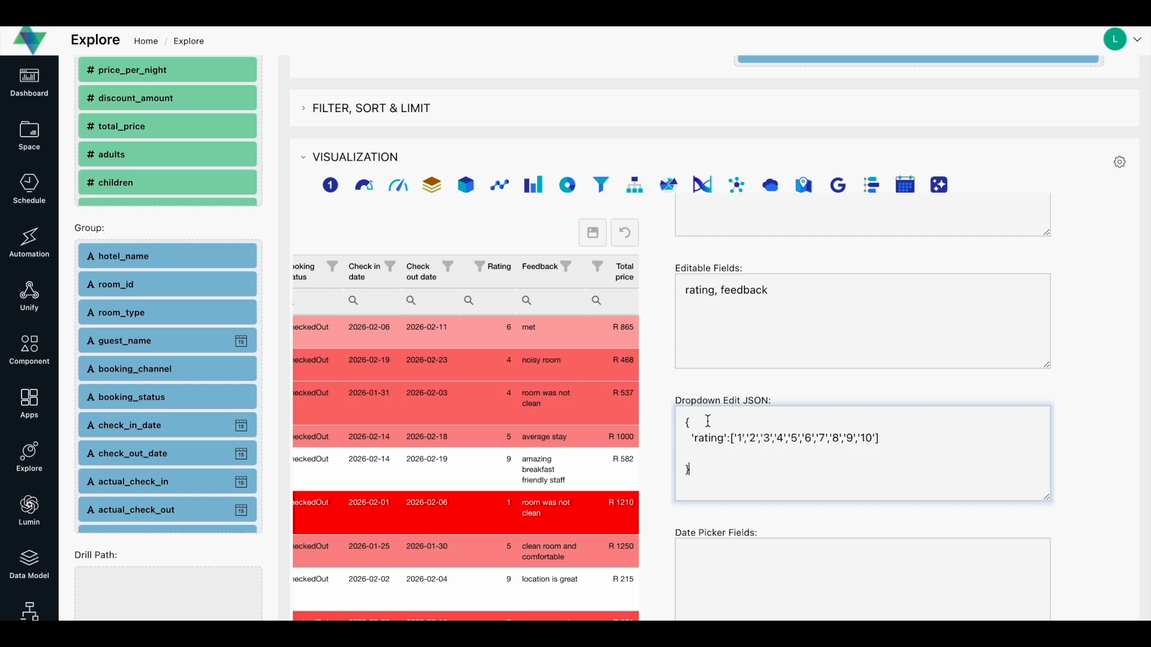
- Examine the rating key and its value list in the Dropdown Edit JSON, comparing the key with the editable field name
click(698, 441)
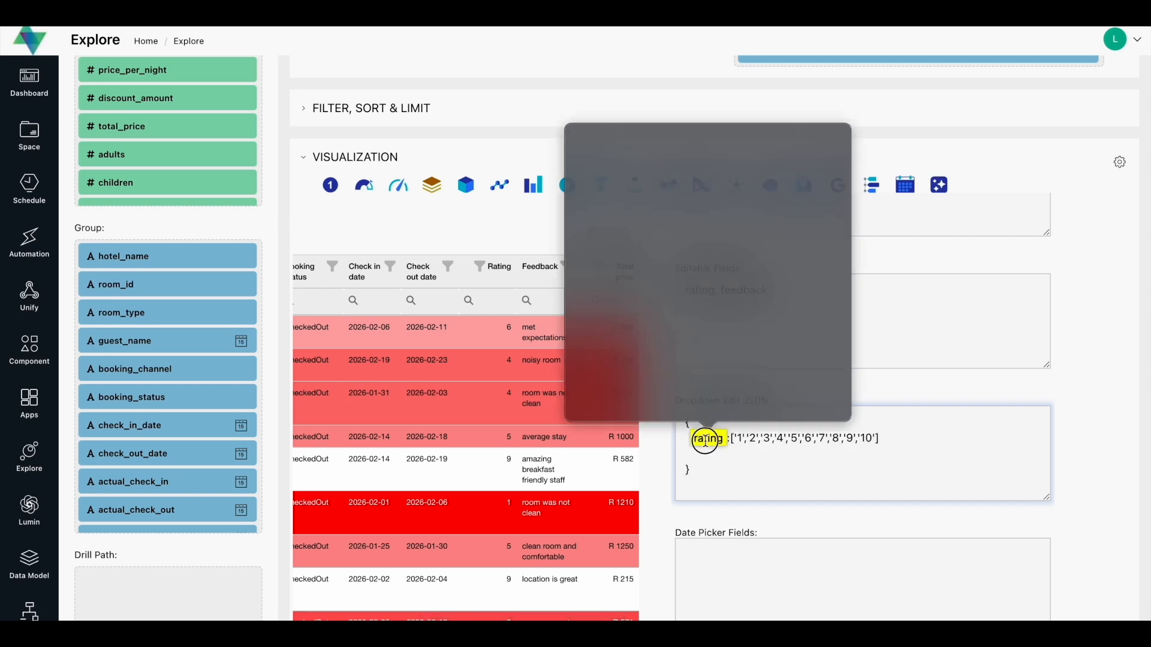
click(718, 454)
drag(723, 442, 697, 445)
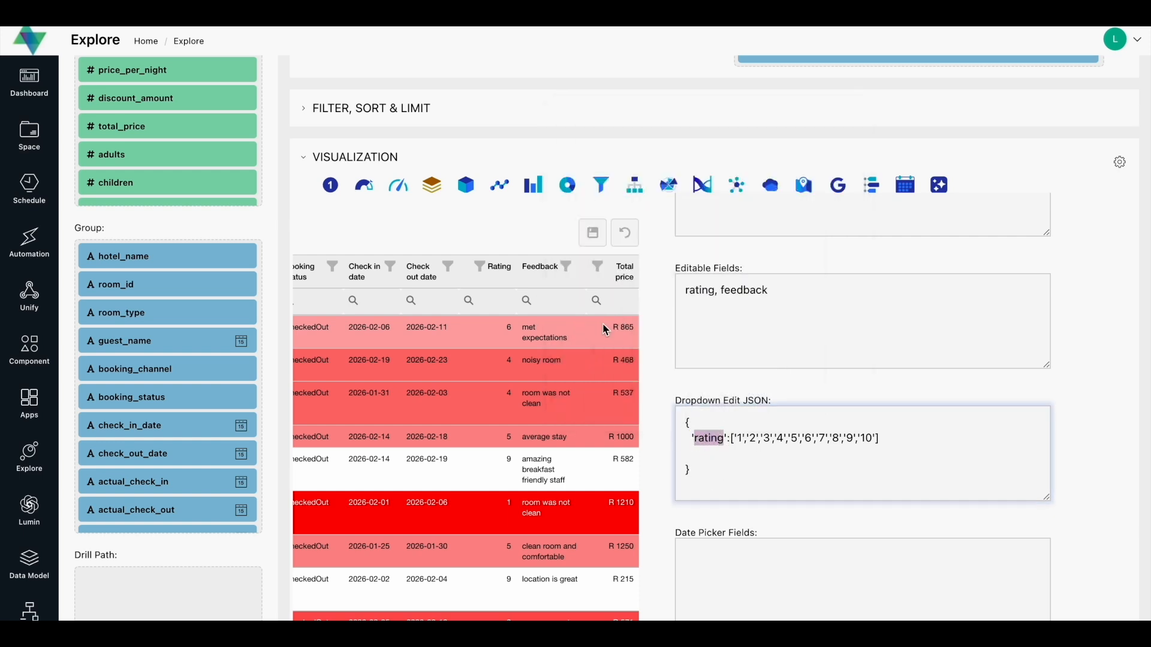
drag(712, 289, 684, 292)
drag(737, 438, 872, 440)
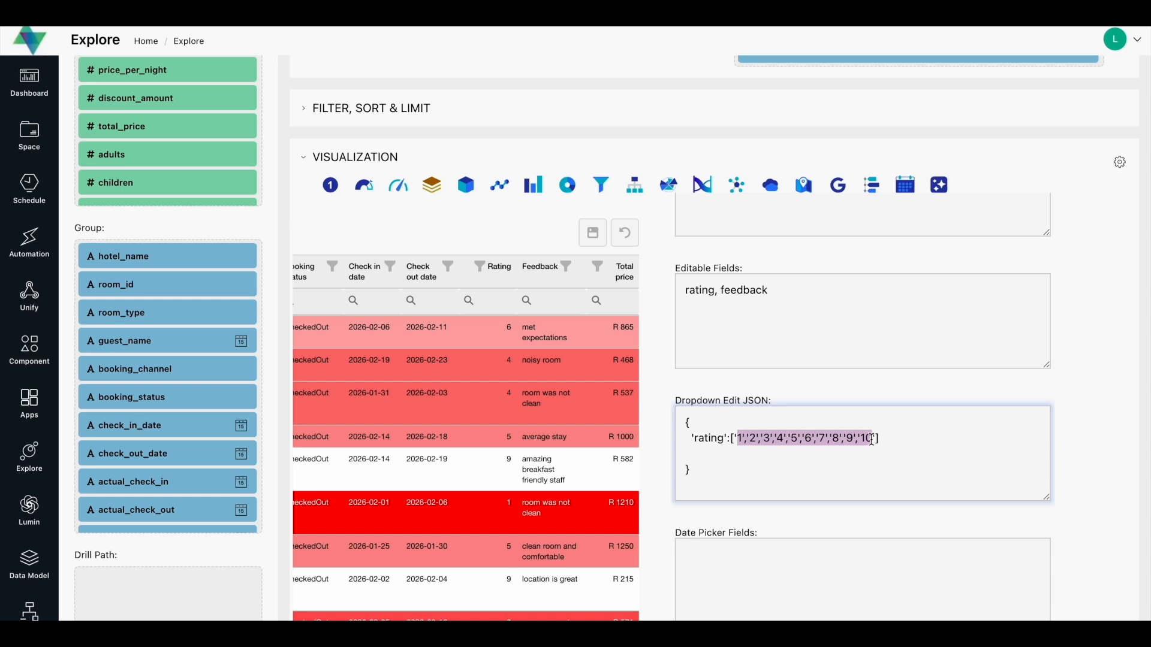
click(913, 446)
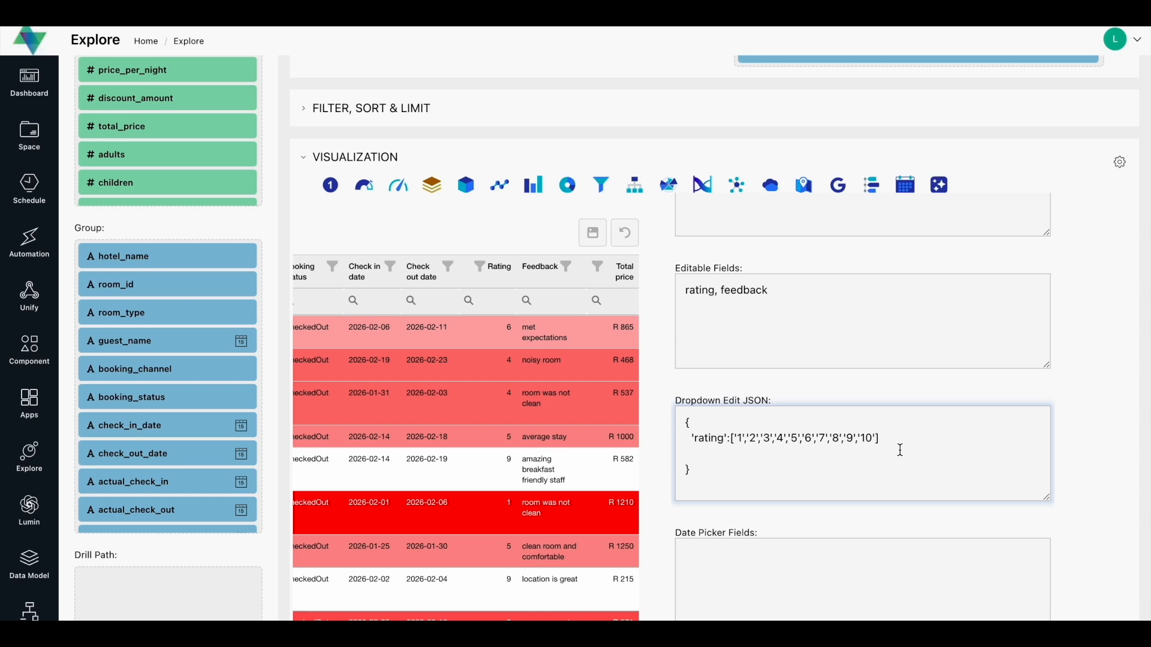
- Choose 4 as the first row's Rating from its list of values and save the table edit
click(491, 333)
click(507, 339)
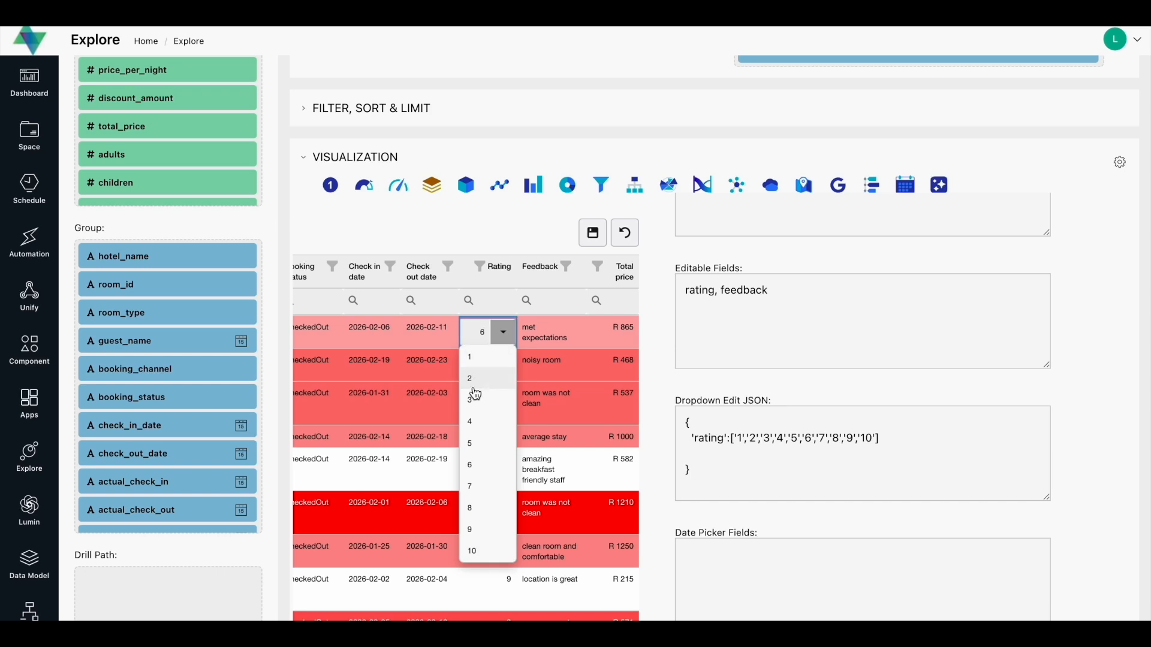
click(471, 424)
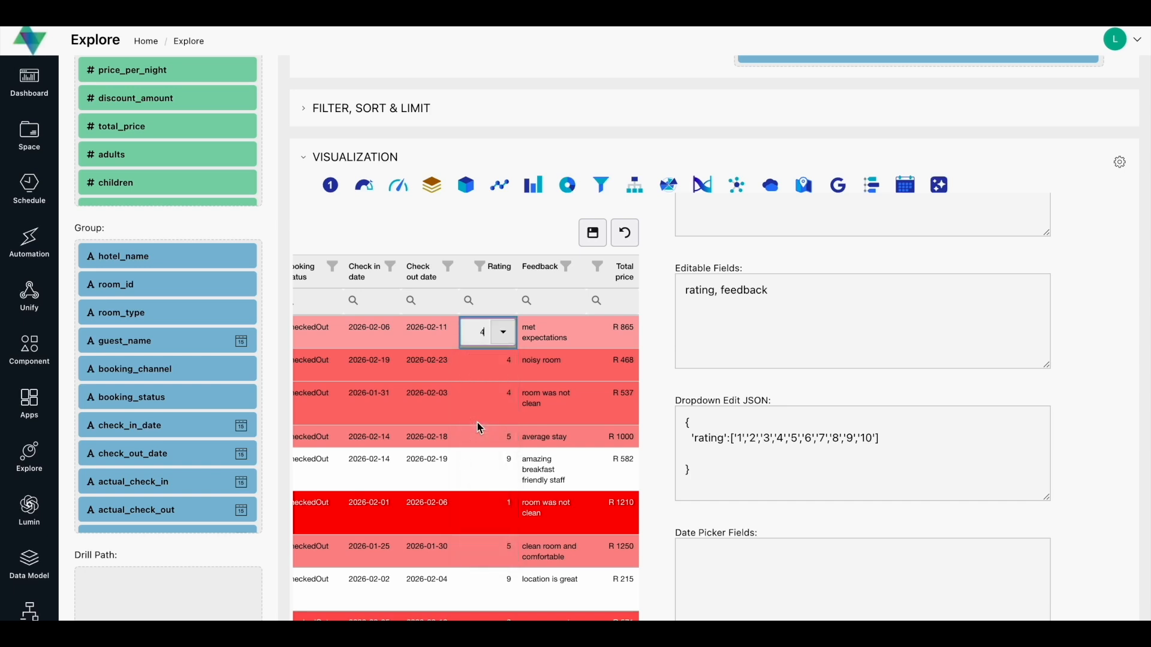
click(596, 234)
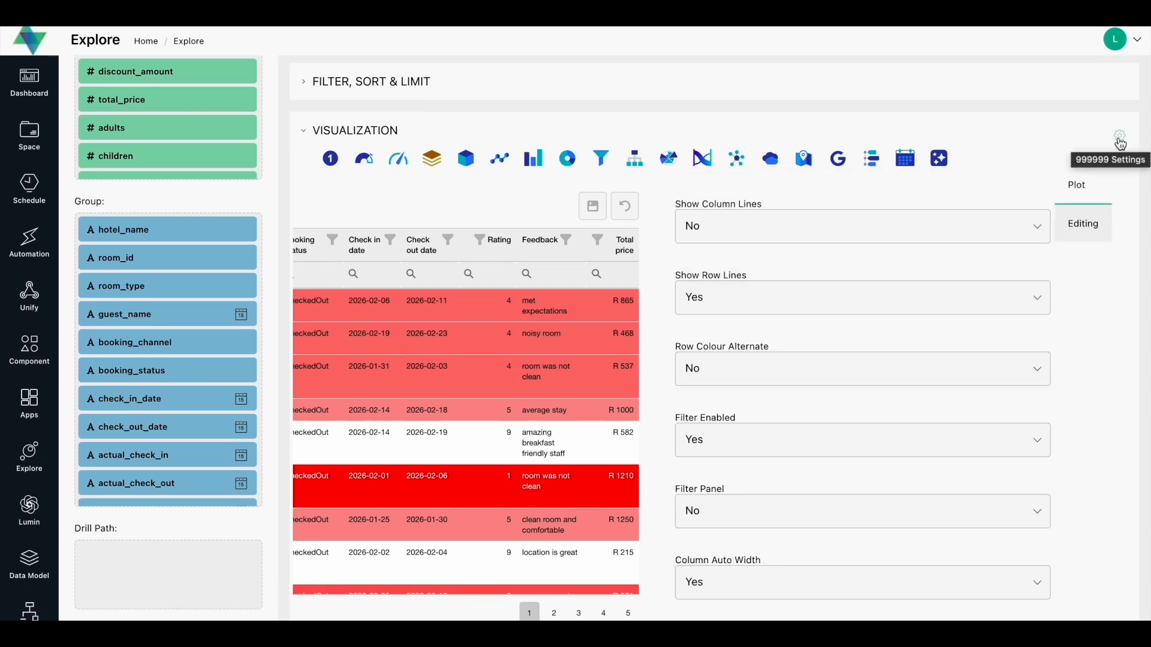
- Hide the visualization settings so the bookings table takes the full width, and look over its rows
click(1120, 142)
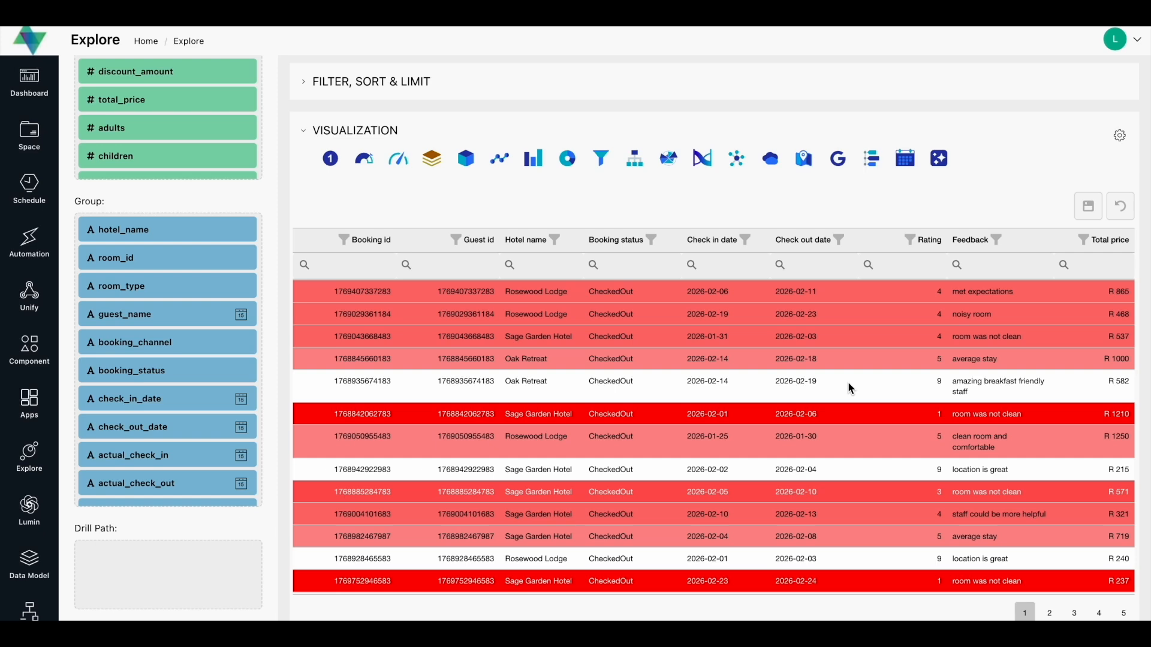
scroll(863, 392, down, 3)
scroll(868, 390, up, 3)
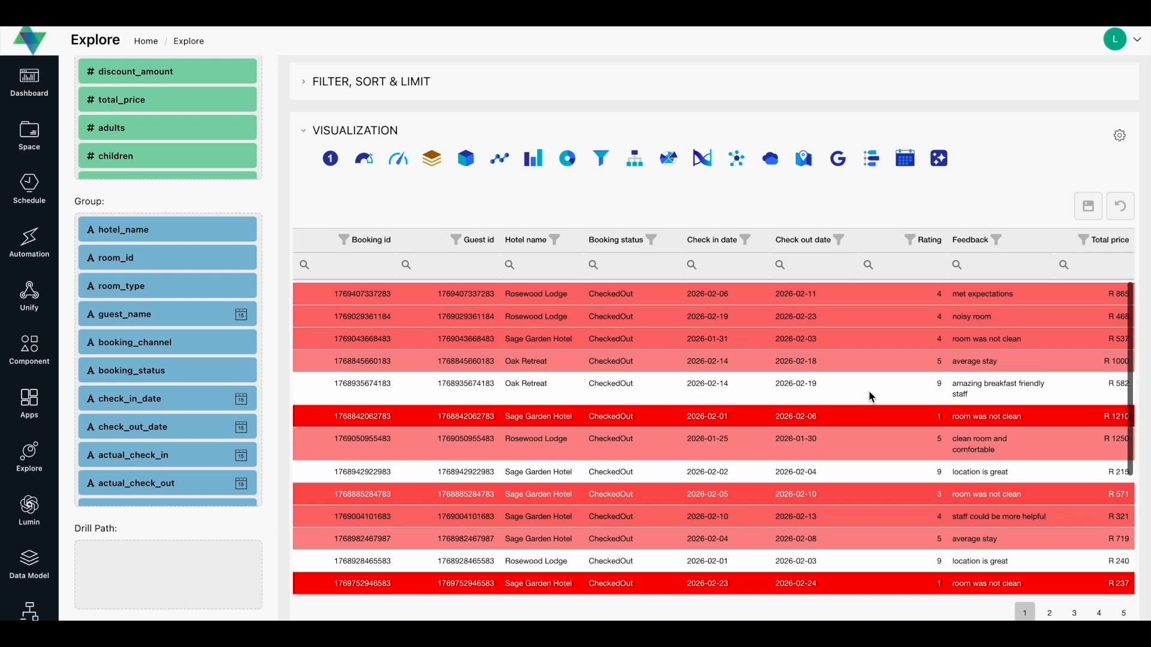